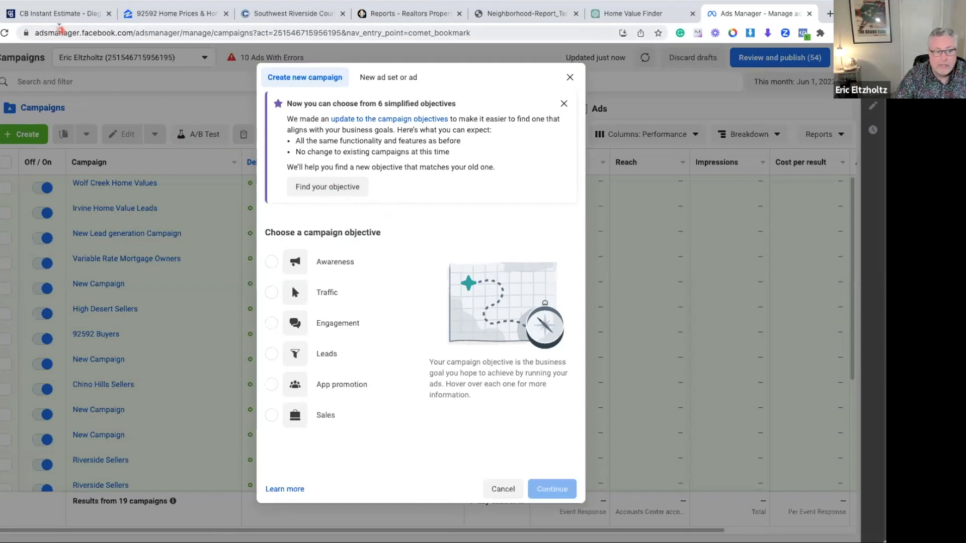
Compare the CB Instant Estimate landing page with the campaign objectives offered in Ads Manager
{"action": "left_click", "coordinate": [49, 14]}
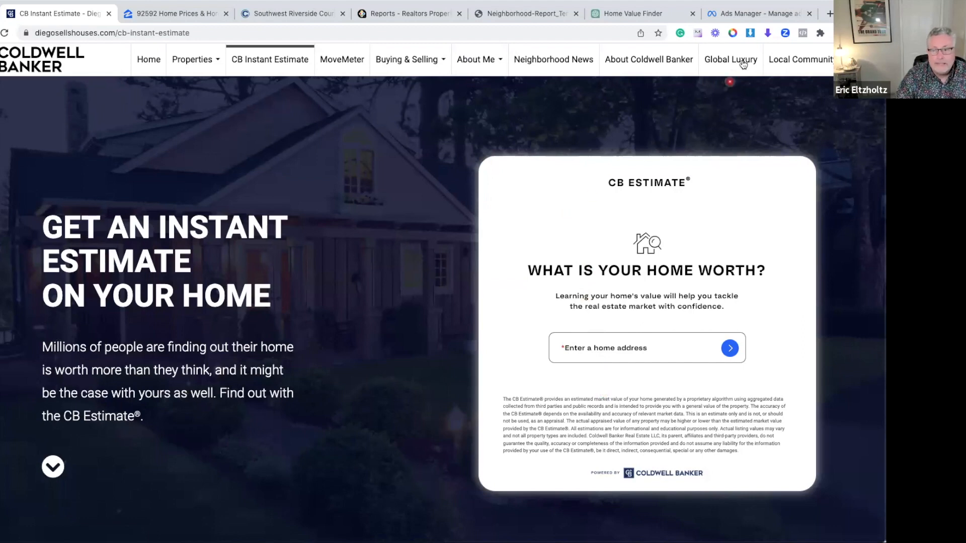
{"action": "left_click", "coordinate": [746, 17]}
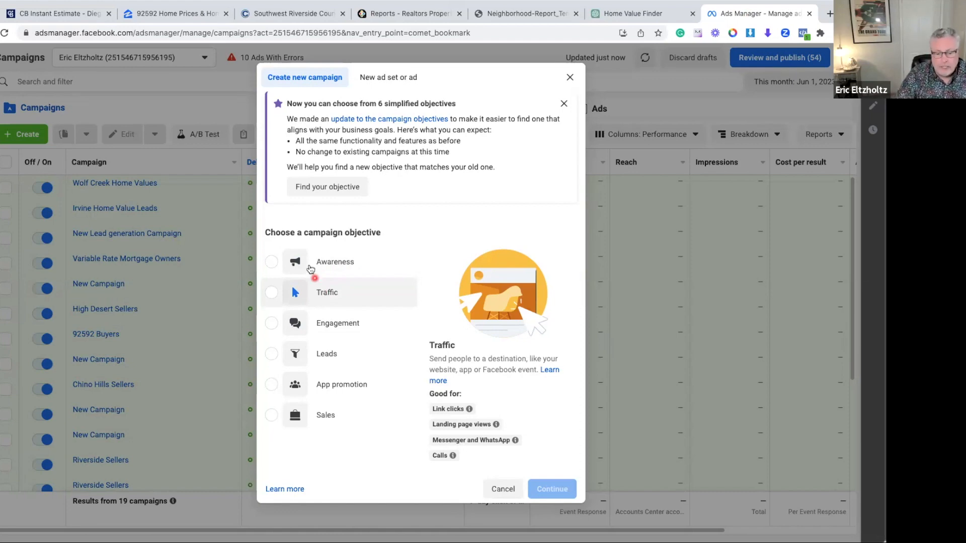
{"action": "left_click", "coordinate": [60, 15]}
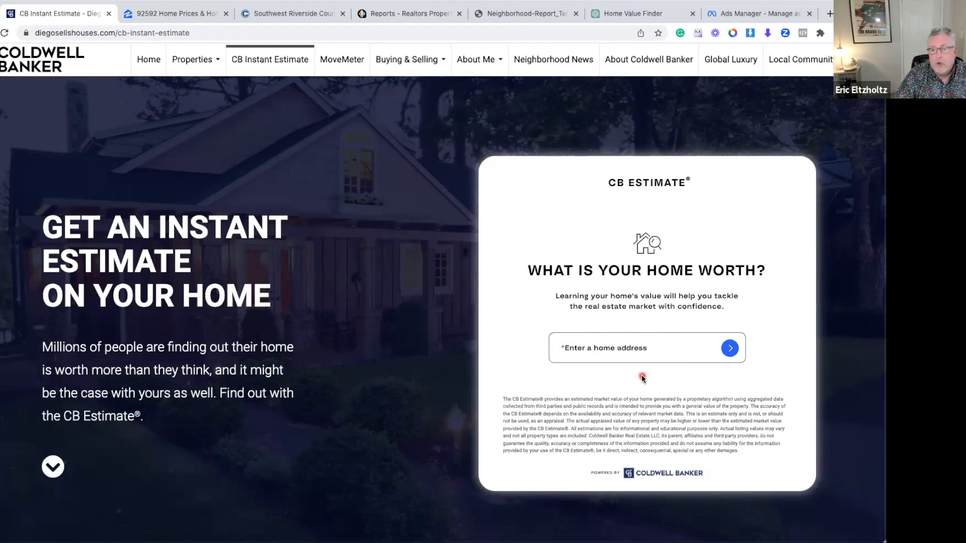
Switch to Ads Manager and create a new campaign with the Traffic objective
{"action": "left_click", "coordinate": [743, 13]}
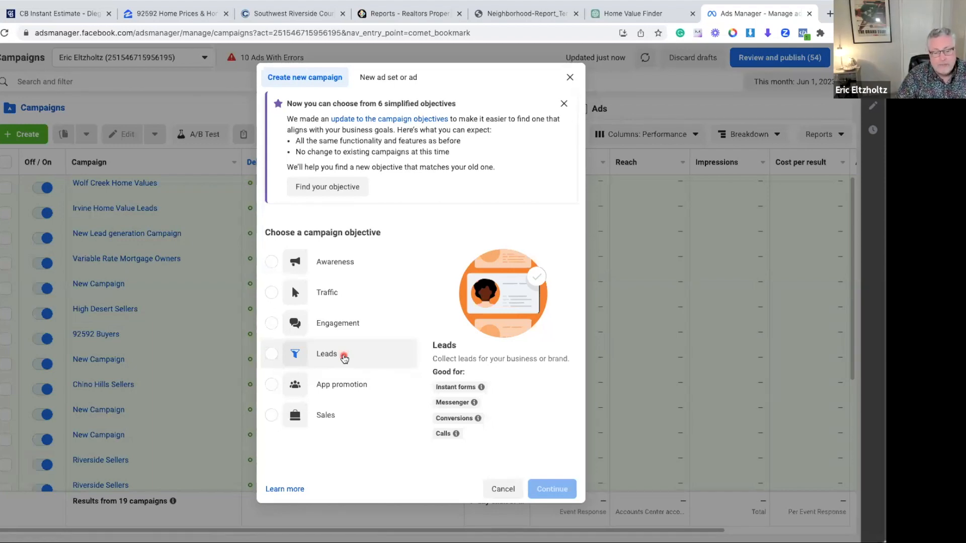
{"action": "left_click", "coordinate": [346, 297]}
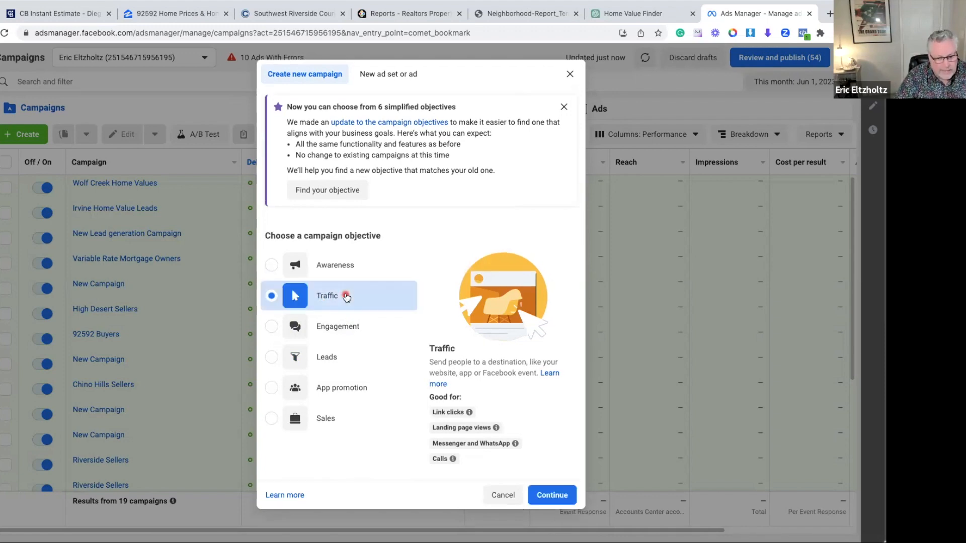
{"action": "left_click", "coordinate": [542, 493]}
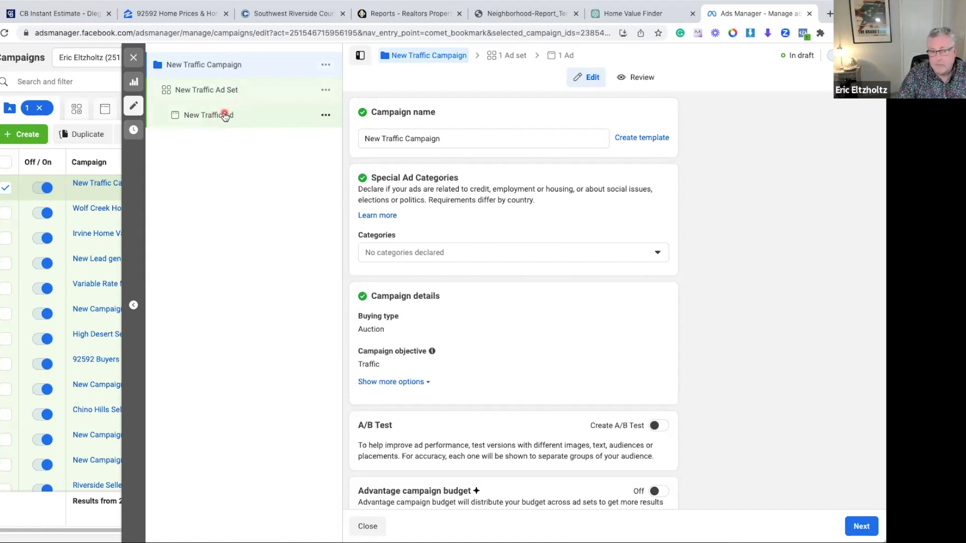
Rename the new campaign as "Wolf Creek Home Value Campaign"
{"action": "left_click", "coordinate": [430, 141]}
{"action": "left_click_drag", "start_coordinate": [405, 140], "coordinate": [357, 142]}
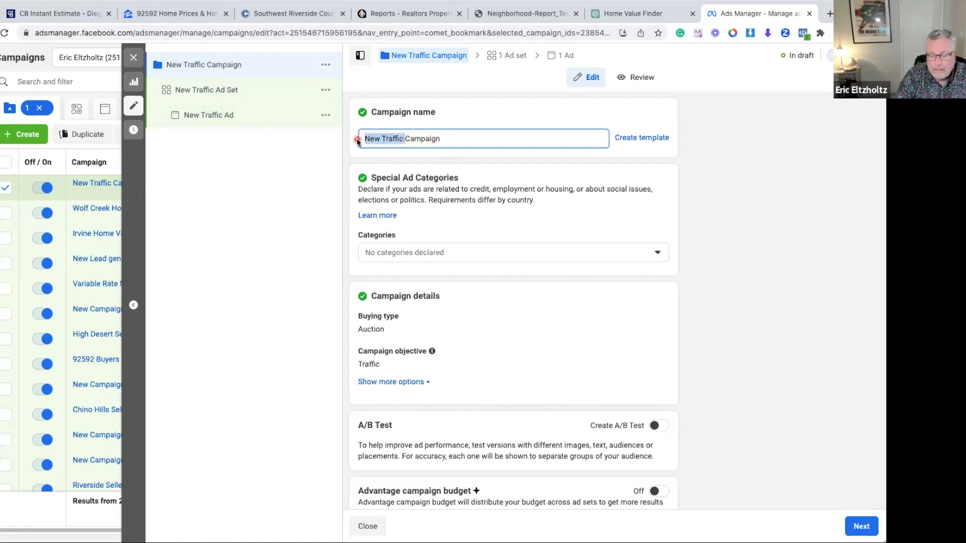
{"action": "type", "text": "Wolf"}
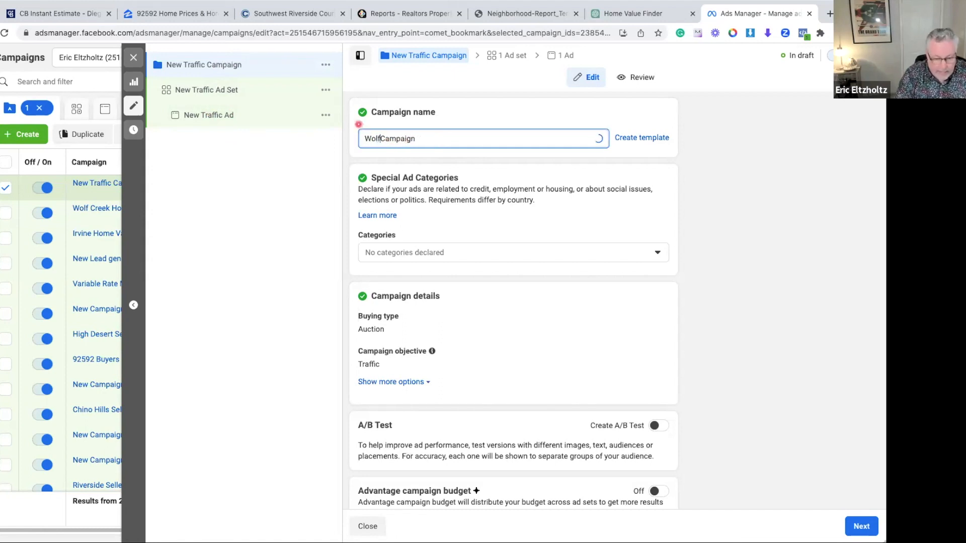
{"action": "type", "text": " Creek "}
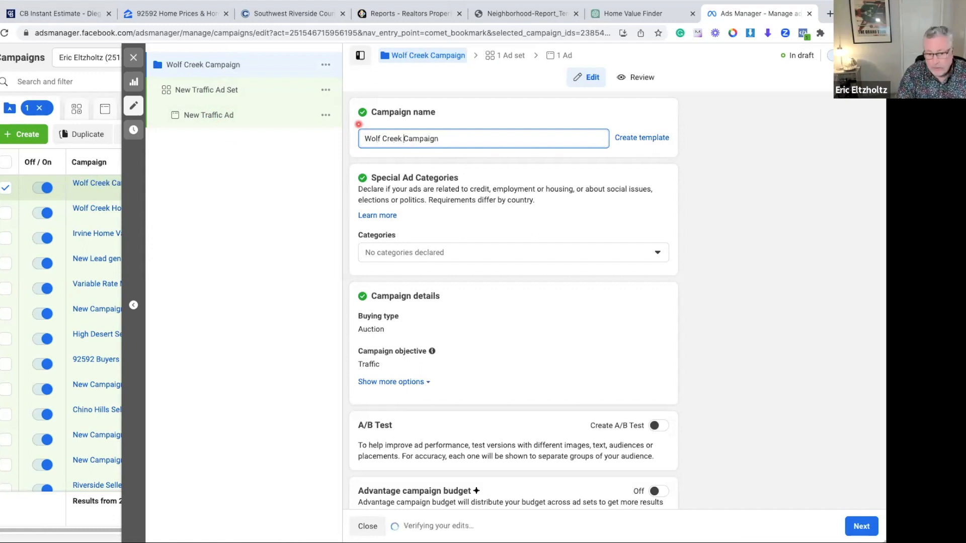
{"action": "type", "text": "Home Value"}
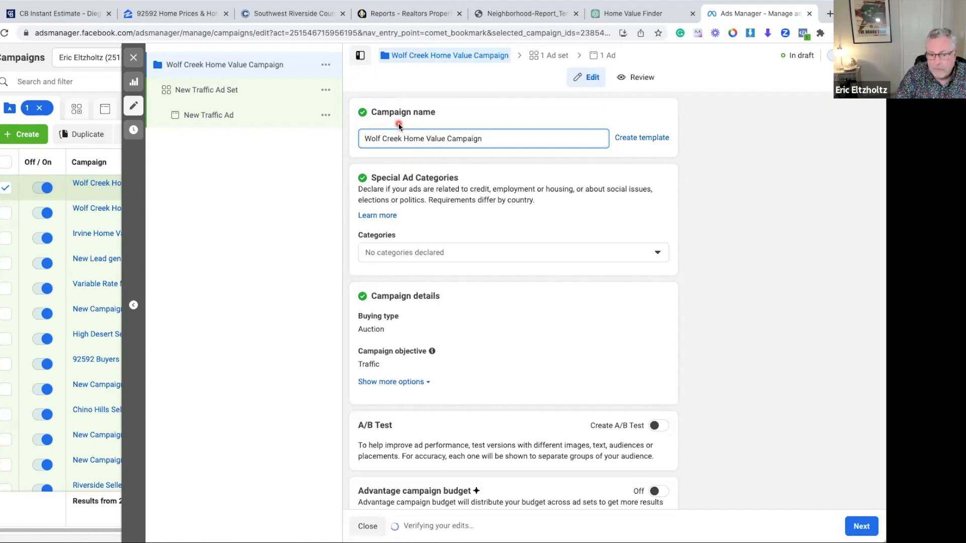
Declare Housing as the campaign's special ad category
{"action": "scroll", "coordinate": [399, 131], "scroll_direction": "down", "scroll_amount": 1}
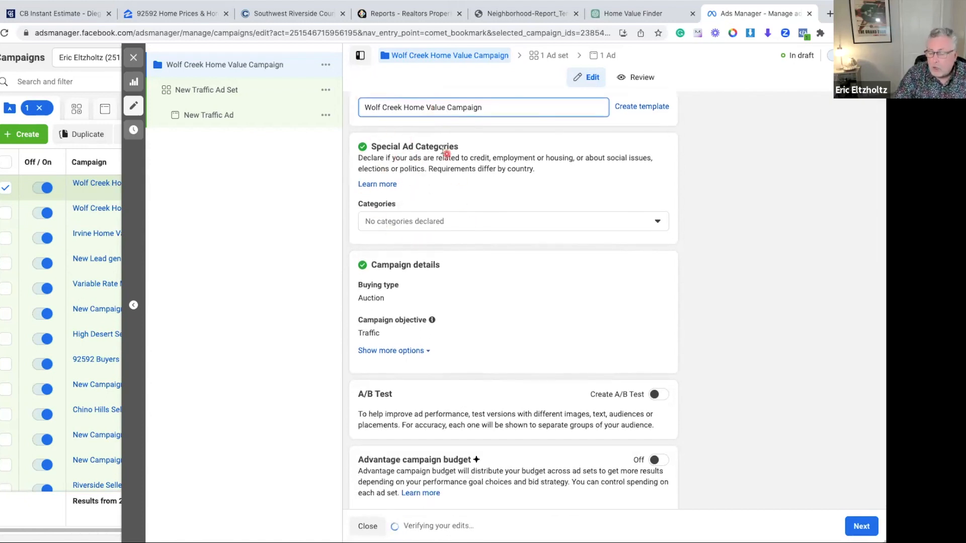
{"action": "left_click", "coordinate": [658, 222]}
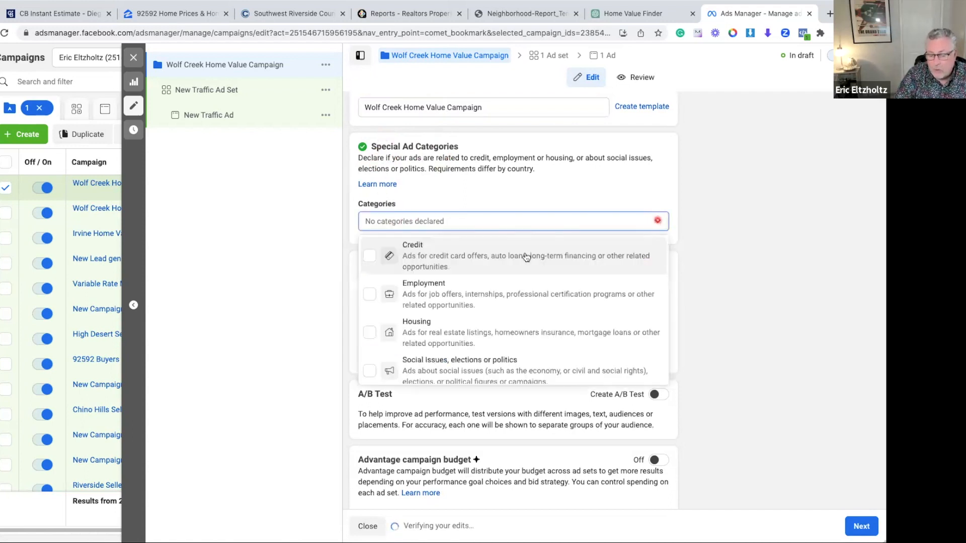
{"action": "left_click", "coordinate": [370, 334]}
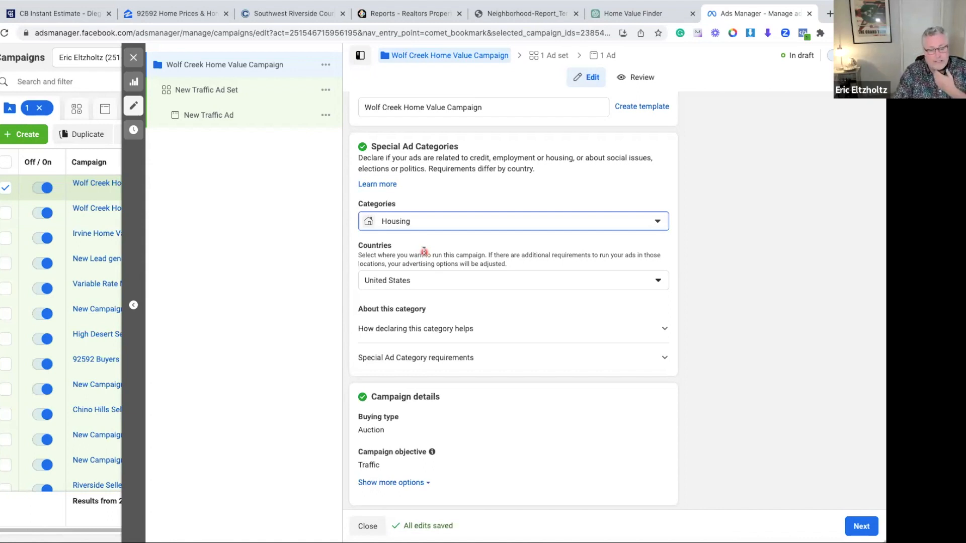
Review the remaining campaign settings and continue to the ad set
{"action": "scroll", "coordinate": [481, 315], "scroll_direction": "down", "scroll_amount": 1}
{"action": "scroll", "coordinate": [481, 313], "scroll_direction": "down", "scroll_amount": 5}
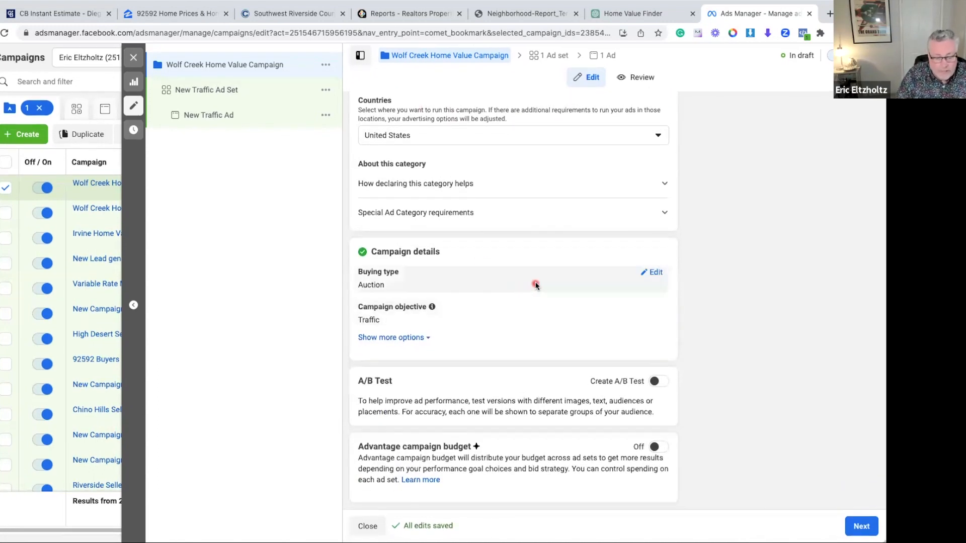
{"action": "scroll", "coordinate": [530, 281], "scroll_direction": "up", "scroll_amount": 1}
{"action": "scroll", "coordinate": [528, 277], "scroll_direction": "down", "scroll_amount": 1}
{"action": "scroll", "coordinate": [527, 277], "scroll_direction": "up", "scroll_amount": 1}
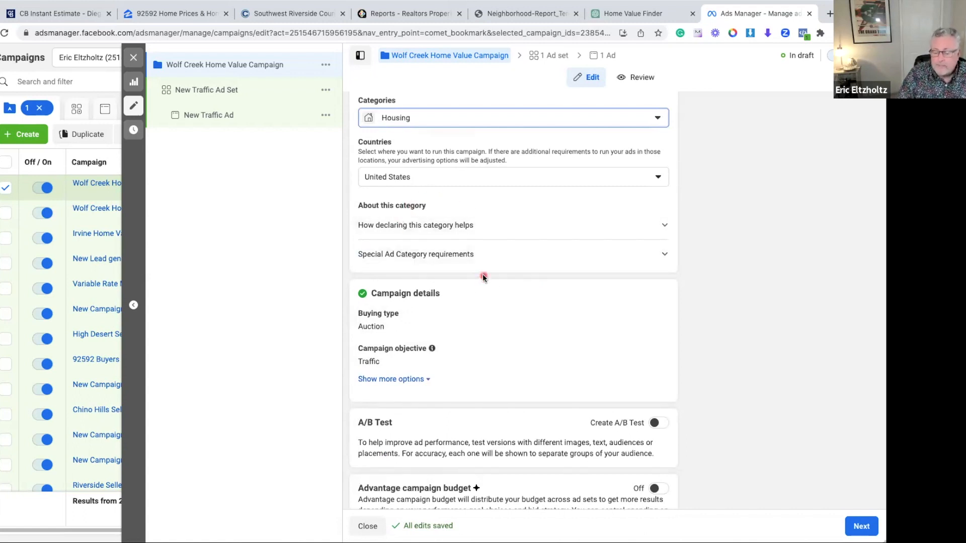
{"action": "scroll", "coordinate": [483, 277], "scroll_direction": "down", "scroll_amount": 1}
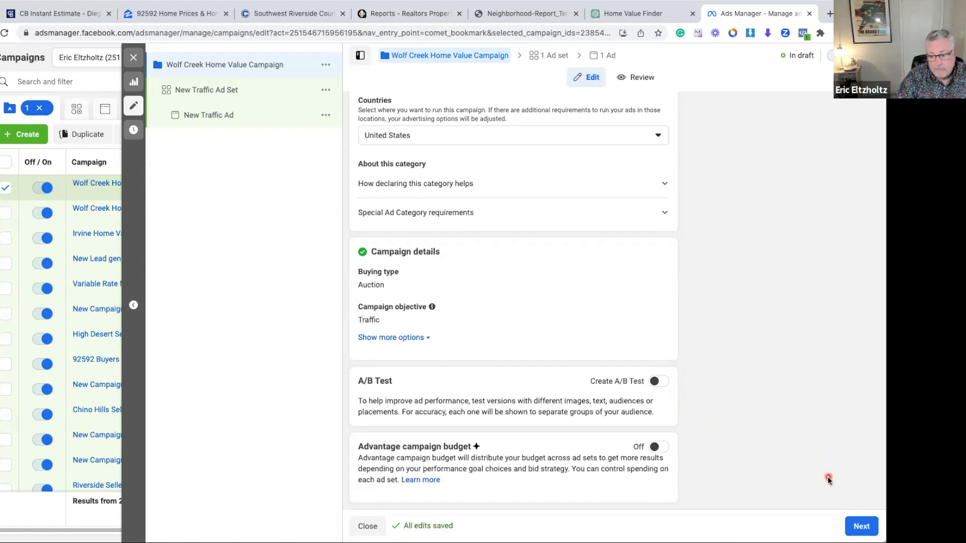
{"action": "left_click", "coordinate": [861, 526]}
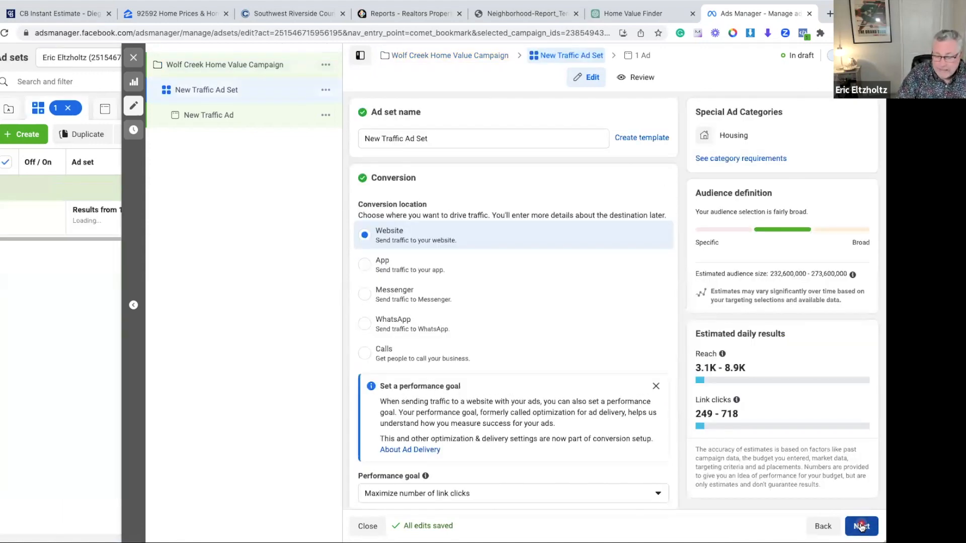
Rename the ad set as "Wolf Creek Home Value Ad Set"
{"action": "left_click", "coordinate": [403, 138]}
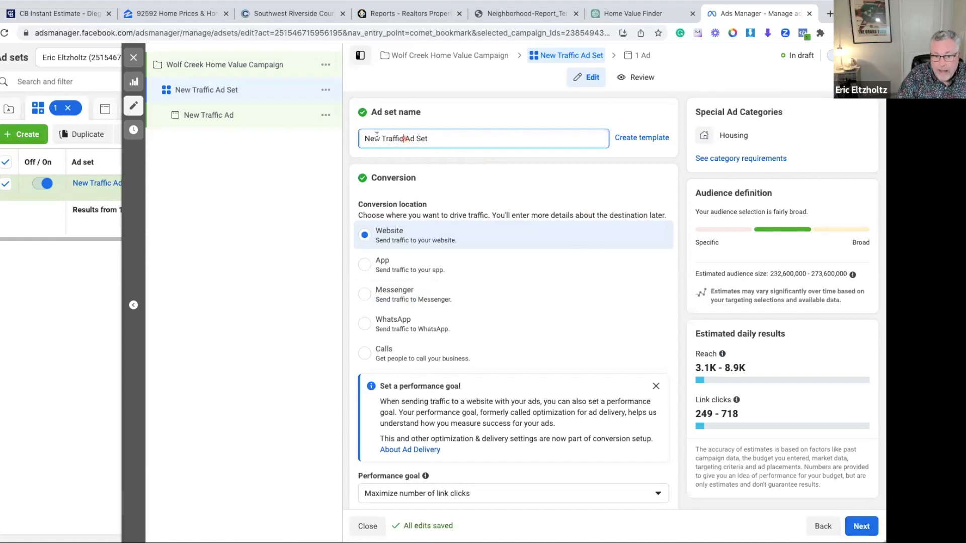
{"action": "left_click_drag", "start_coordinate": [403, 138], "coordinate": [359, 139]}
{"action": "type", "text": "Wolf Creek Home Value"}
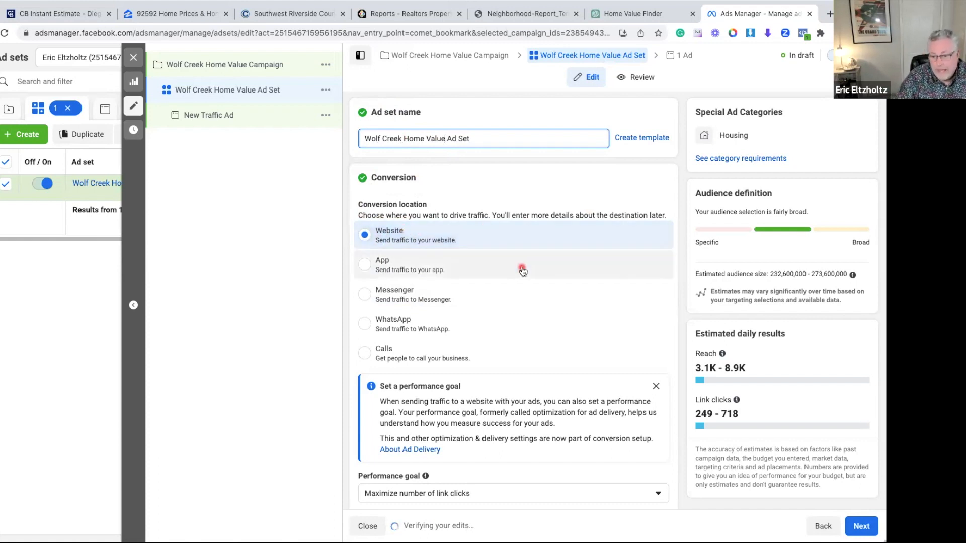
Set the ad set's performance goal to maximize the number of landing page views
{"action": "scroll", "coordinate": [520, 270], "scroll_direction": "down", "scroll_amount": 1}
{"action": "scroll", "coordinate": [523, 270], "scroll_direction": "down", "scroll_amount": 5}
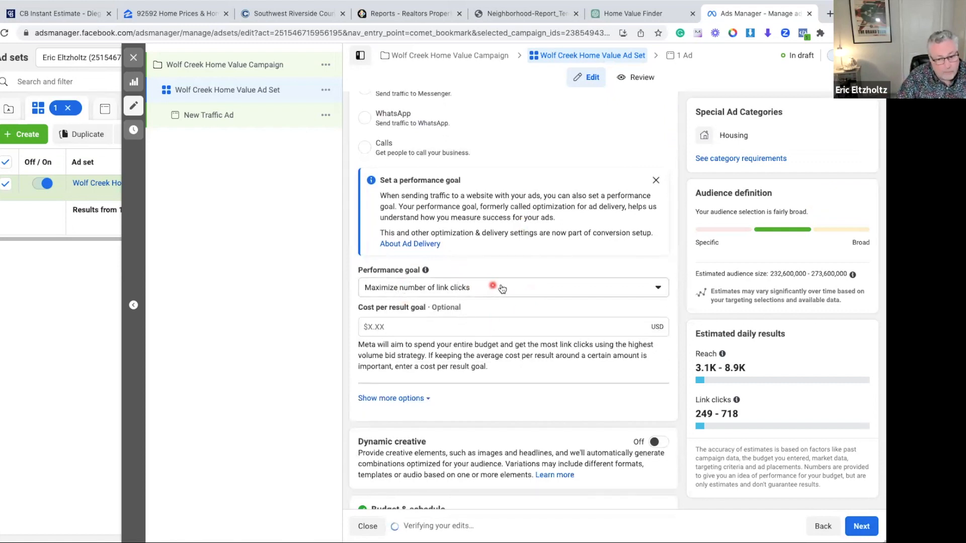
{"action": "left_click", "coordinate": [517, 291]}
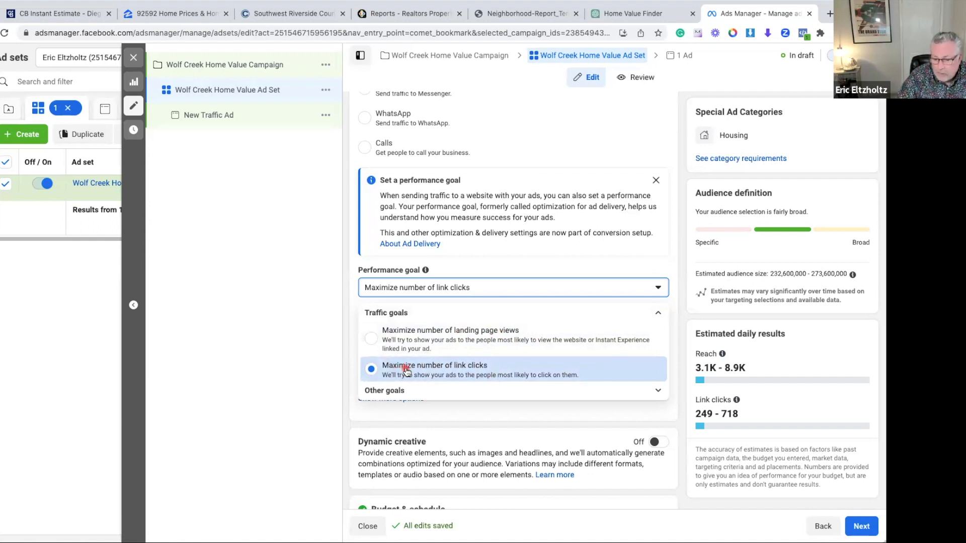
{"action": "left_click", "coordinate": [373, 342]}
Switch the ad set's budget type to Lifetime Budget and back to Daily Budget
{"action": "scroll", "coordinate": [508, 286], "scroll_direction": "down", "scroll_amount": 5}
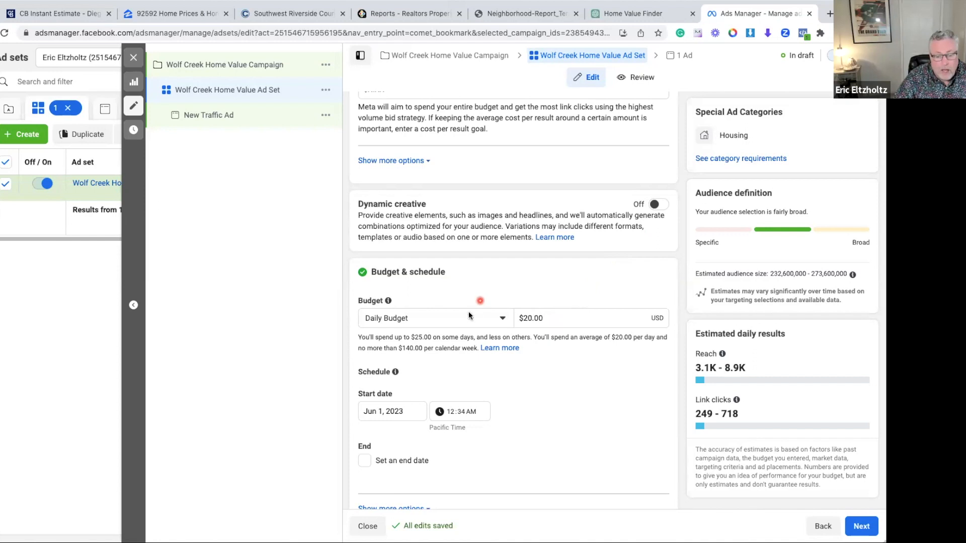
{"action": "left_click", "coordinate": [503, 318]}
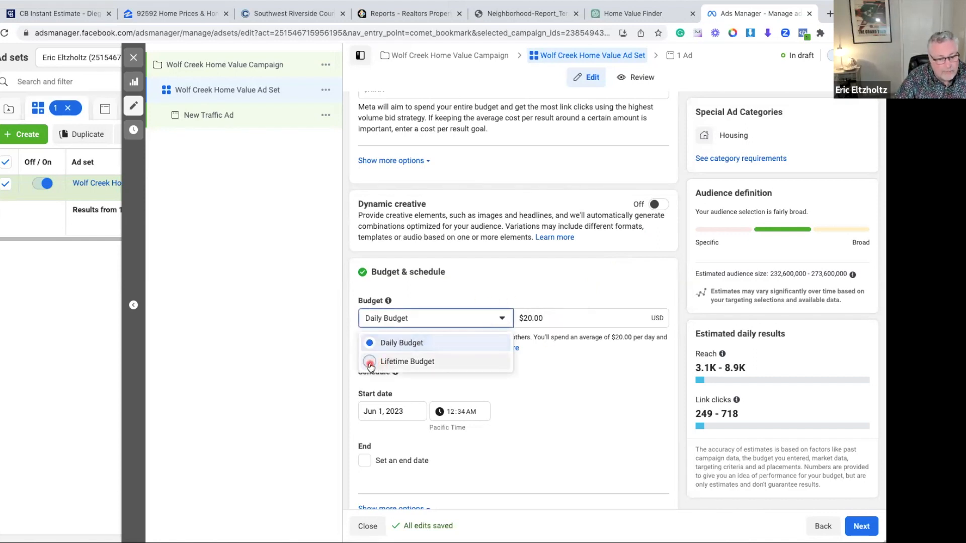
{"action": "left_click", "coordinate": [373, 363]}
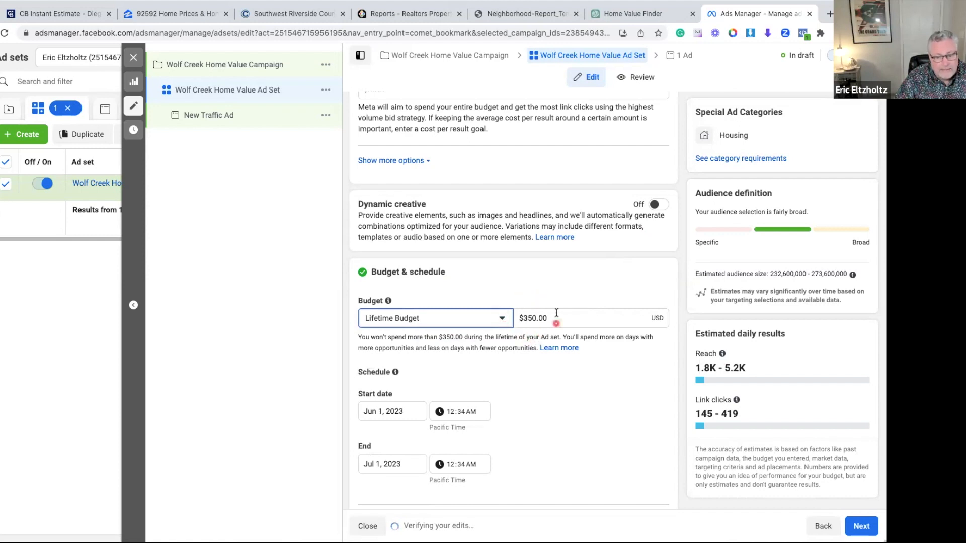
{"action": "left_click", "coordinate": [502, 318]}
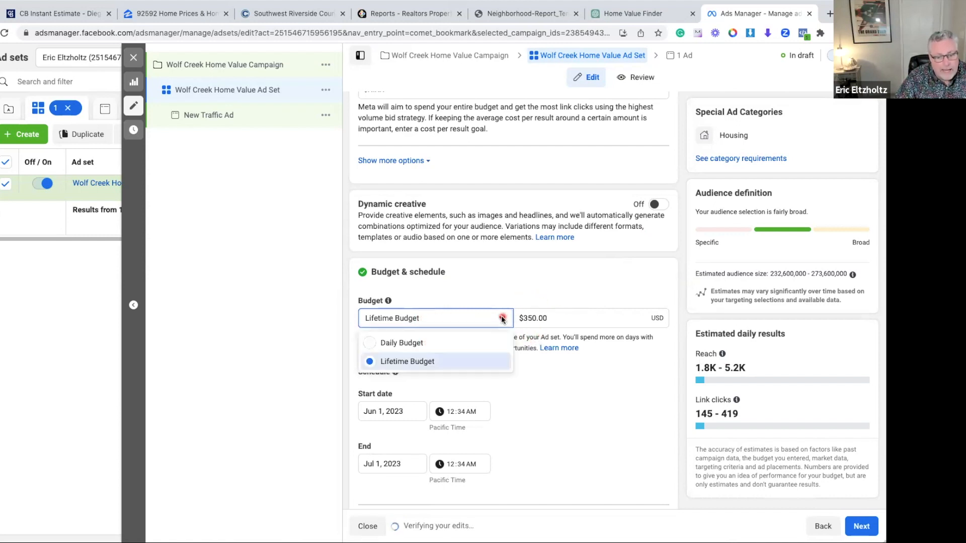
{"action": "left_click", "coordinate": [371, 343]}
Set the ad set's daily budget to $5.00
{"action": "left_click", "coordinate": [549, 319]}
{"action": "key", "text": "BackSpace"}
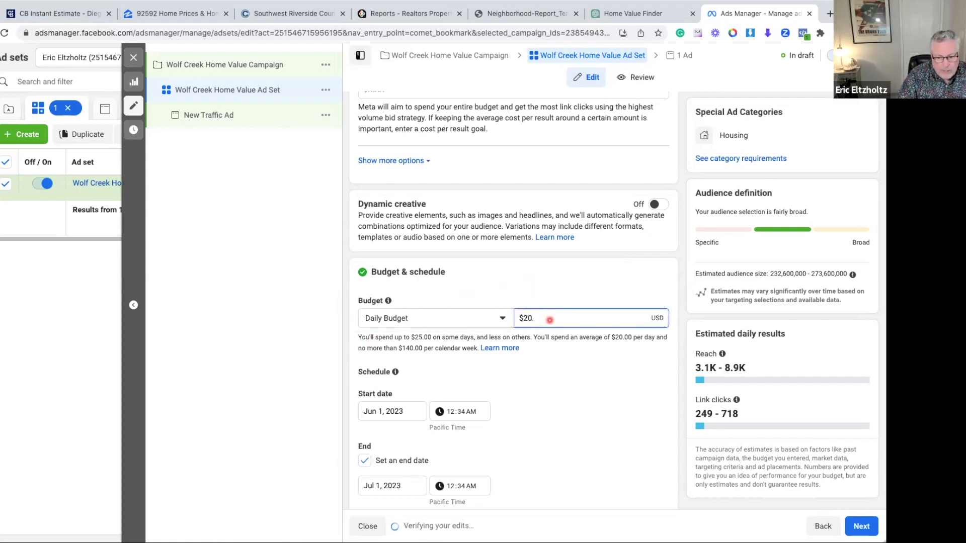
{"action": "key", "text": "BackSpace"}
{"action": "type", "text": "5.00"}
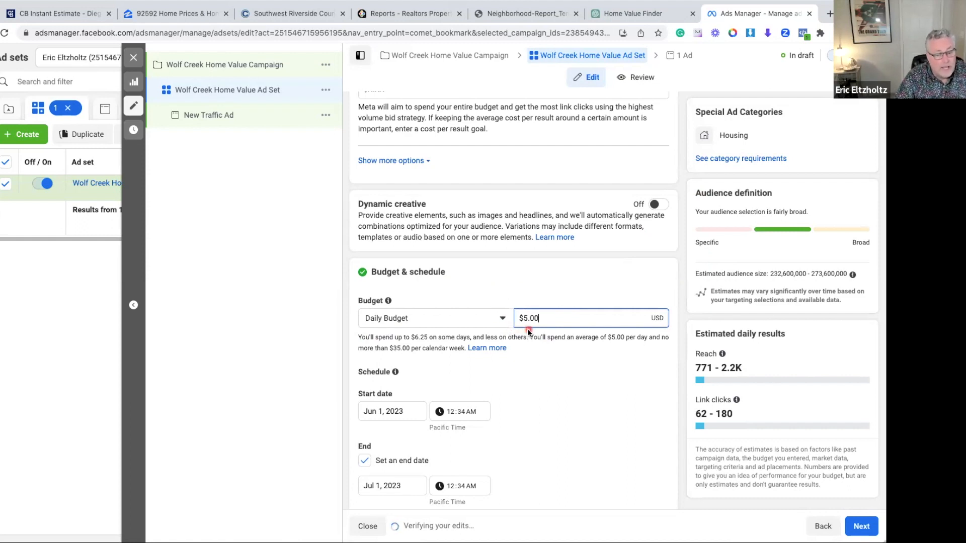
Set the start time in the ad set's schedule to 12:00 PM
{"action": "scroll", "coordinate": [539, 373], "scroll_direction": "down", "scroll_amount": 1}
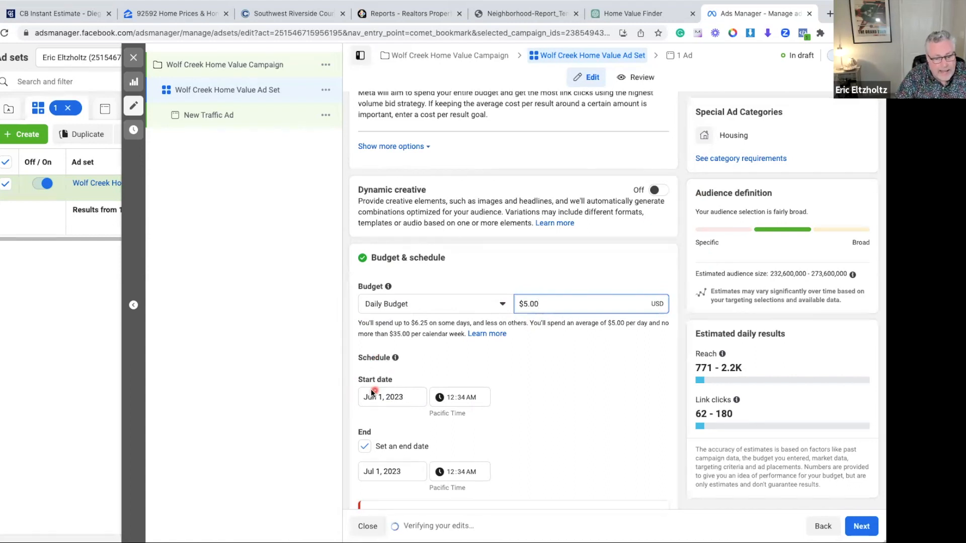
{"action": "left_click", "coordinate": [470, 397]}
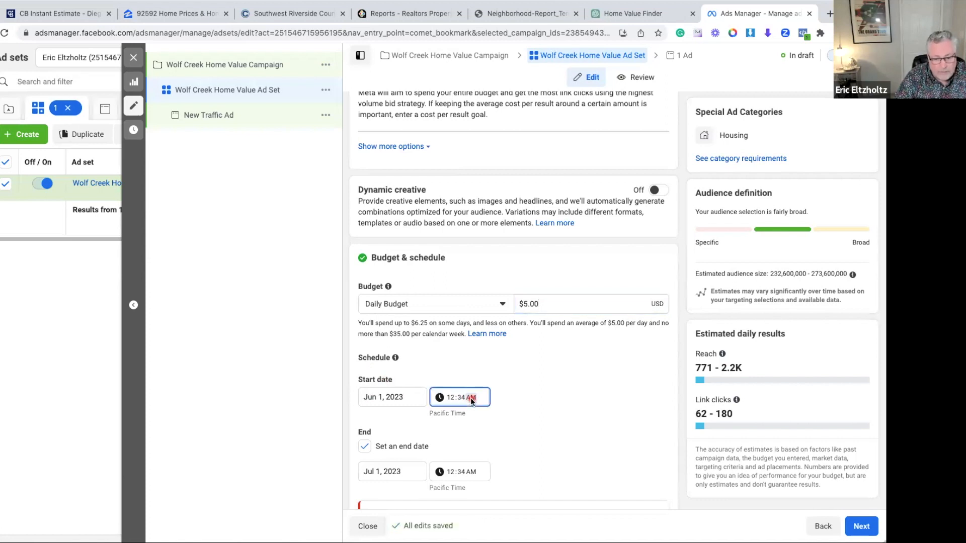
{"action": "type", "text": "p"}
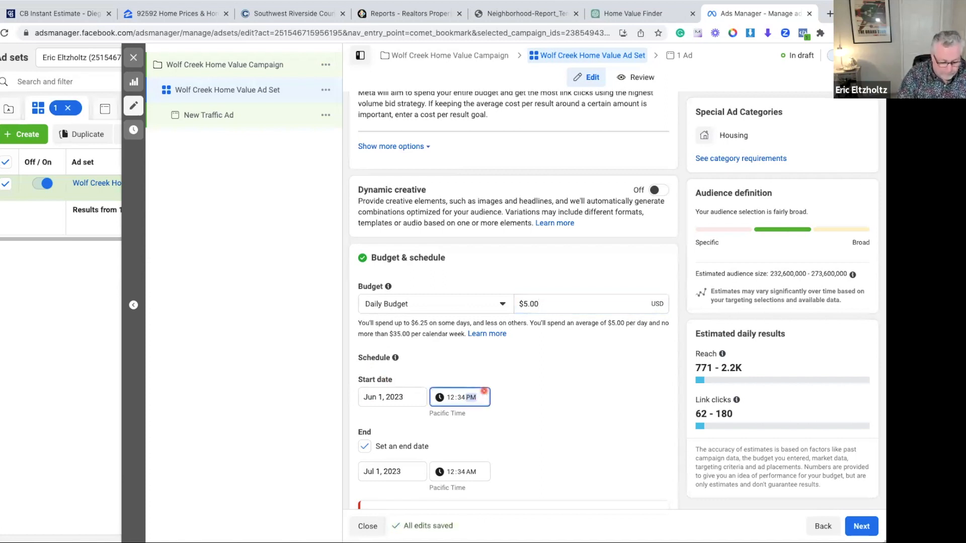
{"action": "left_click", "coordinate": [462, 397]}
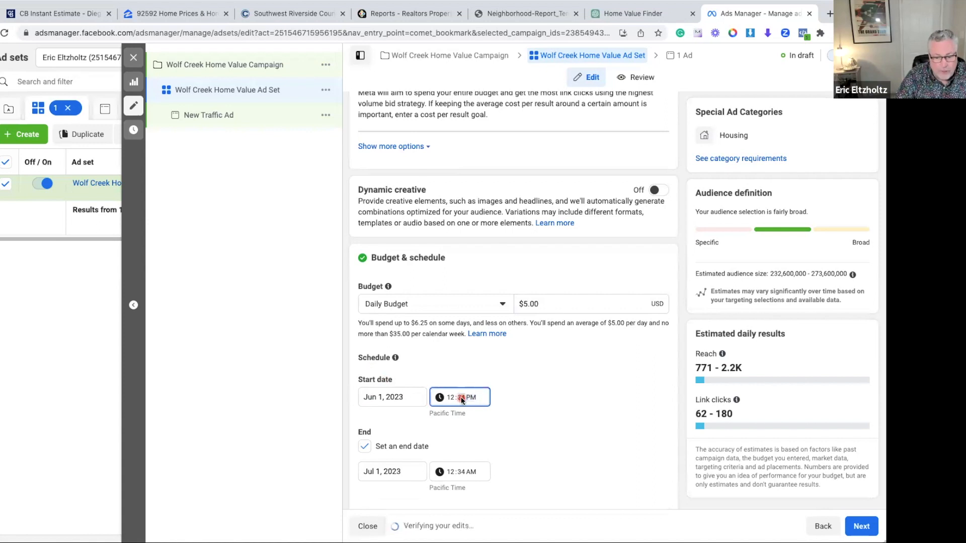
{"action": "type", "text": "00"}
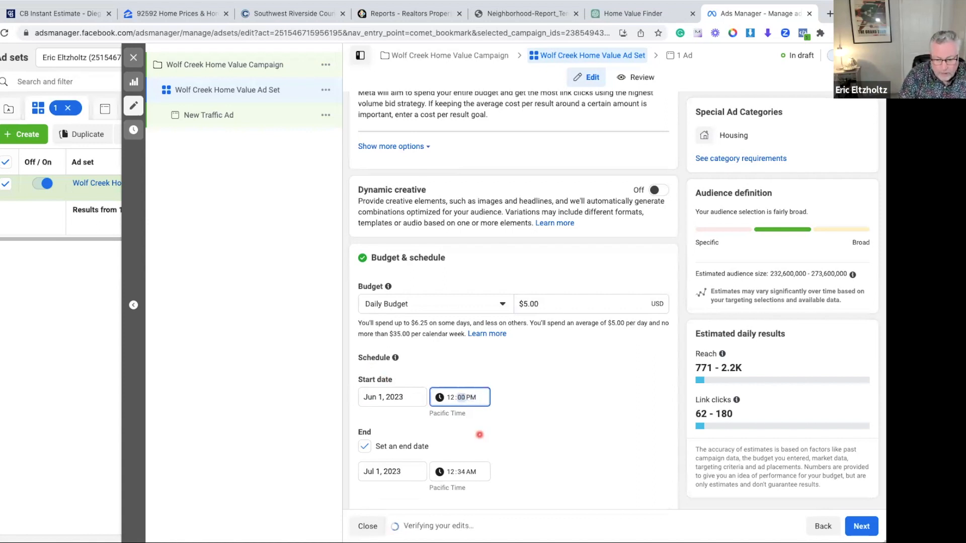
Remove the end date from the ad set's schedule
{"action": "scroll", "coordinate": [490, 433], "scroll_direction": "down", "scroll_amount": 2}
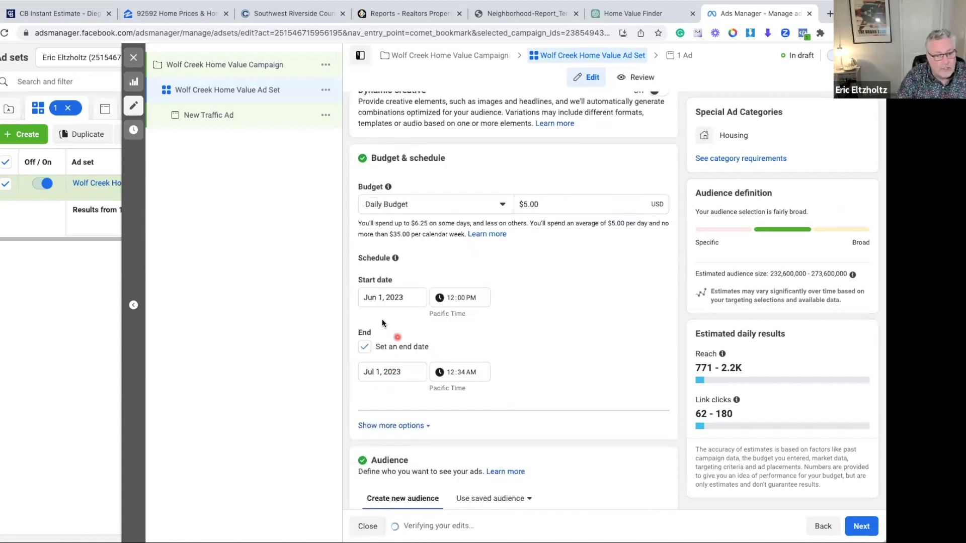
{"action": "left_click", "coordinate": [365, 347]}
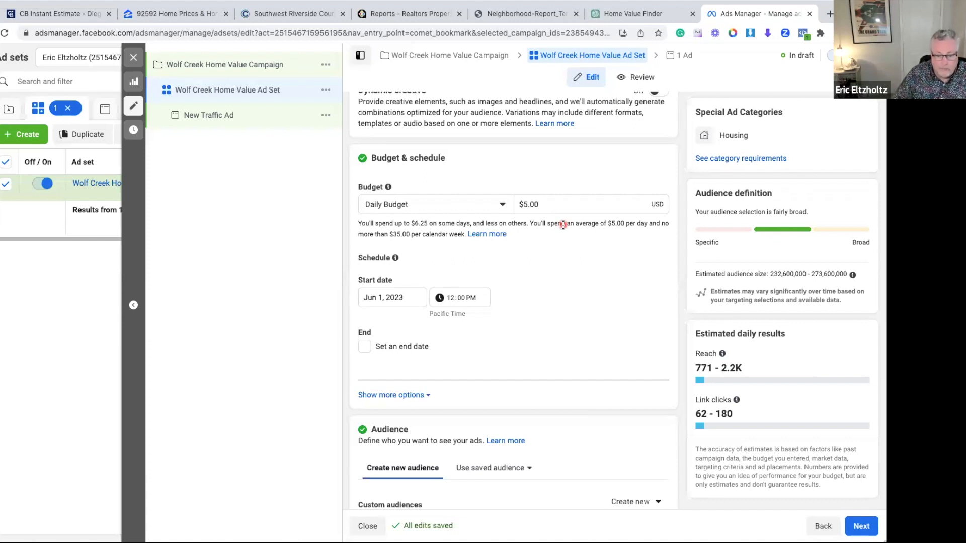
{"action": "scroll", "coordinate": [579, 264], "scroll_direction": "down", "scroll_amount": 3}
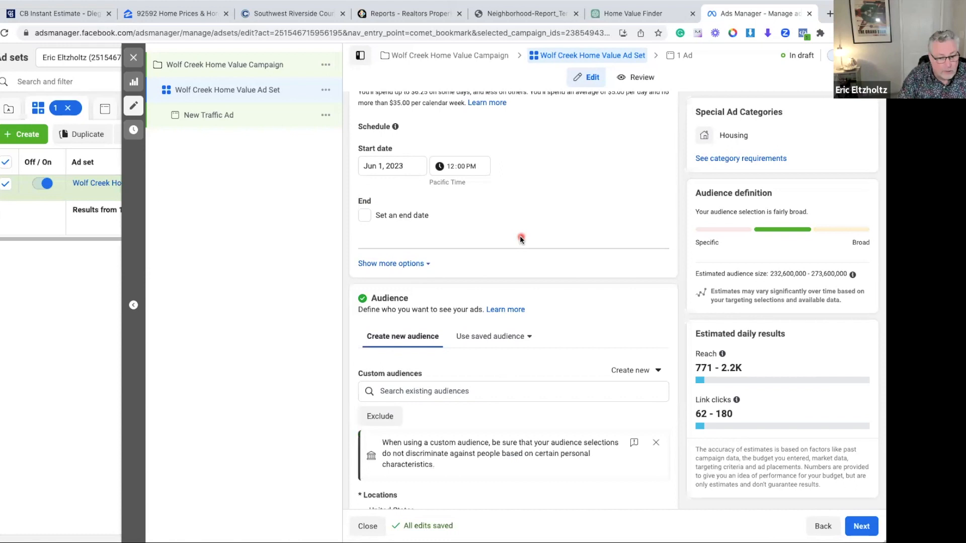
Change the ad set's audience location from the United States to the city of Menifee, California
{"action": "scroll", "coordinate": [520, 236], "scroll_direction": "down", "scroll_amount": 2}
{"action": "scroll", "coordinate": [520, 238], "scroll_direction": "down", "scroll_amount": 3}
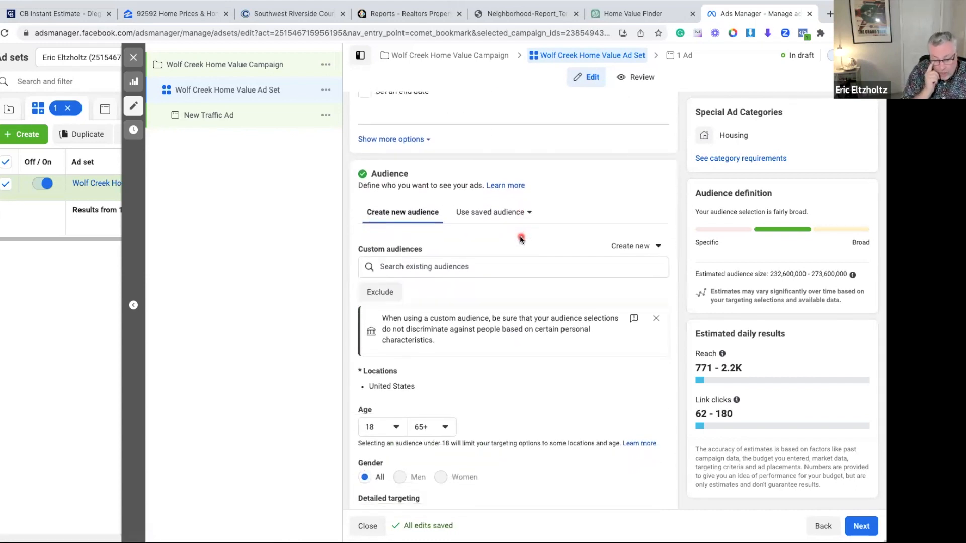
{"action": "scroll", "coordinate": [520, 238], "scroll_direction": "down", "scroll_amount": 4}
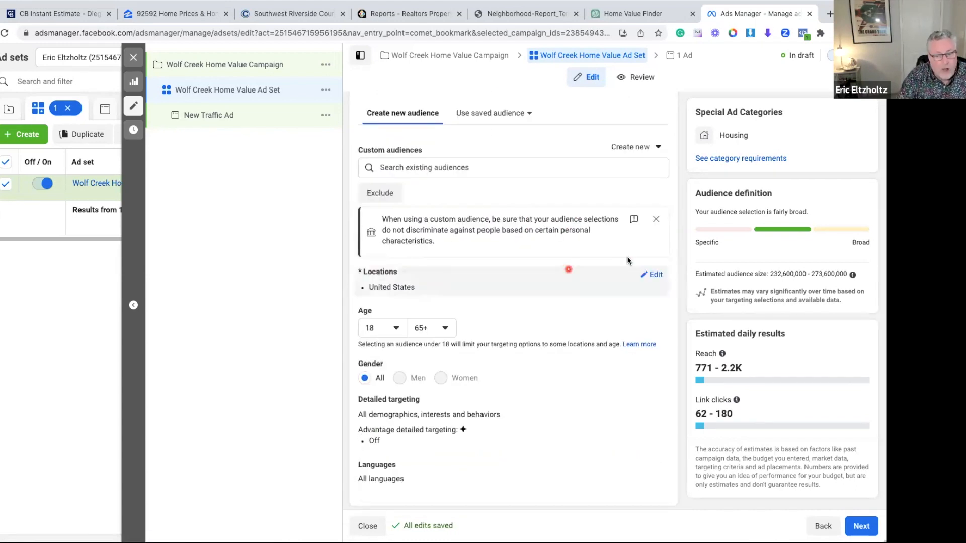
{"action": "left_click", "coordinate": [655, 275]}
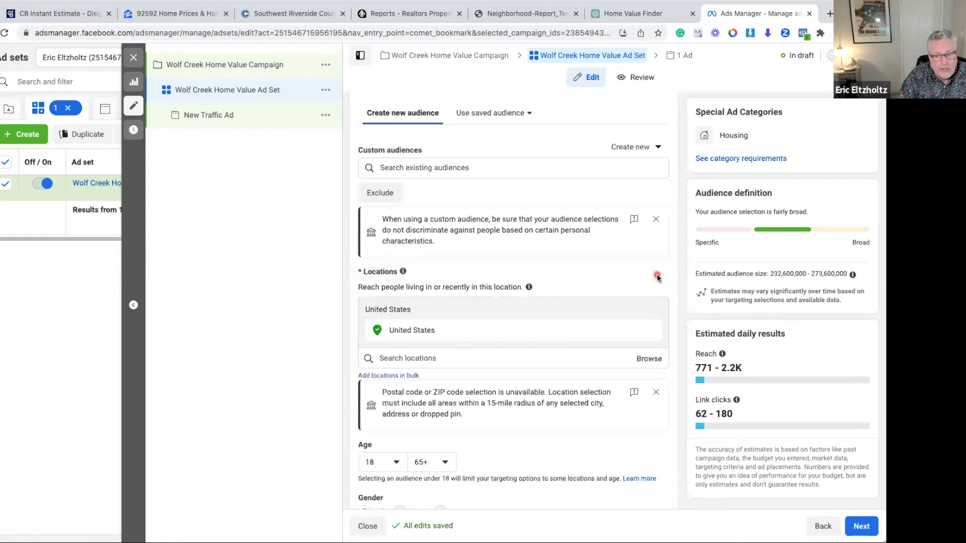
{"action": "left_click", "coordinate": [415, 359]}
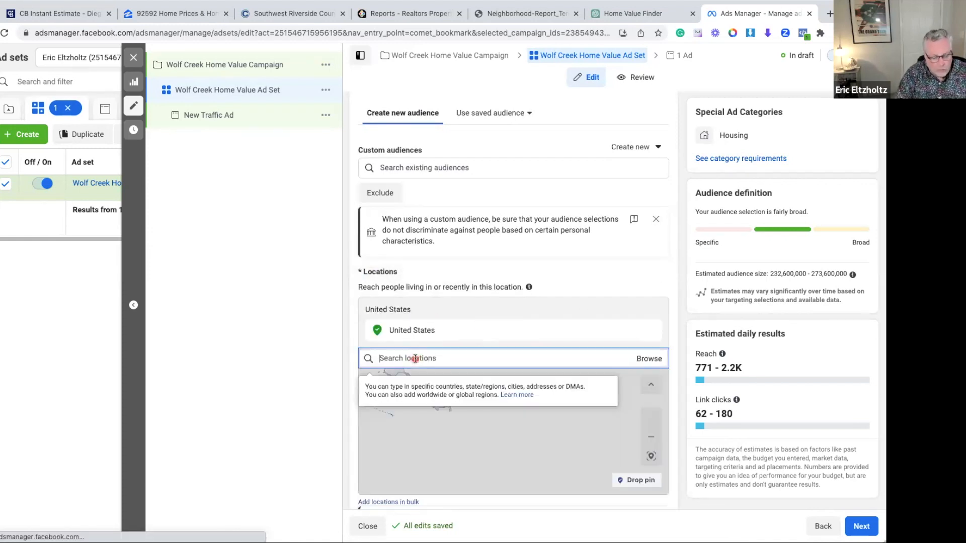
{"action": "type", "text": "Menifee"}
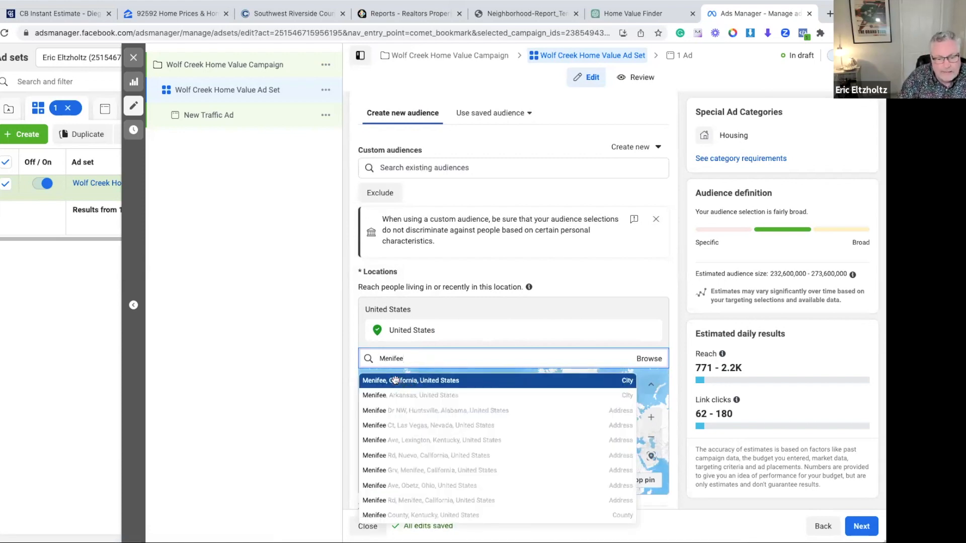
{"action": "left_click", "coordinate": [396, 381]}
Drop a pin between Menifee and Murrieta at about (33.6123, -117.2104), and remove the Menifee city entry from the locations
{"action": "scroll", "coordinate": [597, 291], "scroll_direction": "down", "scroll_amount": 1}
{"action": "scroll", "coordinate": [597, 291], "scroll_direction": "down", "scroll_amount": 3}
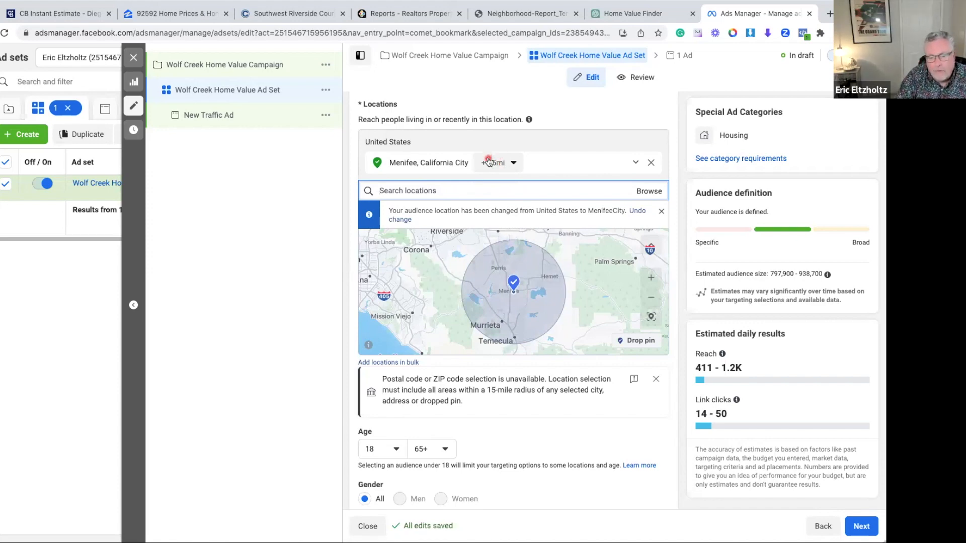
{"action": "mouse_move", "coordinate": [513, 285]}
{"action": "left_mouse_down"}
{"action": "mouse_move", "coordinate": [502, 295]}
{"action": "mouse_move", "coordinate": [507, 286]}
{"action": "left_mouse_up"}
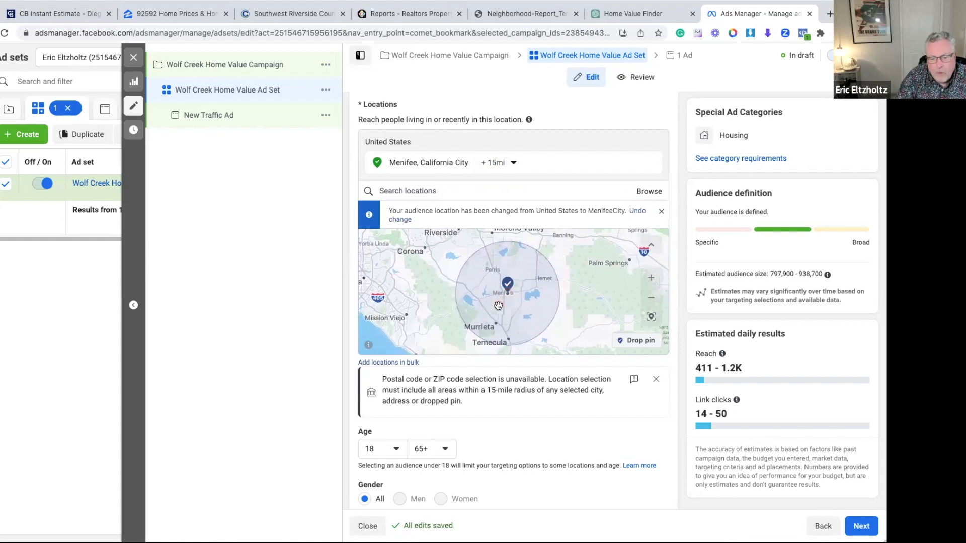
{"action": "left_click_drag", "start_coordinate": [499, 302], "coordinate": [493, 302]}
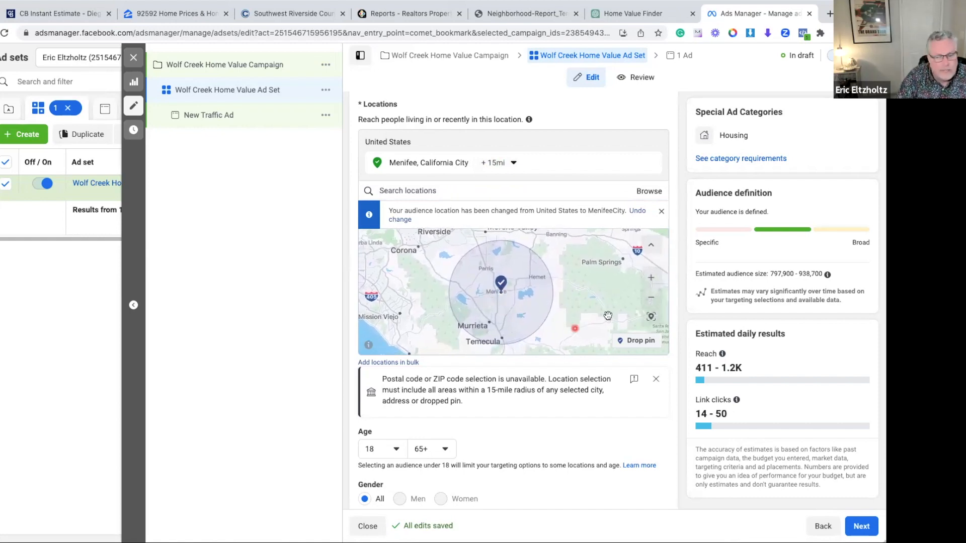
{"action": "left_click", "coordinate": [634, 342]}
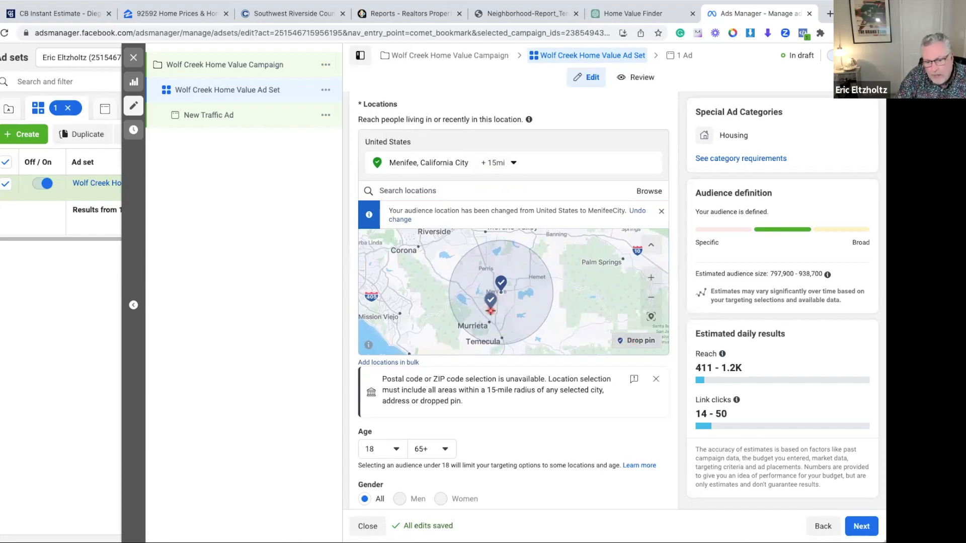
{"action": "left_click", "coordinate": [489, 310]}
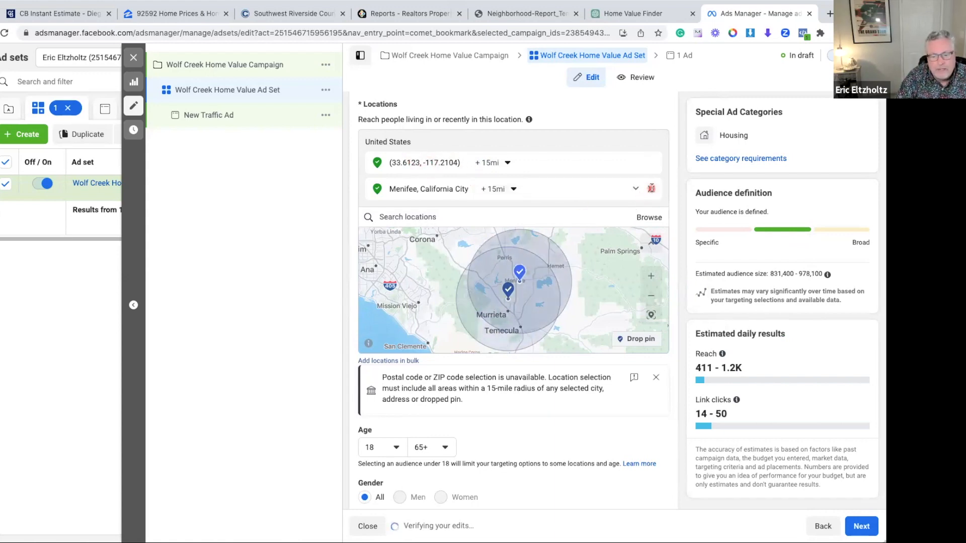
{"action": "left_click", "coordinate": [651, 190]}
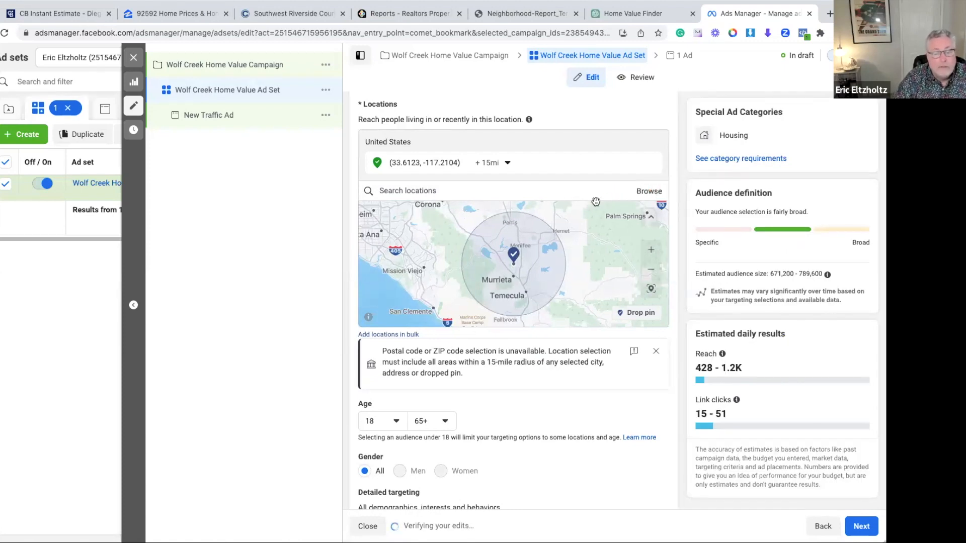
{"action": "scroll", "coordinate": [596, 202], "scroll_direction": "up", "scroll_amount": 5}
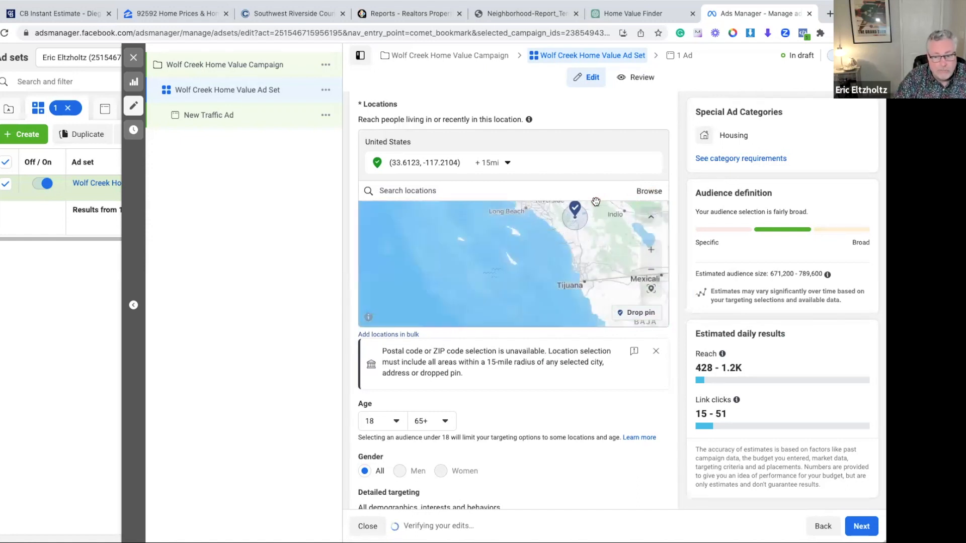
{"action": "scroll", "coordinate": [596, 202], "scroll_direction": "down", "scroll_amount": 3}
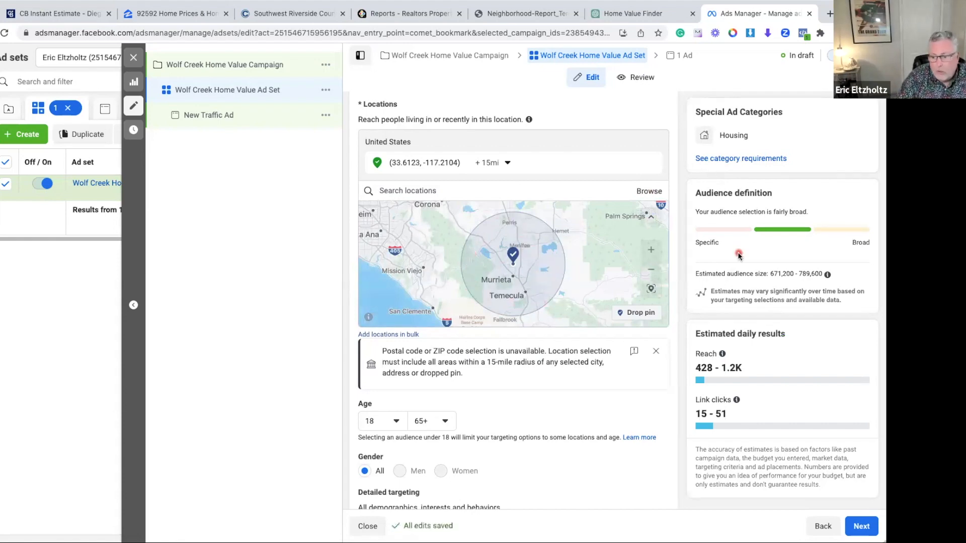
Try to set the audience's minimum age to 19
{"action": "scroll", "coordinate": [728, 295], "scroll_direction": "down", "scroll_amount": 1}
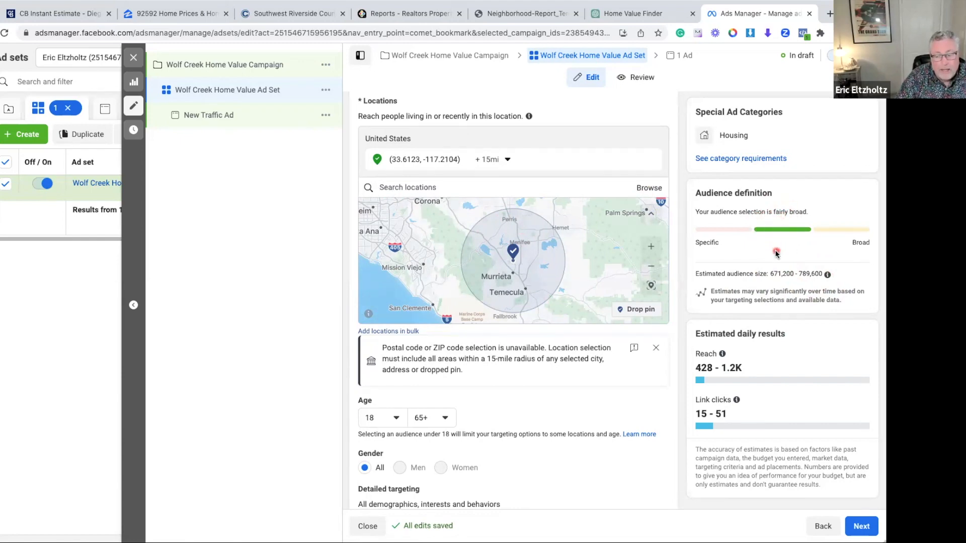
{"action": "scroll", "coordinate": [775, 253], "scroll_direction": "down", "scroll_amount": 1}
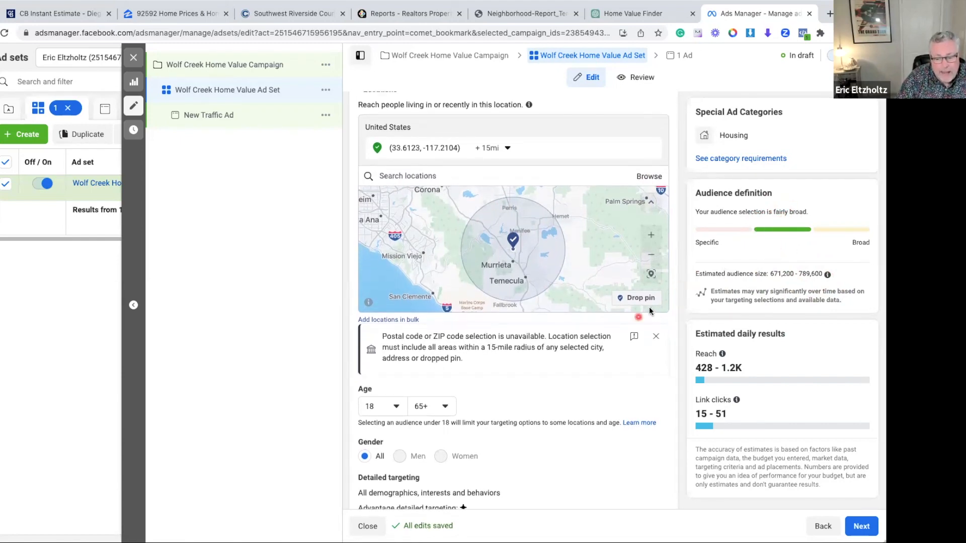
{"action": "scroll", "coordinate": [649, 307], "scroll_direction": "down", "scroll_amount": 4}
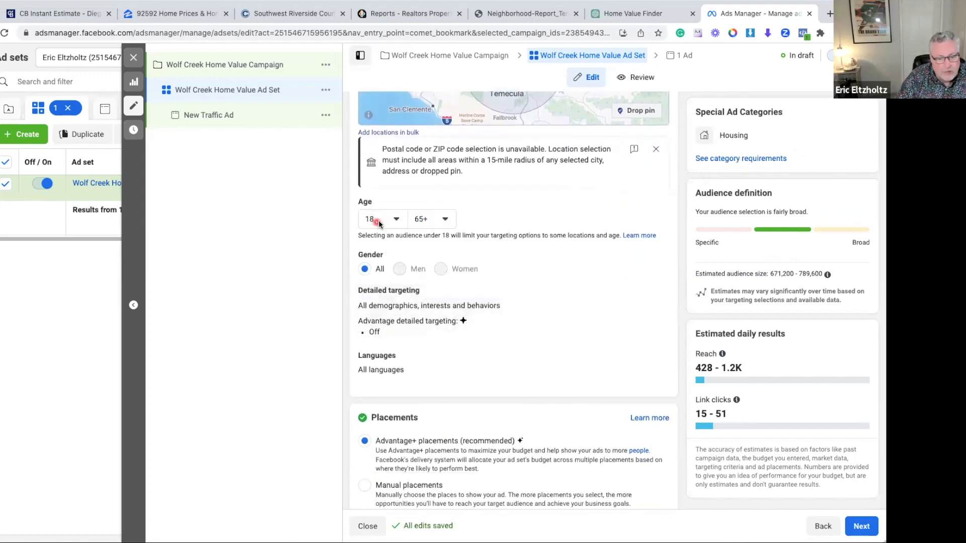
{"action": "left_click", "coordinate": [396, 221]}
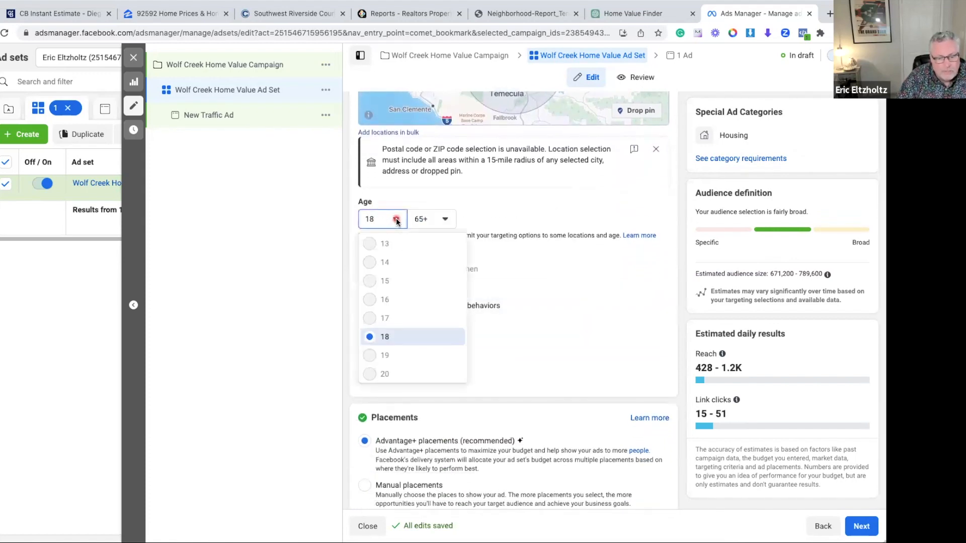
{"action": "left_click", "coordinate": [371, 356]}
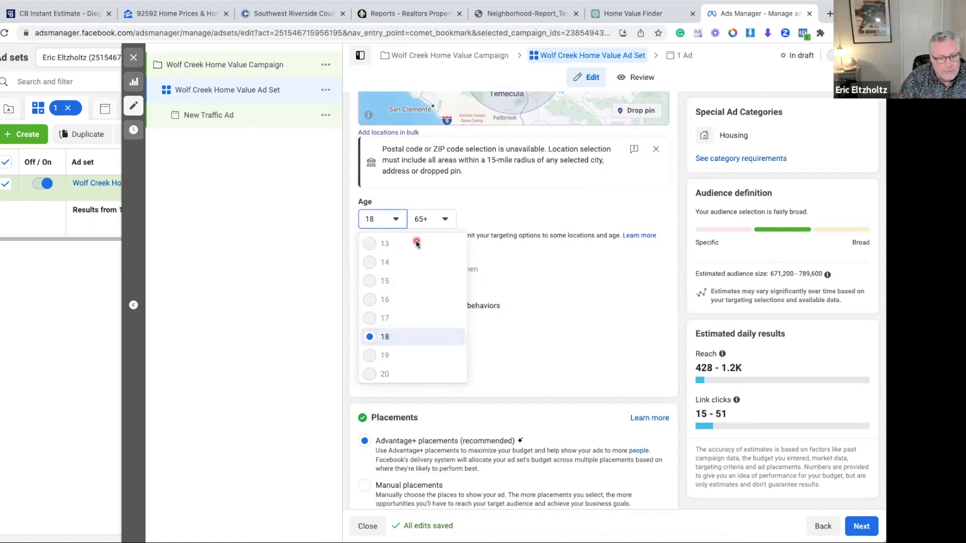
{"action": "left_click", "coordinate": [480, 201]}
{"action": "mouse_move", "coordinate": [389, 254]}
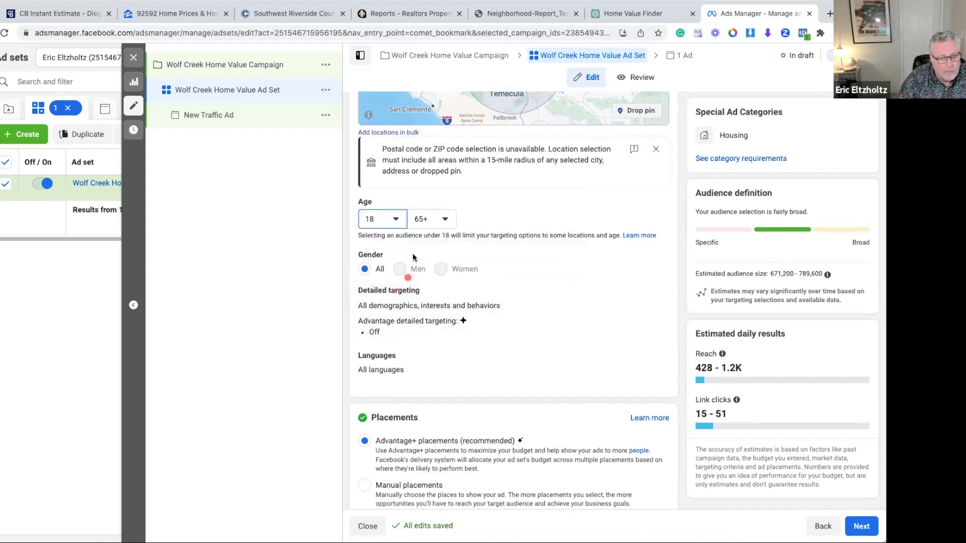
Add the interest Zillow (real estate) to the audience's detailed targeting
{"action": "scroll", "coordinate": [513, 280], "scroll_direction": "down", "scroll_amount": 1}
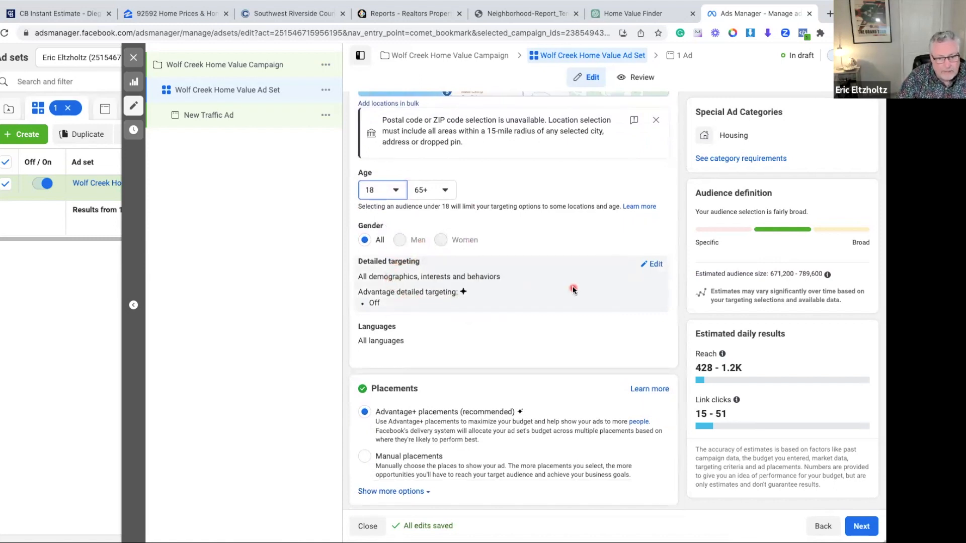
{"action": "left_click", "coordinate": [655, 265]}
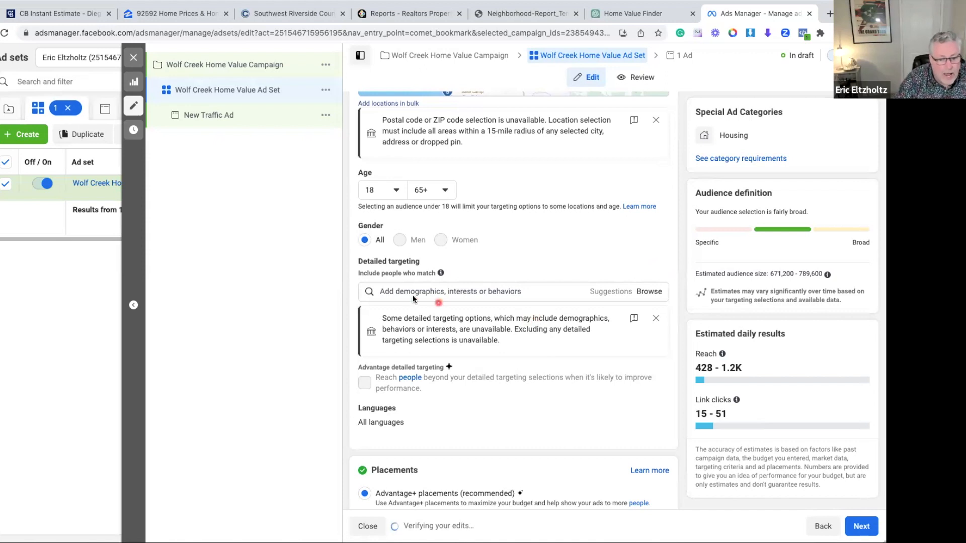
{"action": "left_click", "coordinate": [381, 292]}
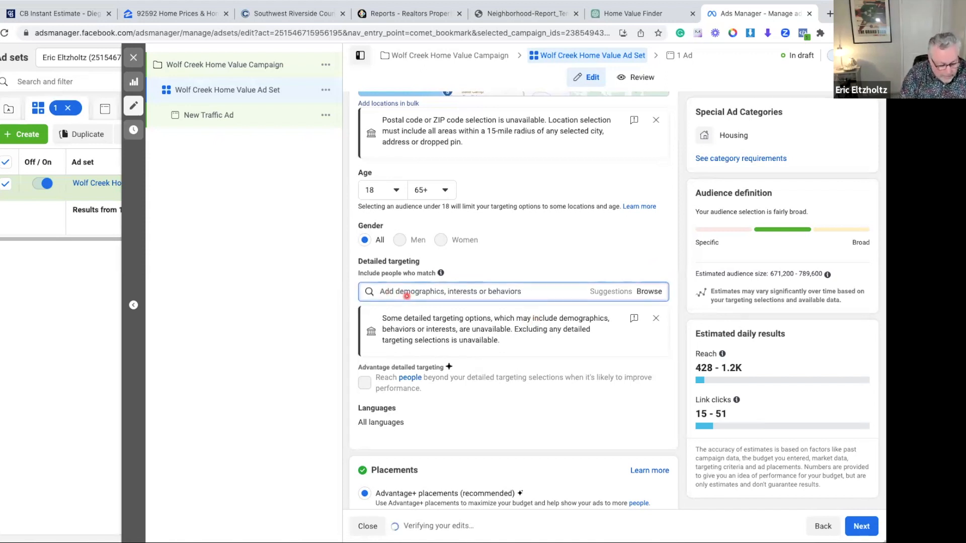
{"action": "type", "text": "Zillow"}
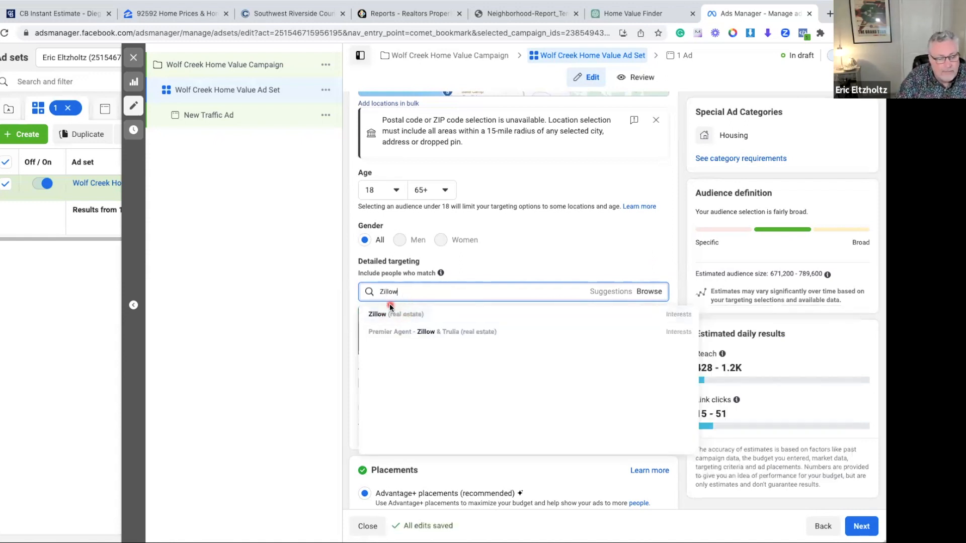
{"action": "mouse_move", "coordinate": [388, 308]}
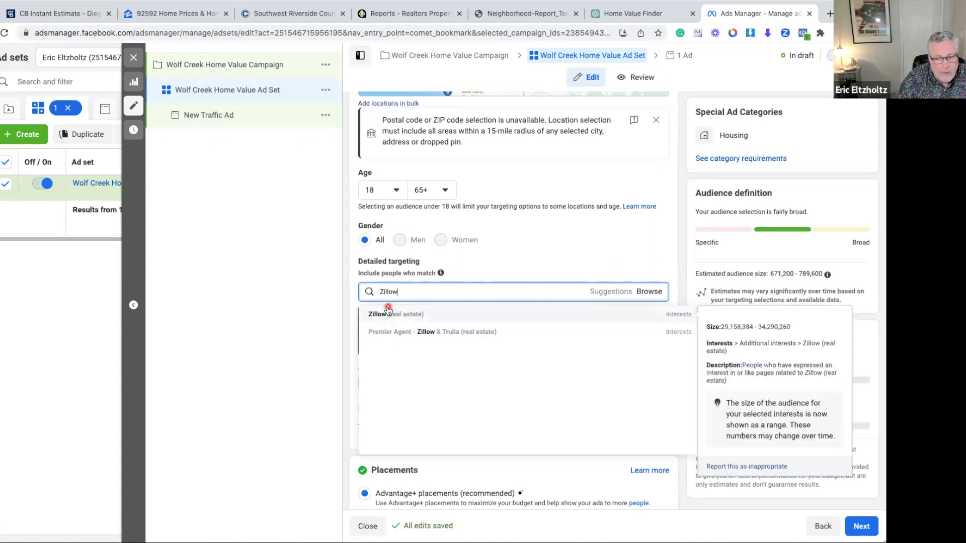
{"action": "mouse_move", "coordinate": [476, 333]}
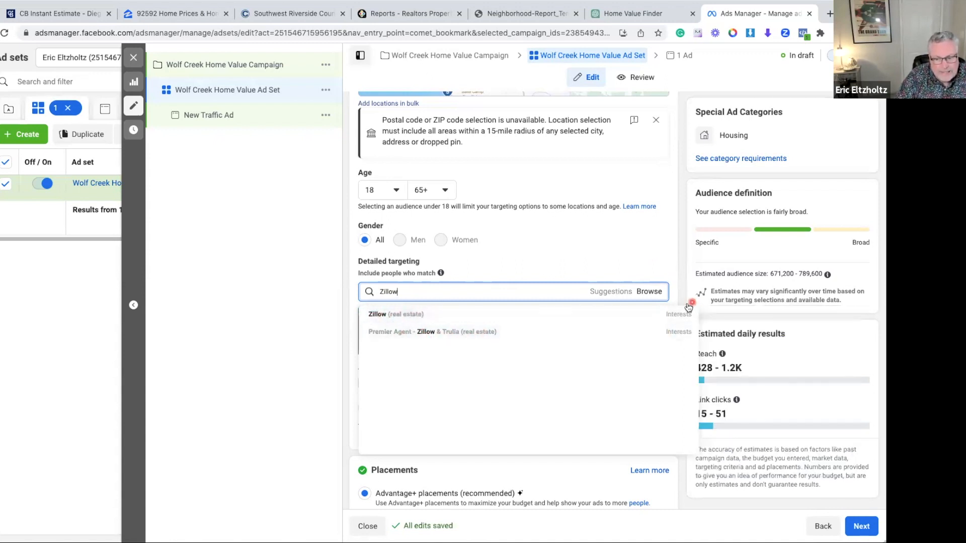
{"action": "left_click", "coordinate": [384, 316]}
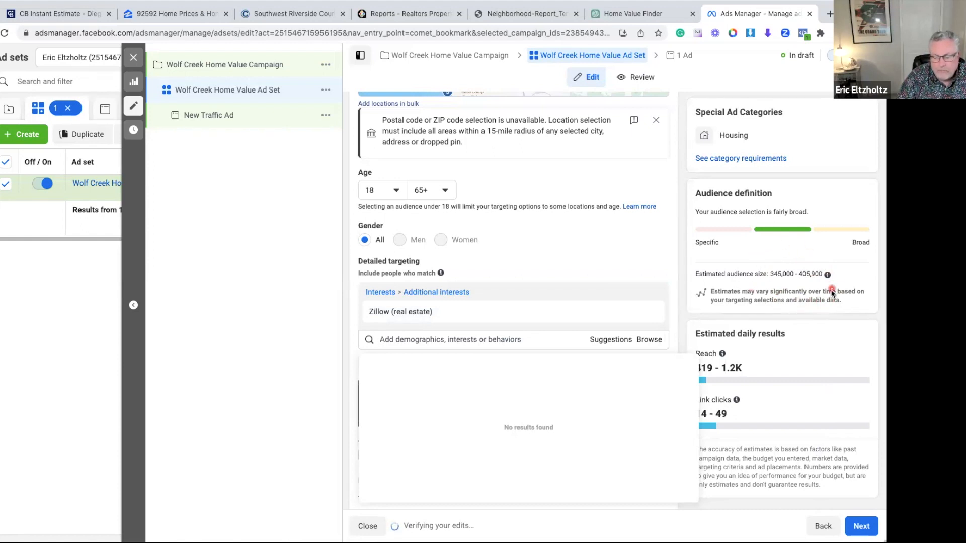
Add the interests Trulia (real estate) and realtor.com (real estate) to the detailed targeting
{"action": "left_click", "coordinate": [379, 340]}
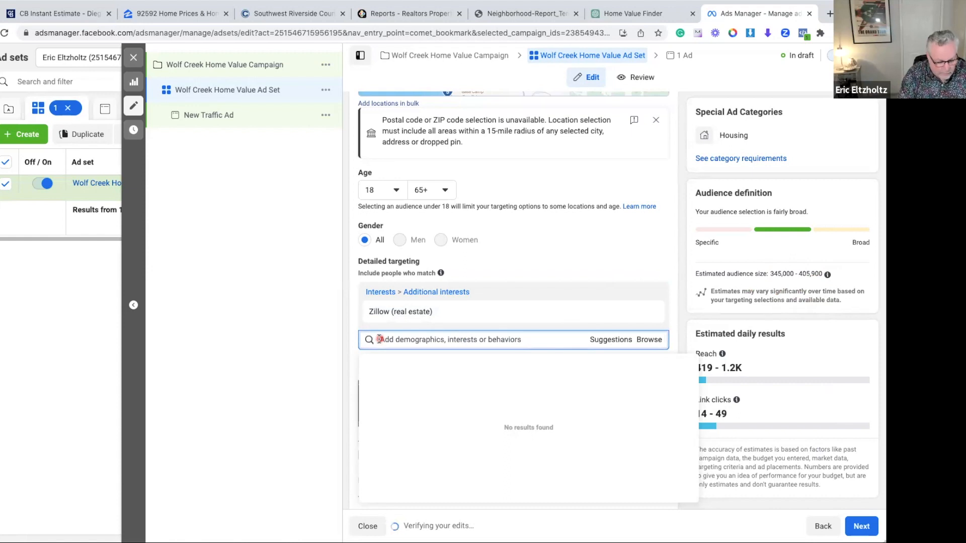
{"action": "type", "text": "Trulia"}
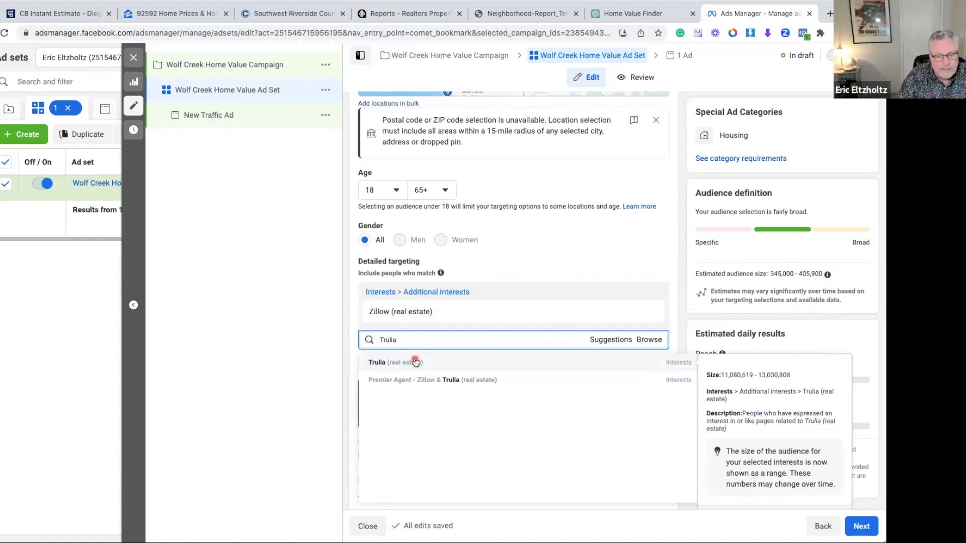
{"action": "left_click", "coordinate": [384, 363]}
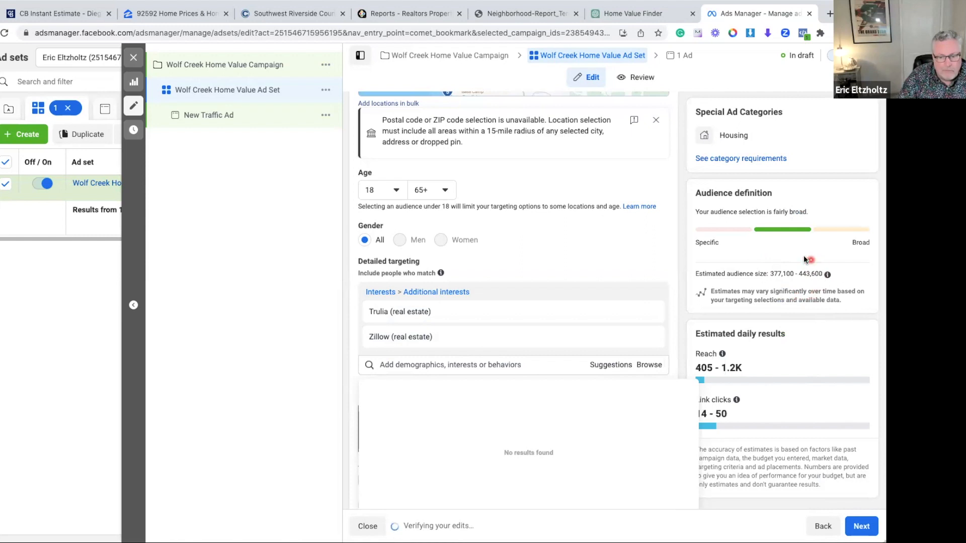
{"action": "left_click", "coordinate": [386, 366]}
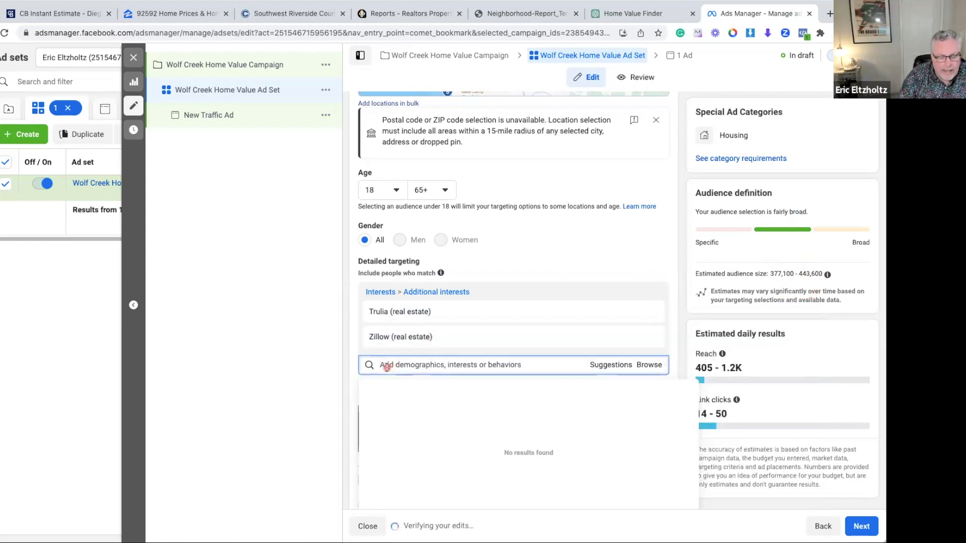
{"action": "type", "text": "Realtor"}
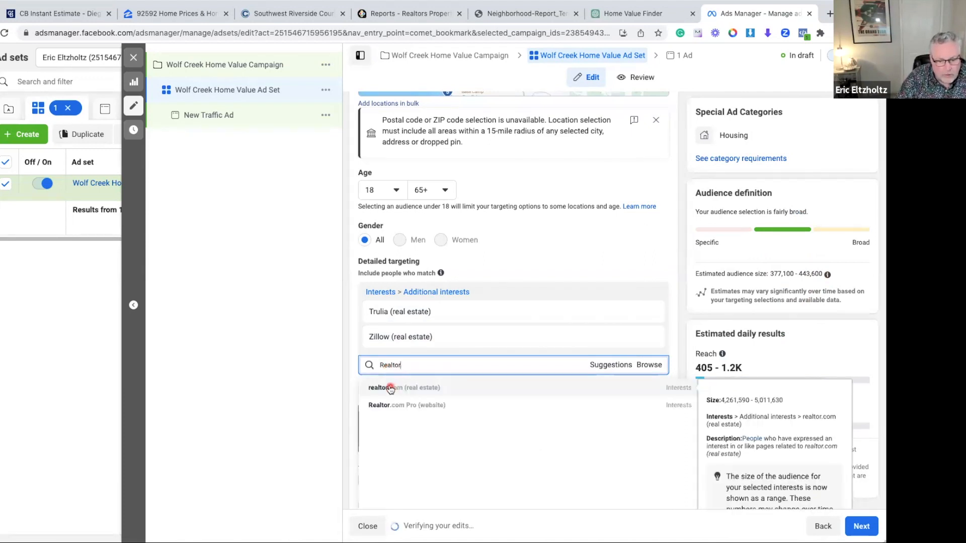
{"action": "left_click", "coordinate": [388, 387]}
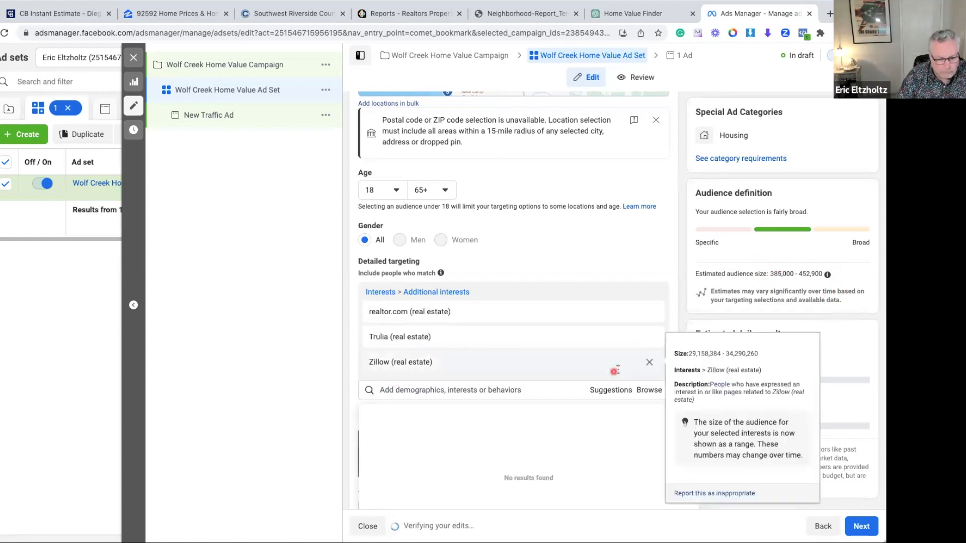
Add the interests Home improvement (home & garden) and Mortgage calculator (credit & lending) to the ad set's detailed targeting
{"action": "left_click", "coordinate": [384, 392]}
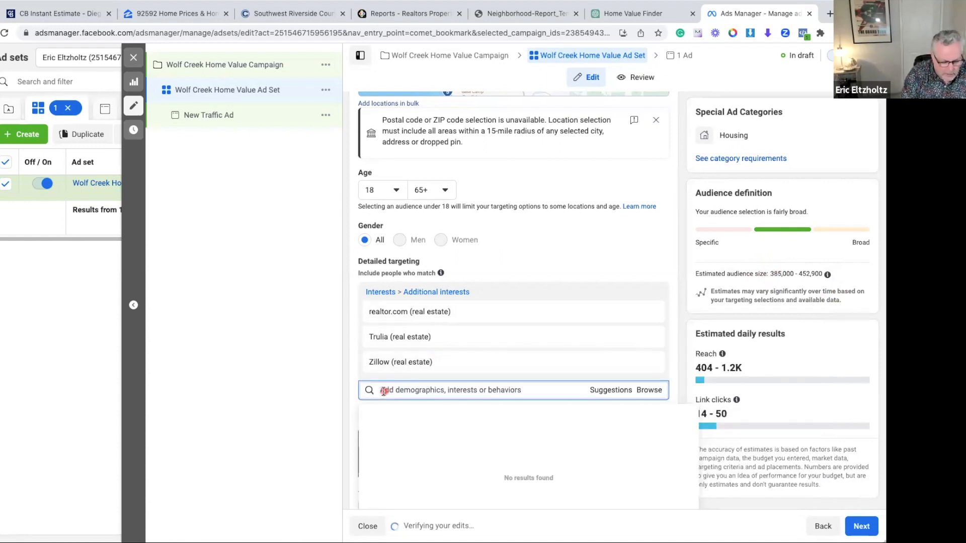
{"action": "type", "text": "Home"}
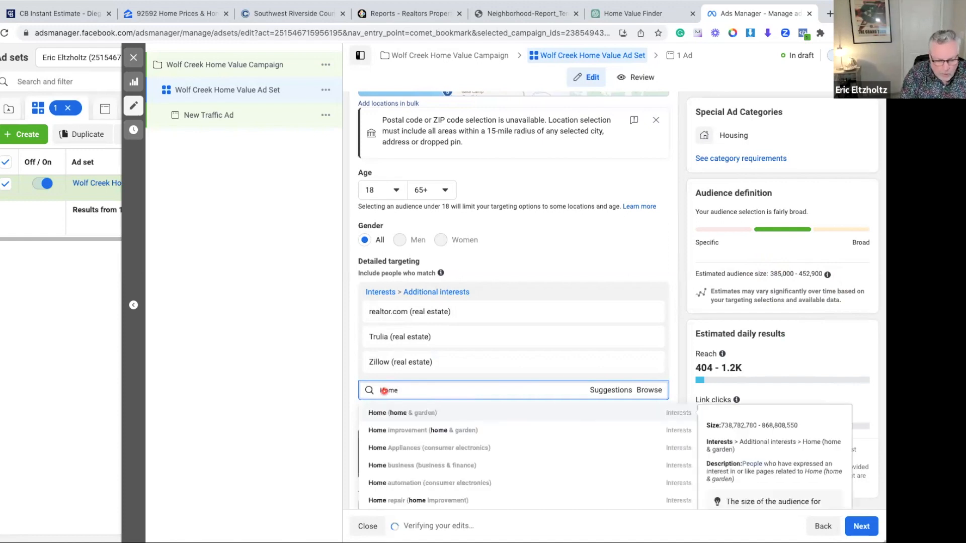
{"action": "type", "text": " Improvement"}
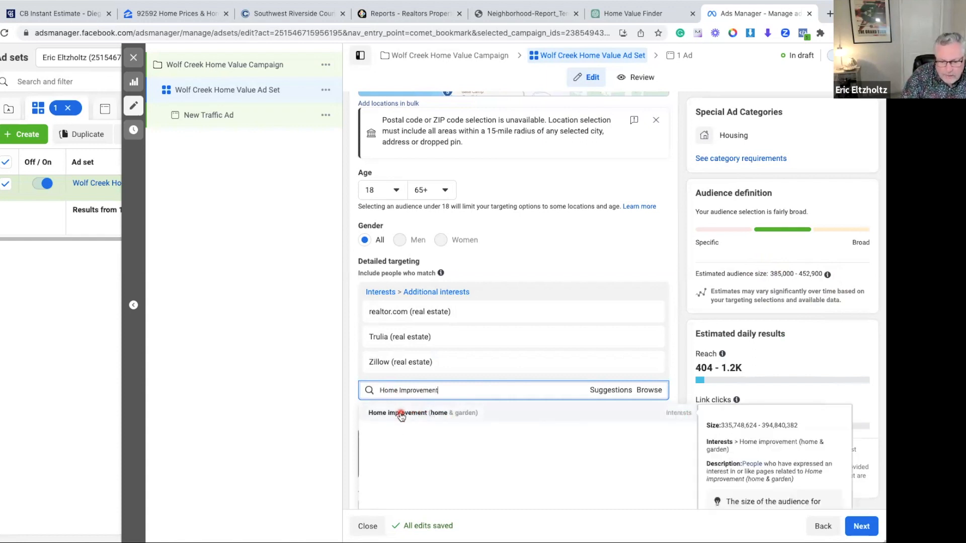
{"action": "left_click", "coordinate": [401, 414]}
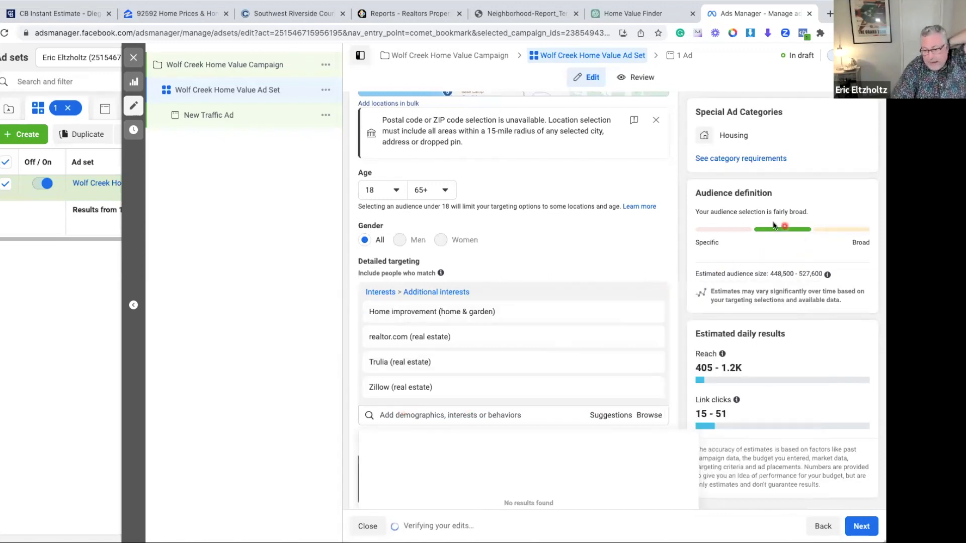
{"action": "scroll", "coordinate": [533, 373], "scroll_direction": "up", "scroll_amount": 5}
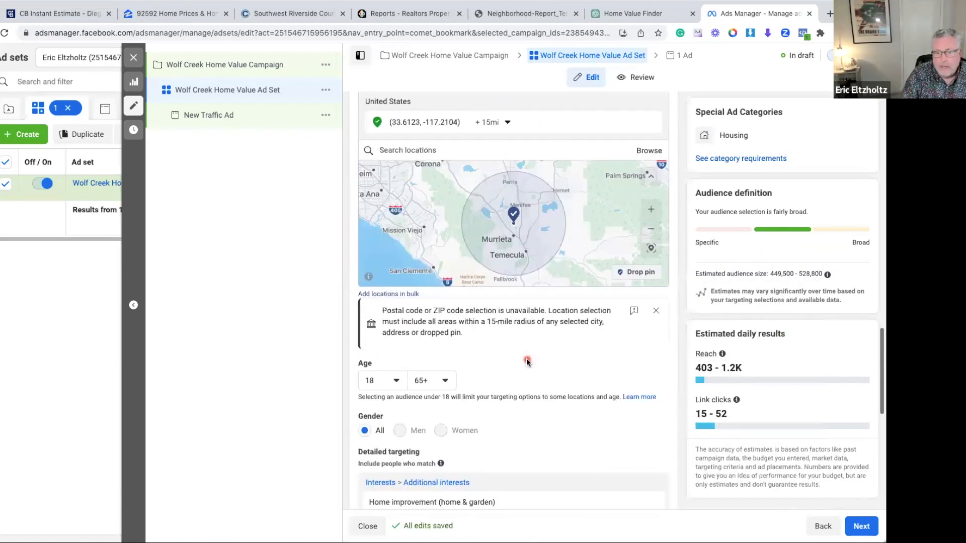
{"action": "scroll", "coordinate": [537, 407], "scroll_direction": "down", "scroll_amount": 5}
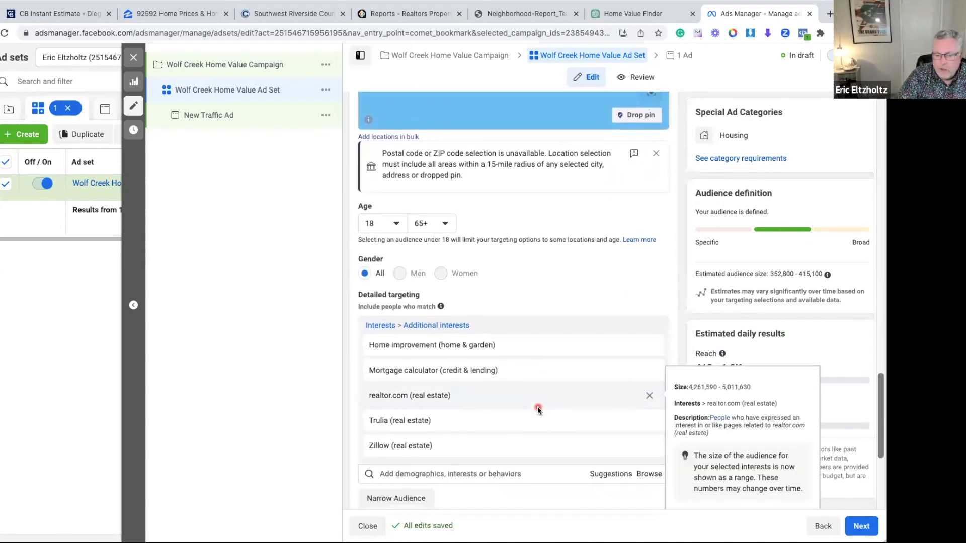
Switch the ad set's placements from Advantage+ to manual placements
{"action": "scroll", "coordinate": [518, 249], "scroll_direction": "down", "scroll_amount": 3}
{"action": "mouse_move", "coordinate": [429, 173]}
{"action": "mouse_move", "coordinate": [492, 304]}
{"action": "scroll", "coordinate": [508, 357], "scroll_direction": "down", "scroll_amount": 3}
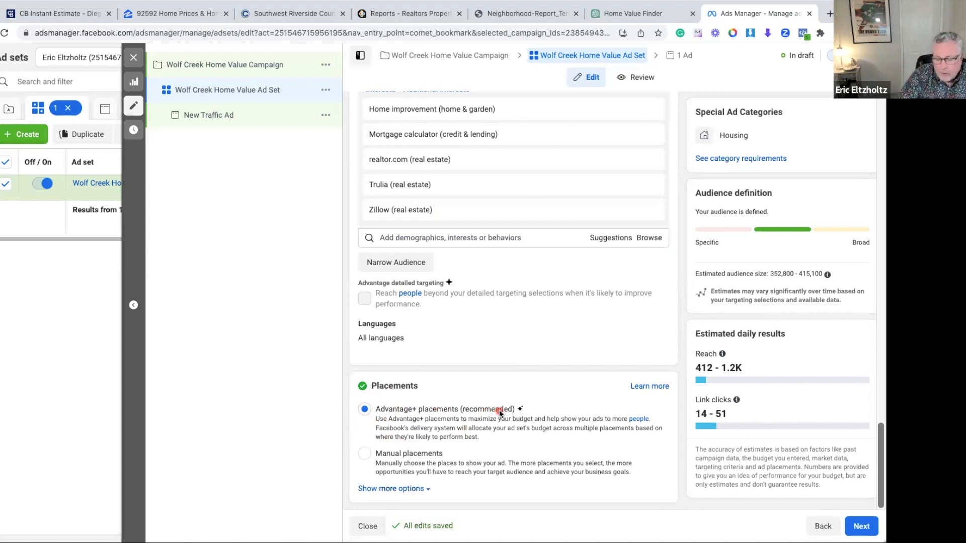
{"action": "left_click", "coordinate": [365, 453]}
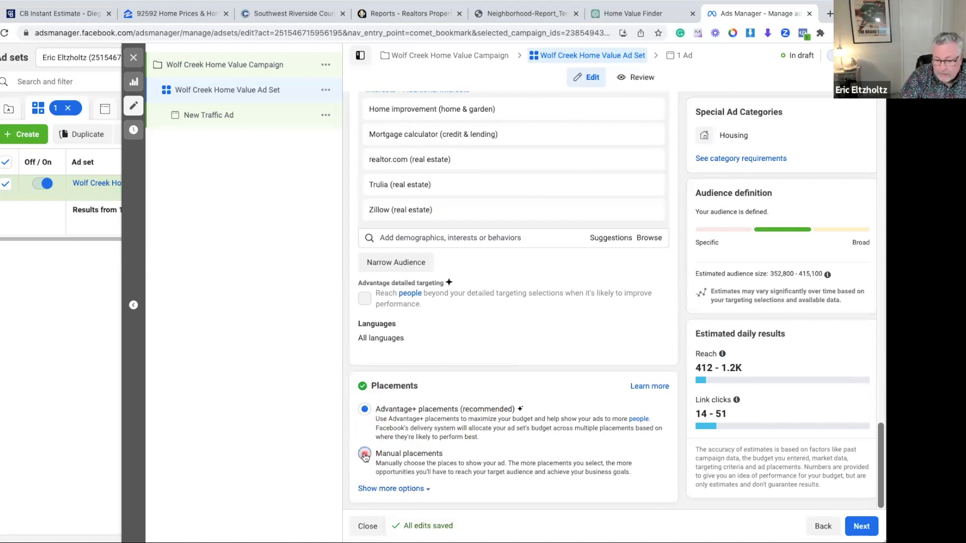
{"action": "scroll", "coordinate": [483, 437], "scroll_direction": "down", "scroll_amount": 3}
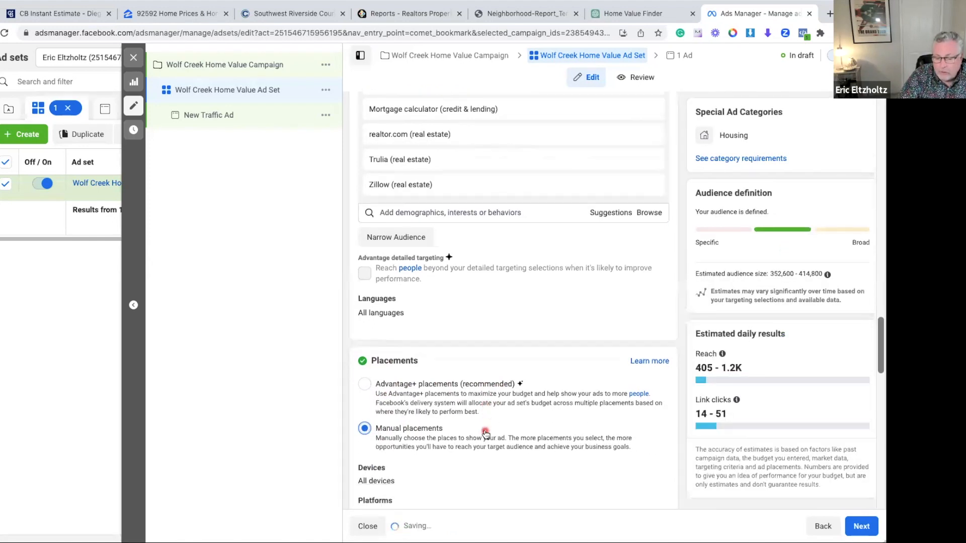
{"action": "scroll", "coordinate": [485, 435], "scroll_direction": "down", "scroll_amount": 2}
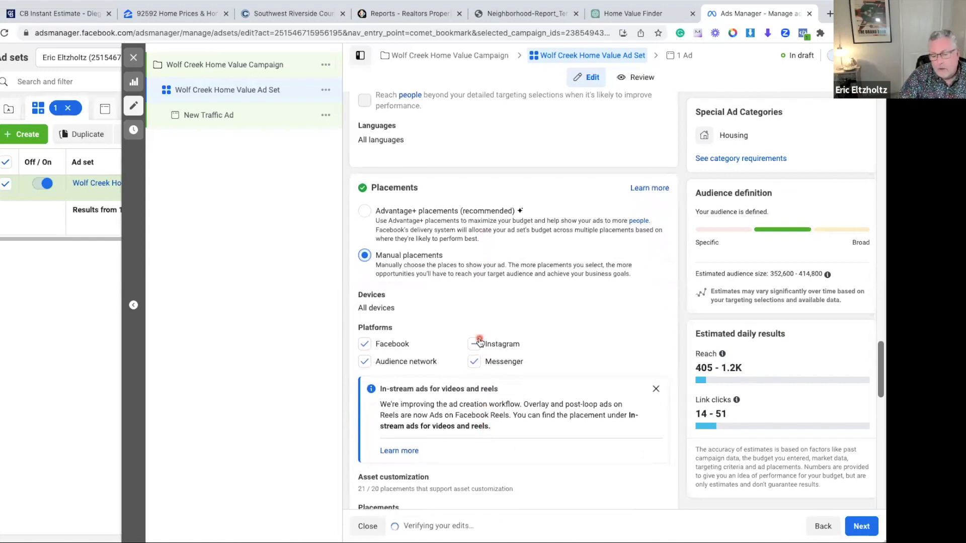
Exclude Audience Network from the placement platforms, leaving Facebook, Instagram and Messenger selected, and review the placement list
{"action": "scroll", "coordinate": [478, 340], "scroll_direction": "down", "scroll_amount": 1}
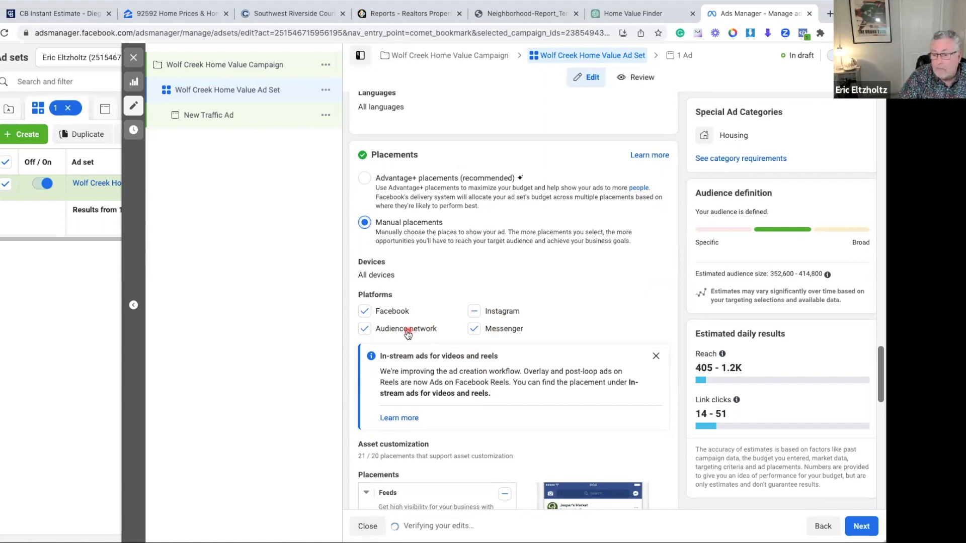
{"action": "left_click", "coordinate": [364, 329]}
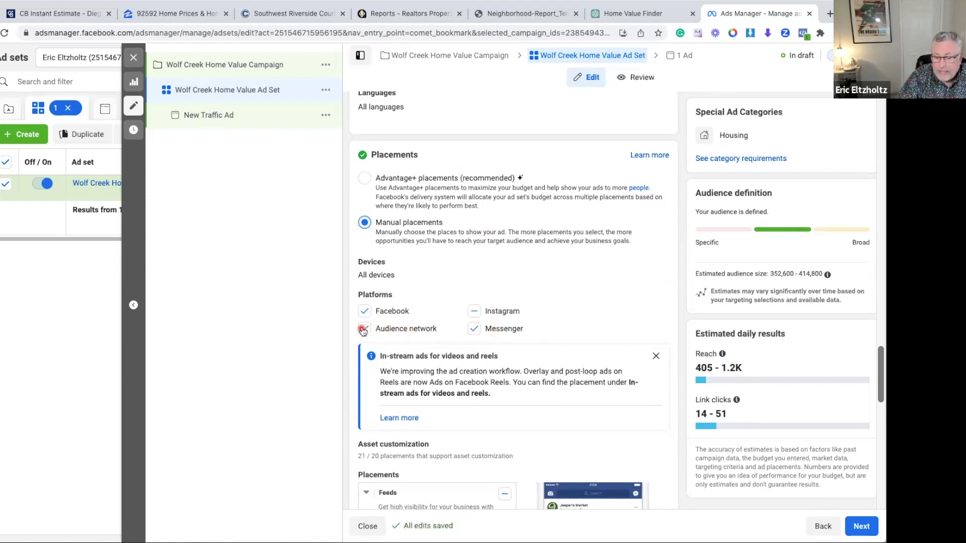
{"action": "left_click", "coordinate": [365, 330]}
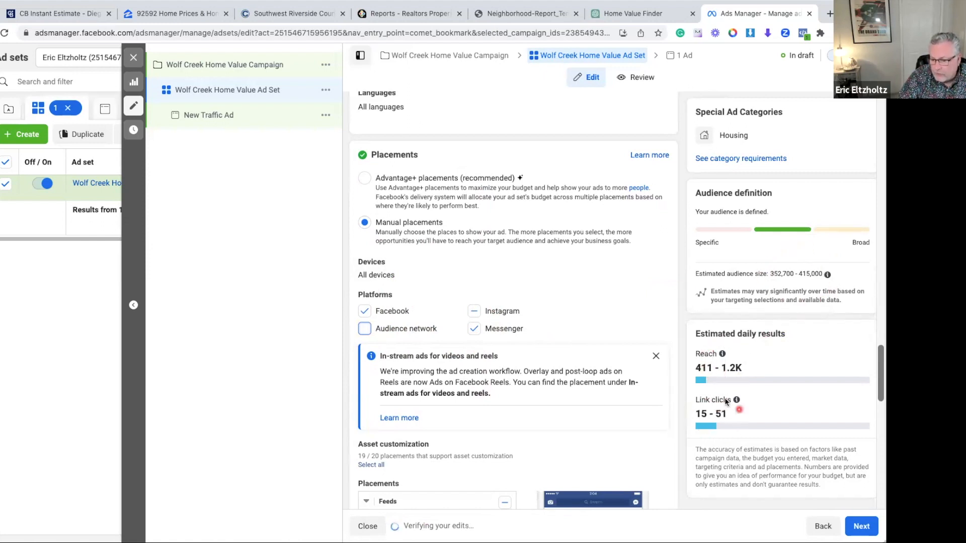
{"action": "left_click", "coordinate": [365, 329]}
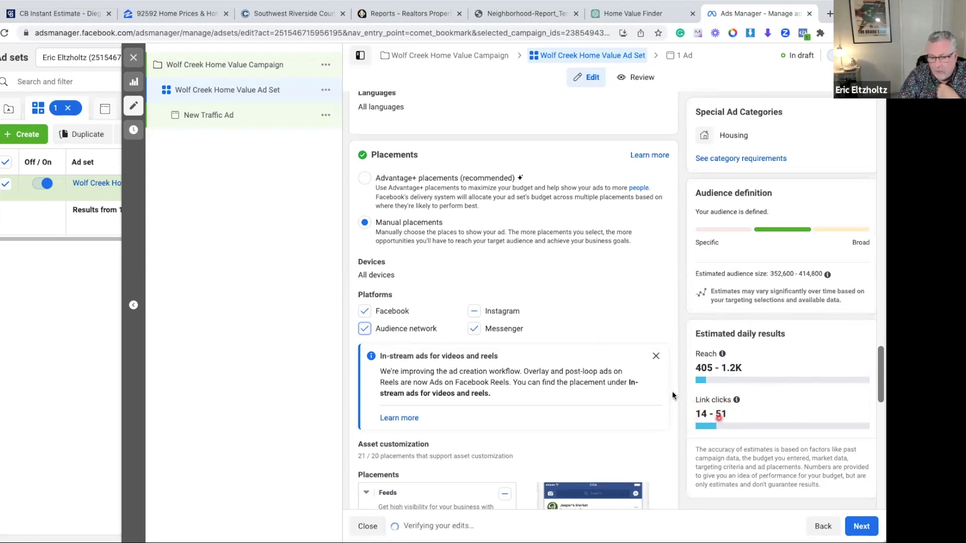
{"action": "left_click", "coordinate": [364, 330]}
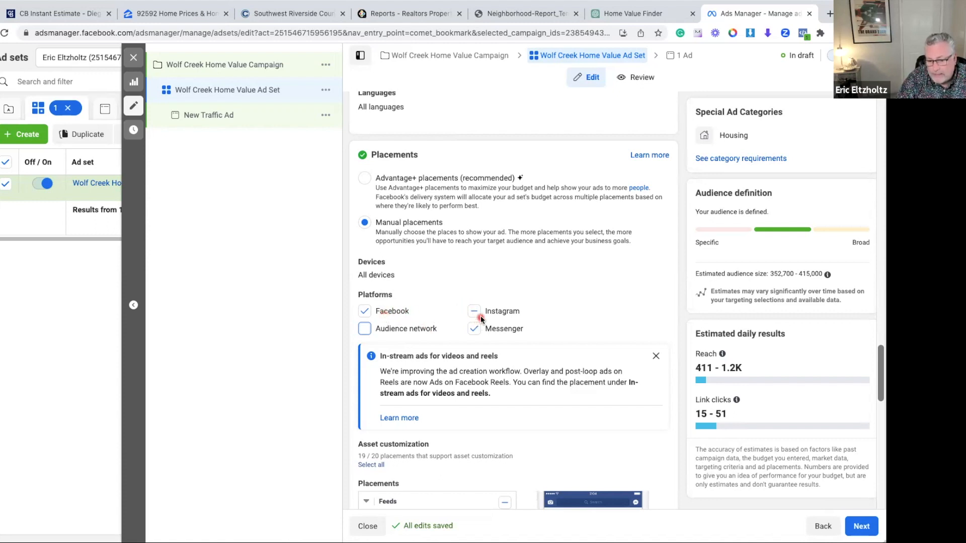
{"action": "scroll", "coordinate": [496, 336], "scroll_direction": "down", "scroll_amount": 3}
{"action": "scroll", "coordinate": [497, 338], "scroll_direction": "down", "scroll_amount": 2}
{"action": "scroll", "coordinate": [524, 321], "scroll_direction": "down", "scroll_amount": 10}
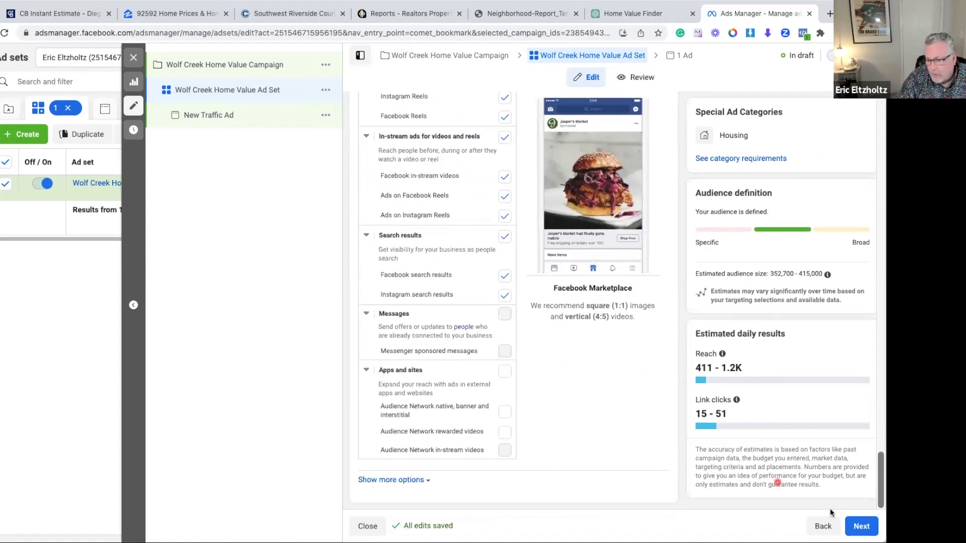
Continue to the ad level, rename the ad Wolf Creek Home Value Ad, and switch its Instagram account
{"action": "left_click", "coordinate": [860, 526]}
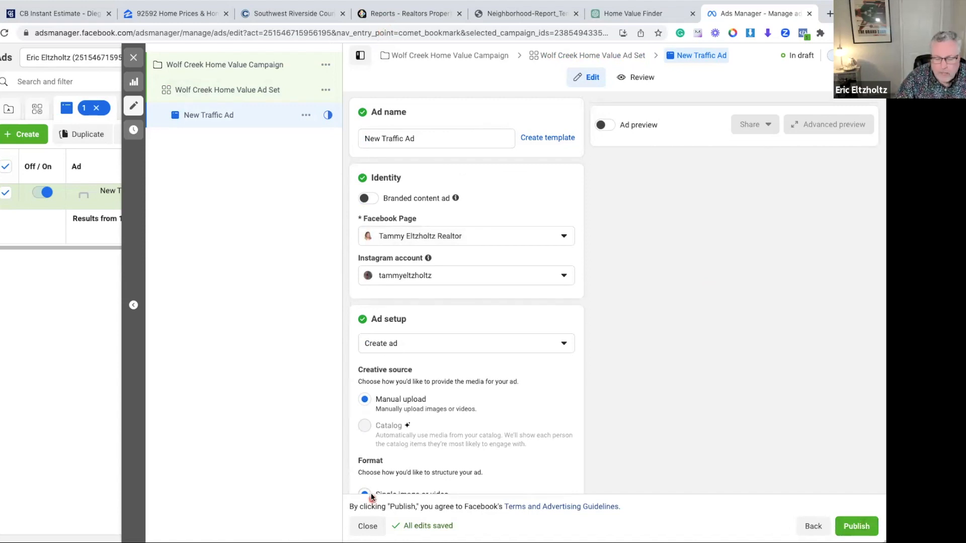
{"action": "left_click", "coordinate": [394, 139]}
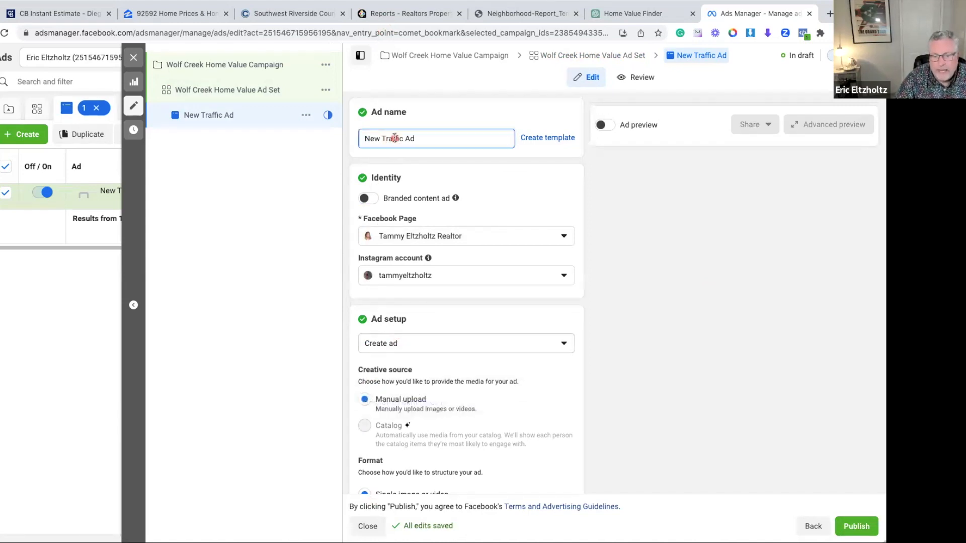
{"action": "left_click_drag", "start_coordinate": [403, 138], "coordinate": [341, 135]}
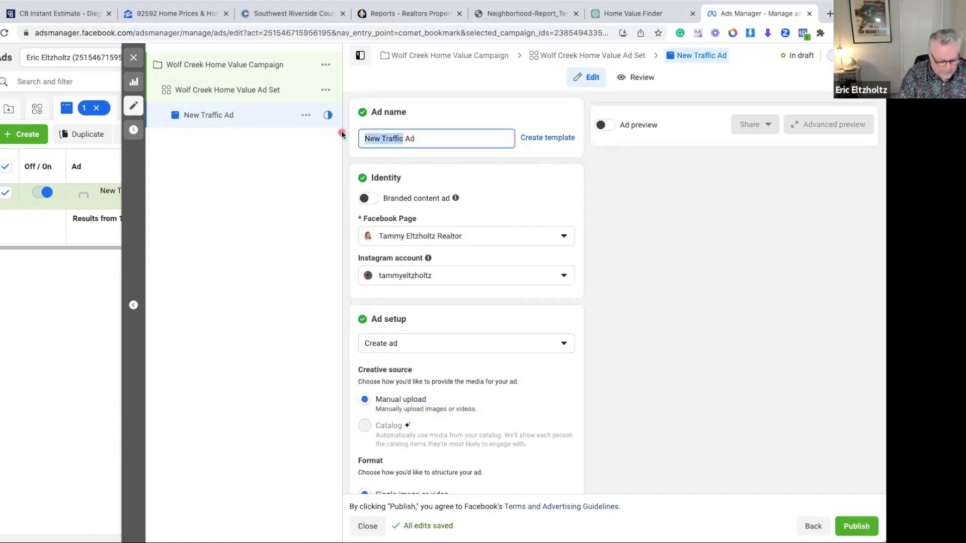
{"action": "type", "text": "Wol"}
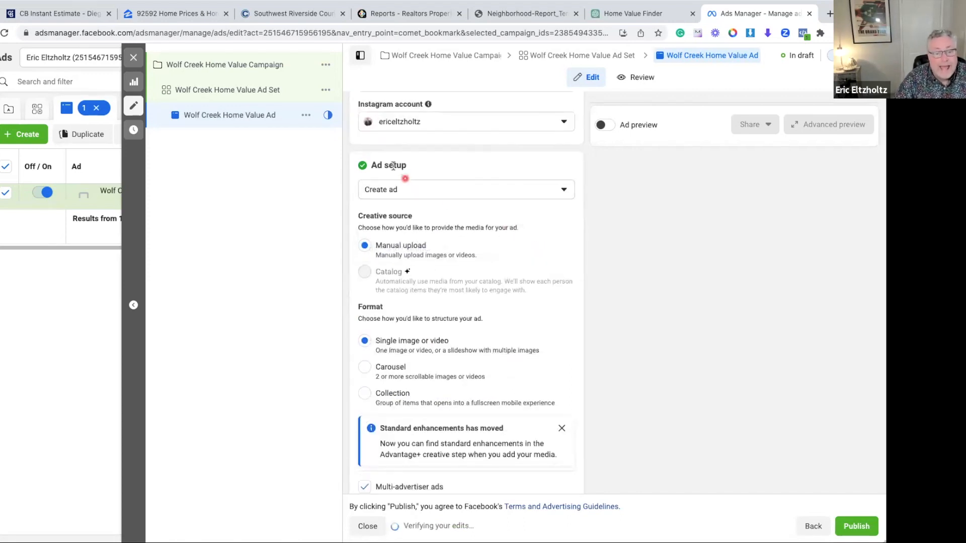
Upload the Temecula View image as the single-image ad's media and continue to the placement crops
{"action": "scroll", "coordinate": [452, 285], "scroll_direction": "down", "scroll_amount": 1}
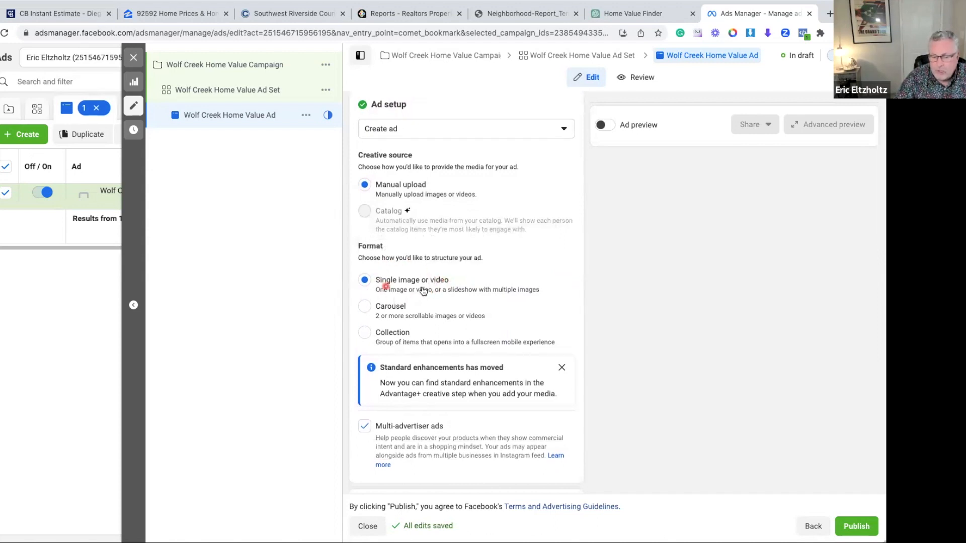
{"action": "scroll", "coordinate": [478, 283], "scroll_direction": "down", "scroll_amount": 1}
{"action": "scroll", "coordinate": [478, 283], "scroll_direction": "down", "scroll_amount": 1}
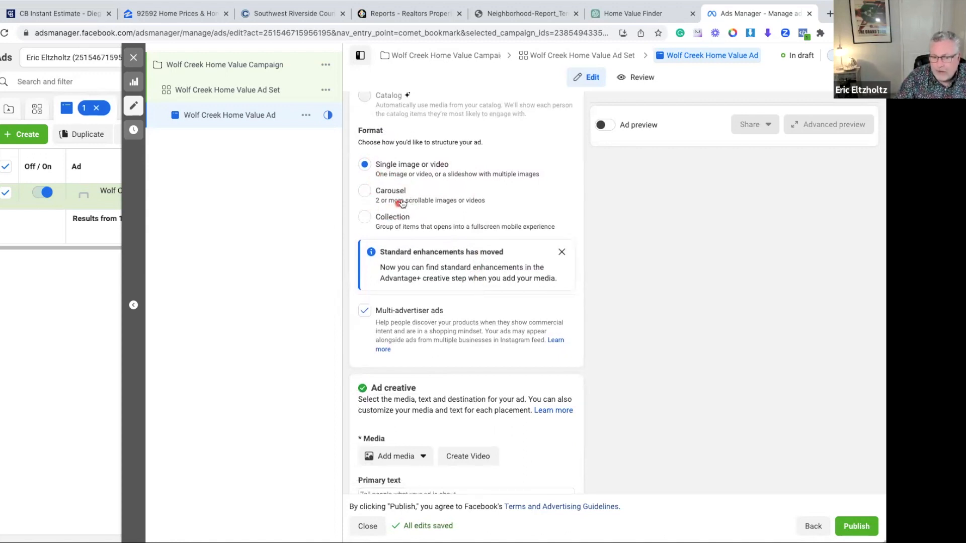
{"action": "scroll", "coordinate": [425, 210], "scroll_direction": "down", "scroll_amount": 1}
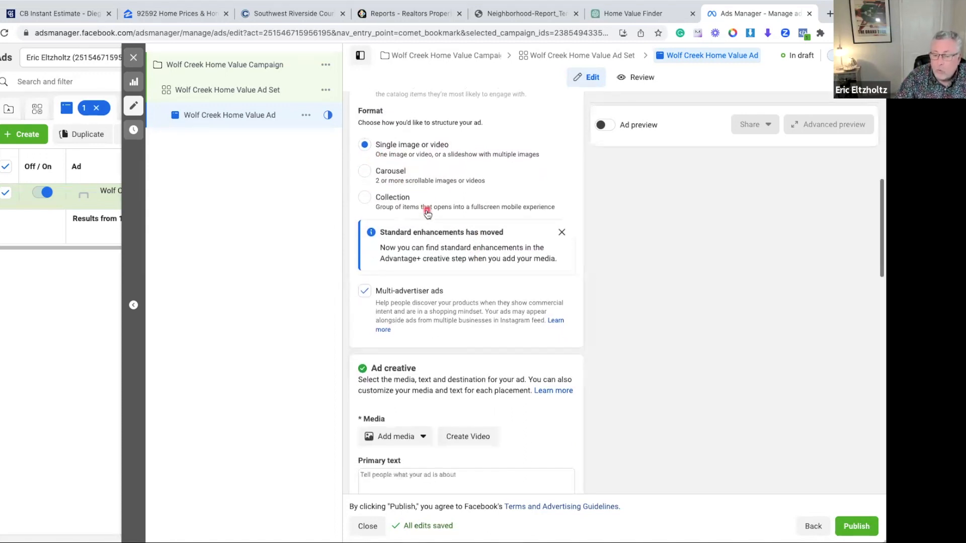
{"action": "scroll", "coordinate": [425, 210], "scroll_direction": "down", "scroll_amount": 2}
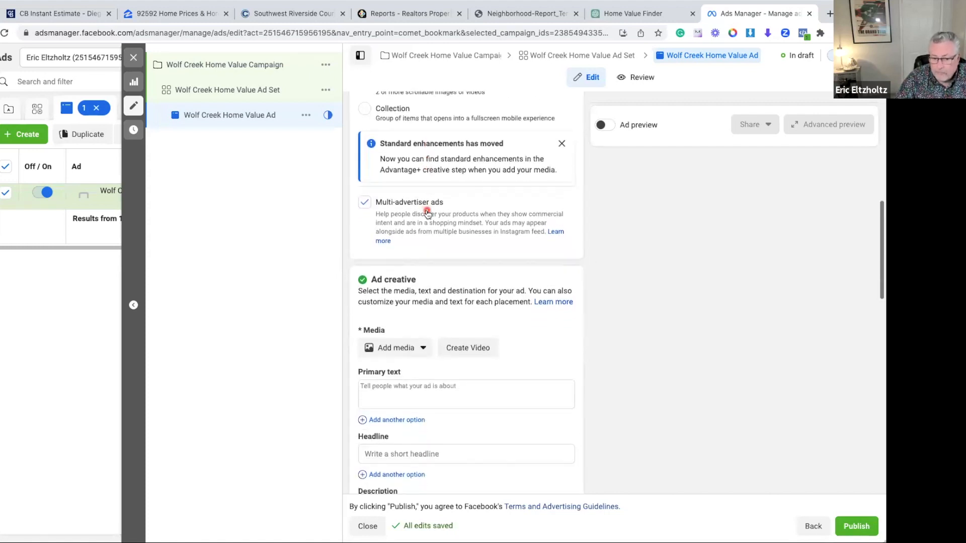
{"action": "scroll", "coordinate": [426, 209], "scroll_direction": "down", "scroll_amount": 2}
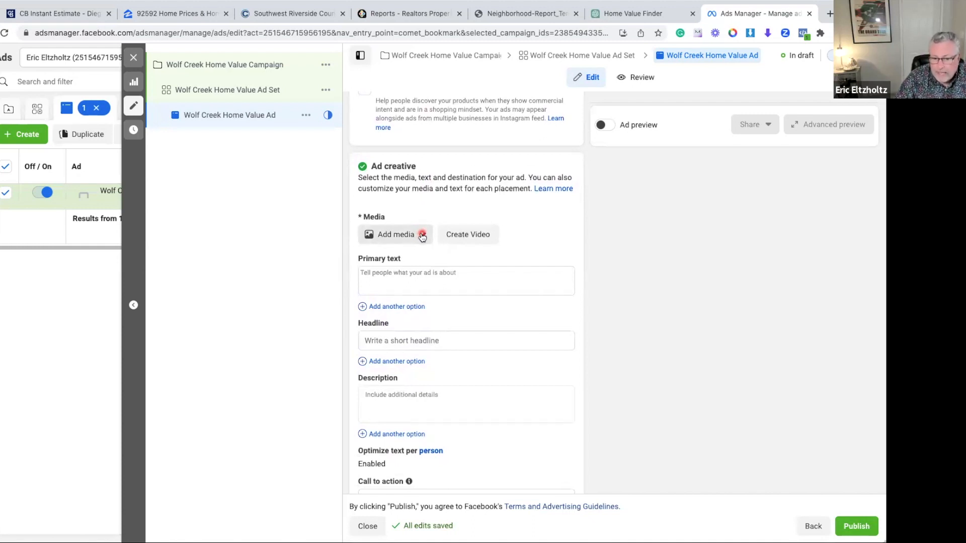
{"action": "left_click", "coordinate": [422, 235]}
{"action": "left_click", "coordinate": [393, 260]}
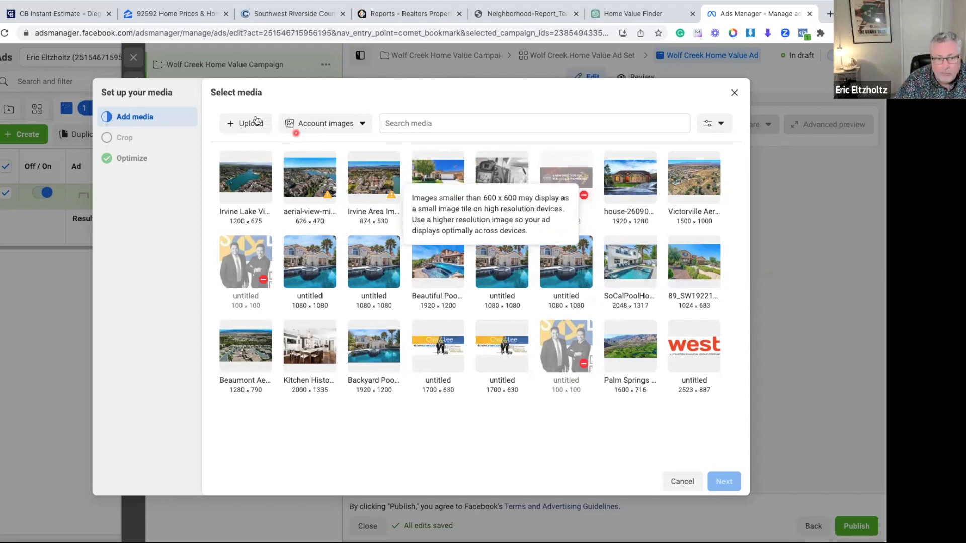
{"action": "left_click", "coordinate": [242, 123]}
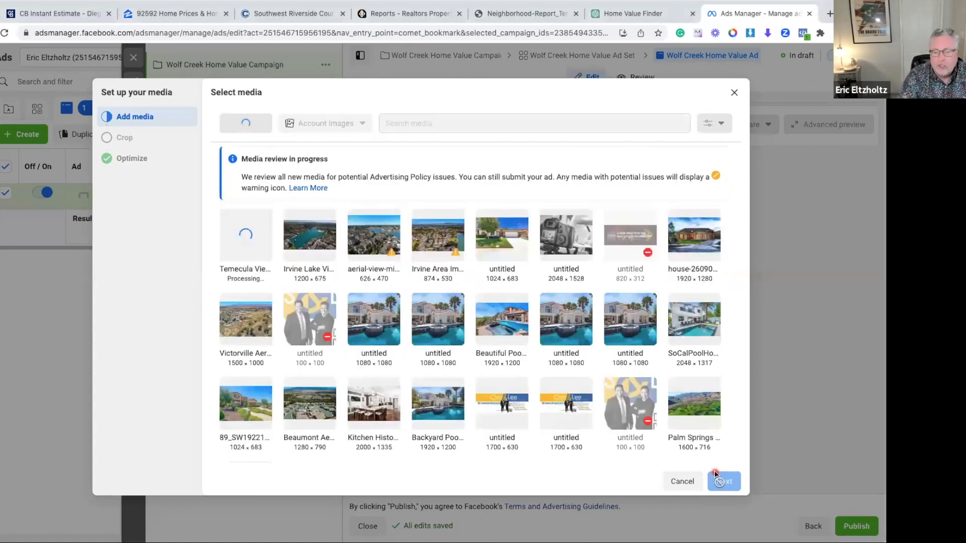
{"action": "left_click", "coordinate": [722, 482]}
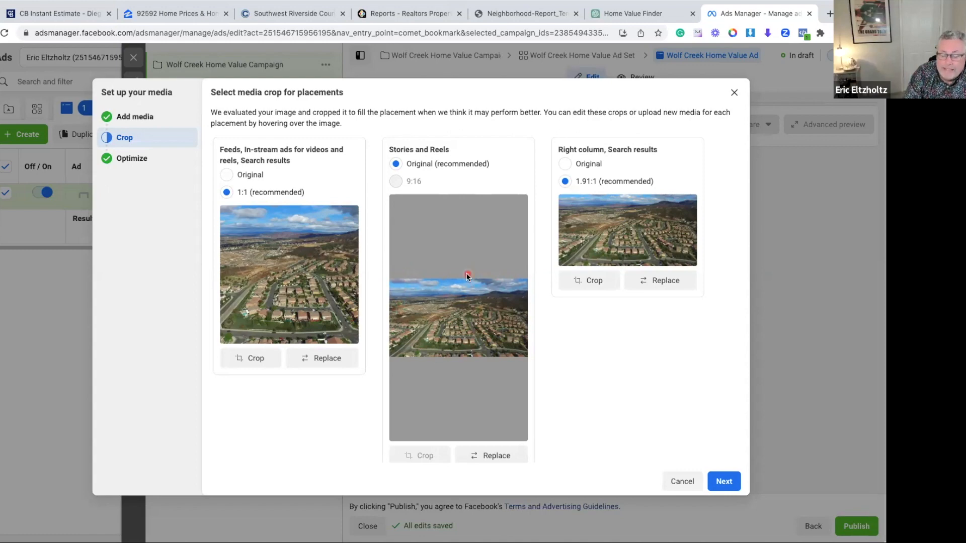
Replace the Stories and Reels media with the uploaded vertical 1080 × 1920 image "What's Your Wolf Creek Home Worth?"
{"action": "scroll", "coordinate": [463, 386], "scroll_direction": "down", "scroll_amount": 1}
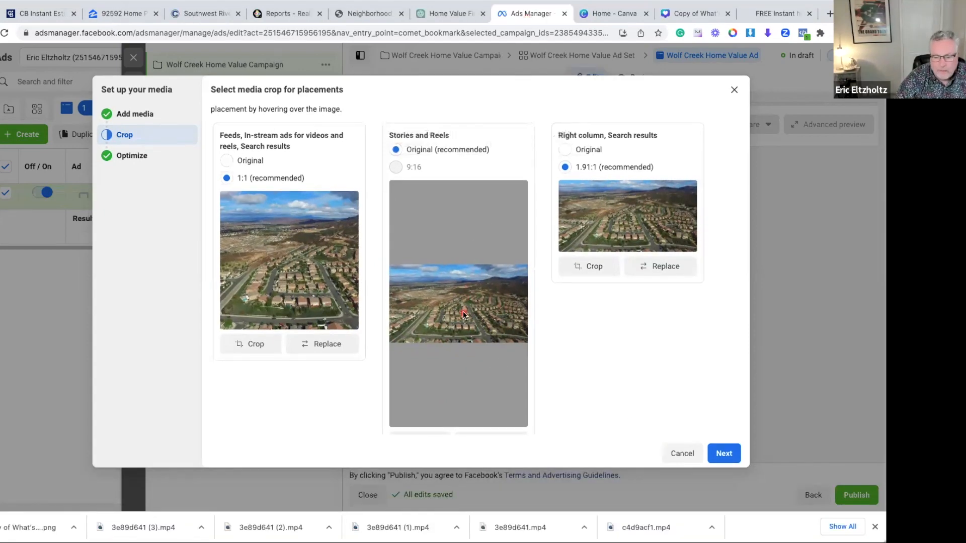
{"action": "scroll", "coordinate": [463, 311], "scroll_direction": "down", "scroll_amount": 2}
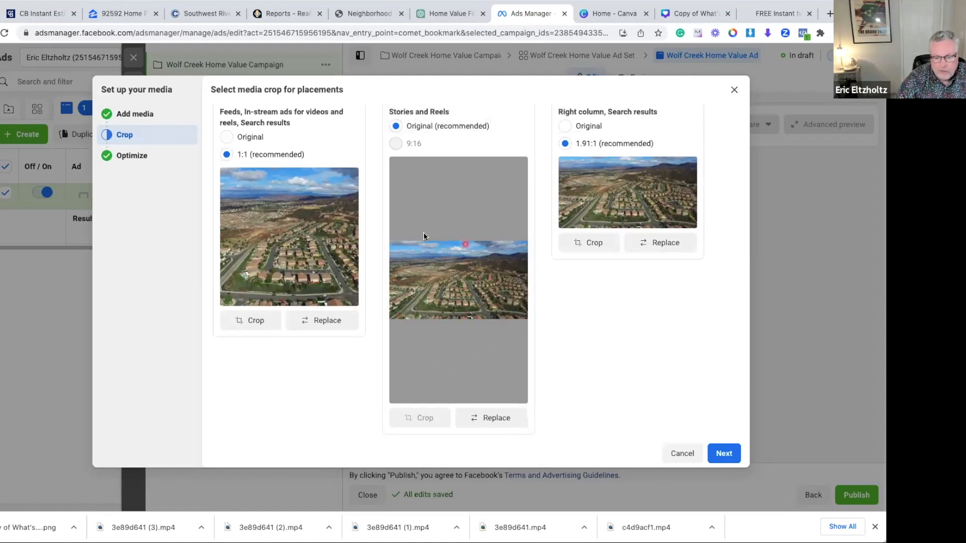
{"action": "left_click", "coordinate": [495, 418]}
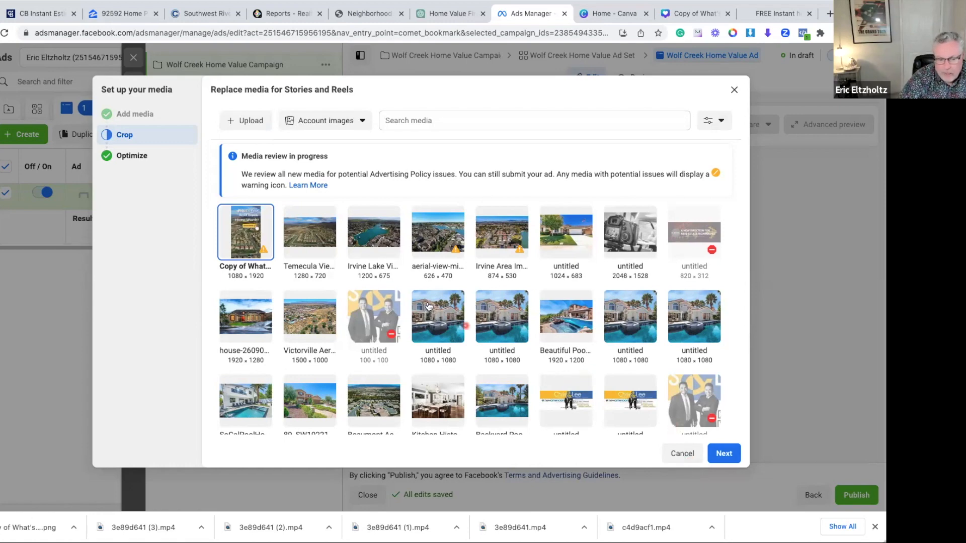
{"action": "left_click", "coordinate": [724, 455]}
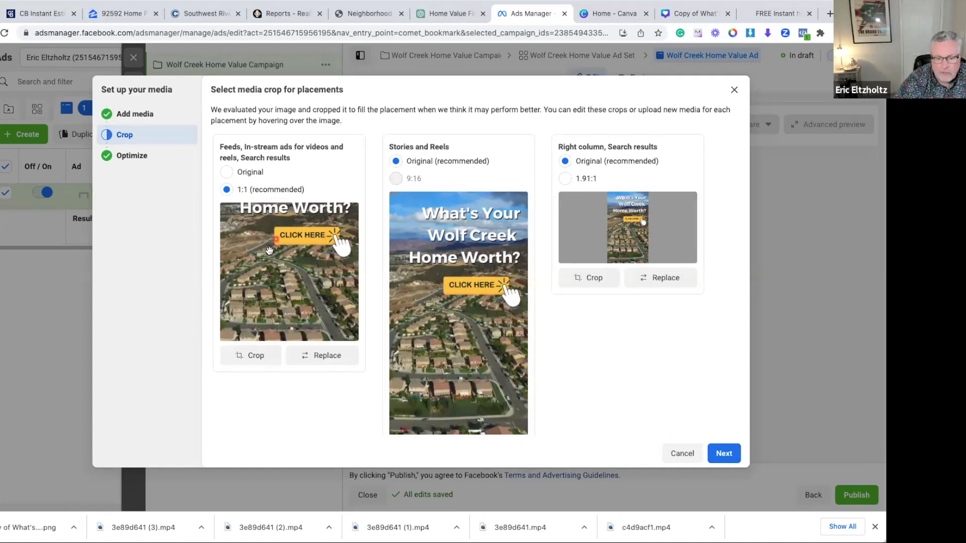
Replace the media for feeds, in-stream ads and search results with the Temecula View image, using the 1:1 crop
{"action": "left_click", "coordinate": [327, 356]}
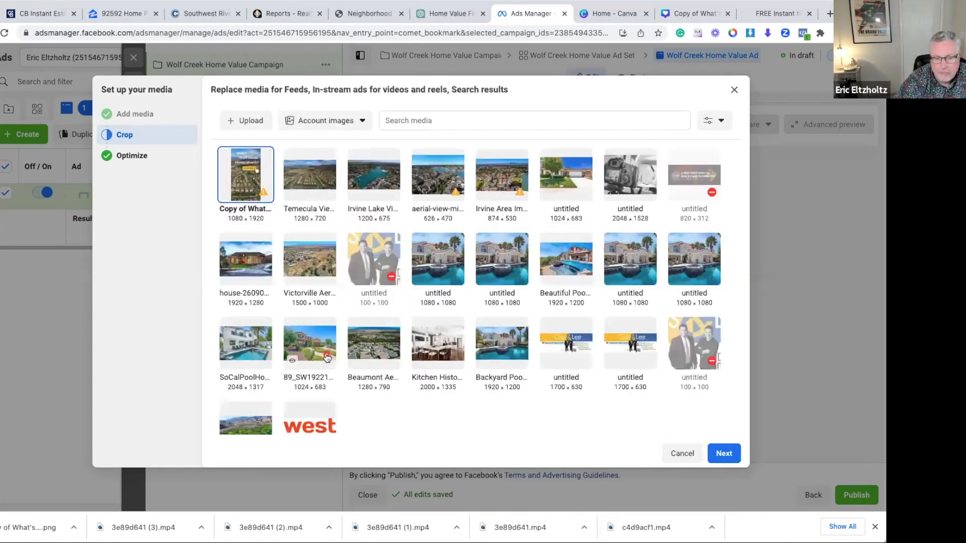
{"action": "left_click", "coordinate": [308, 177]}
{"action": "left_click", "coordinate": [712, 451]}
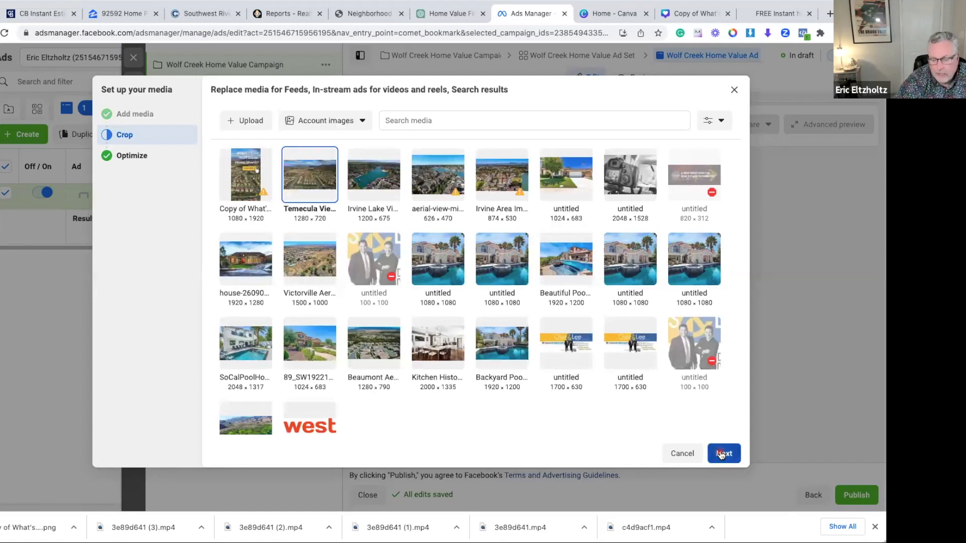
{"action": "left_click", "coordinate": [227, 257]}
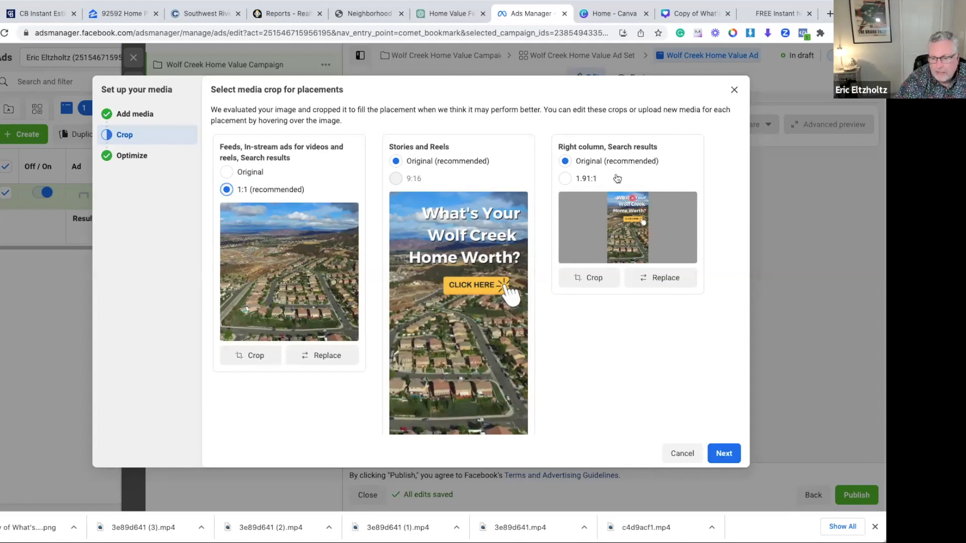
Replace the right column and search results media with the Temecula View image in the 1.91:1 crop and continue to the optimization settings
{"action": "left_click", "coordinate": [668, 281]}
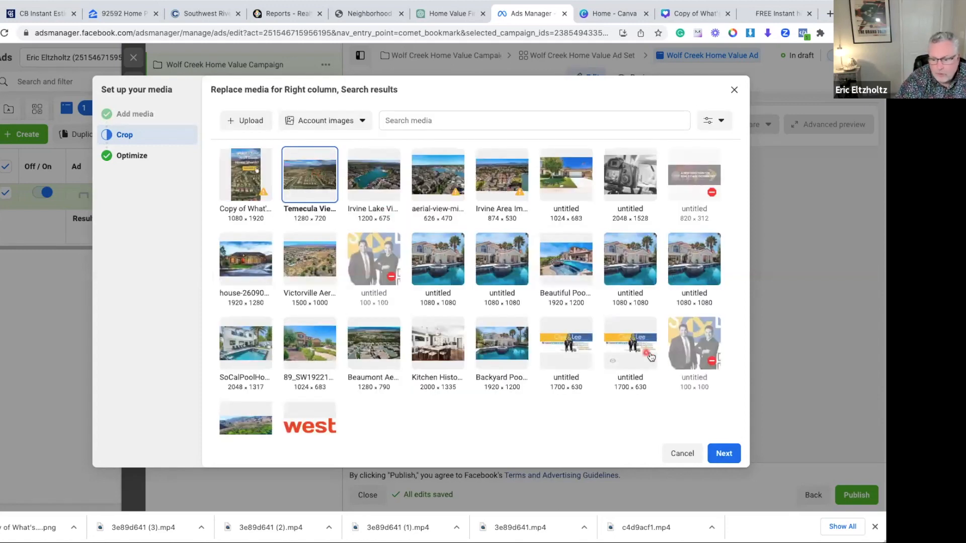
{"action": "left_click", "coordinate": [724, 456]}
{"action": "left_click", "coordinate": [566, 247]}
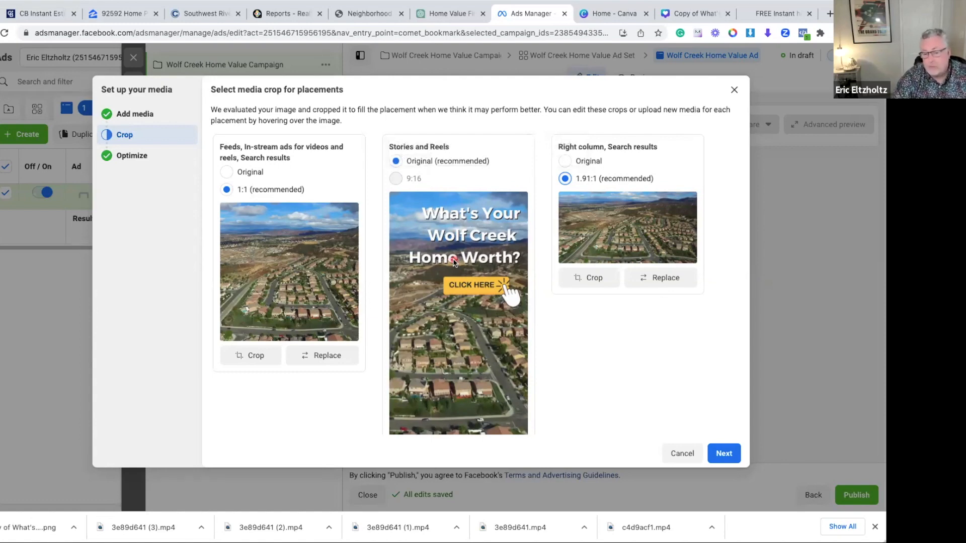
{"action": "left_click", "coordinate": [723, 454]}
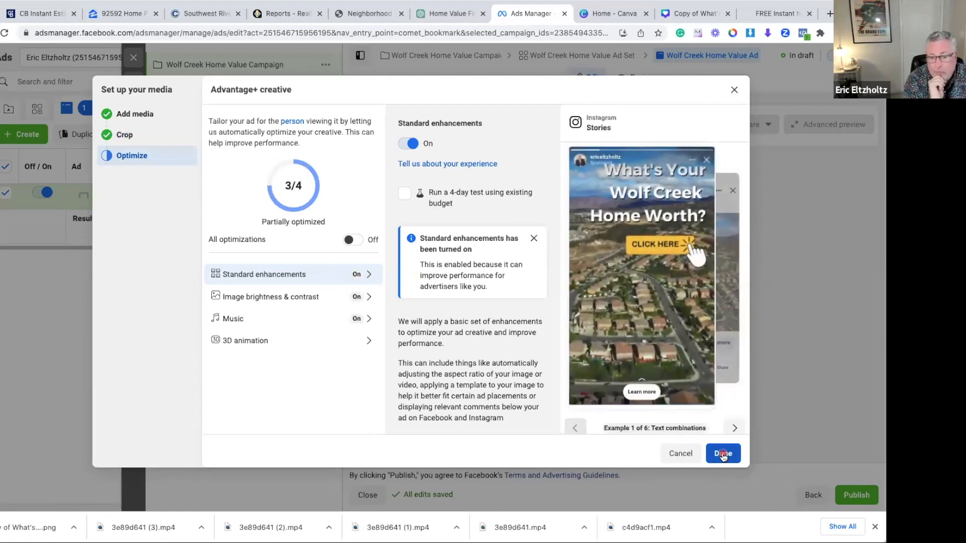
Turn on all Advantage+ creative optimizations, browse the text-combination and image-template examples, and finish the media setup
{"action": "left_click", "coordinate": [355, 240]}
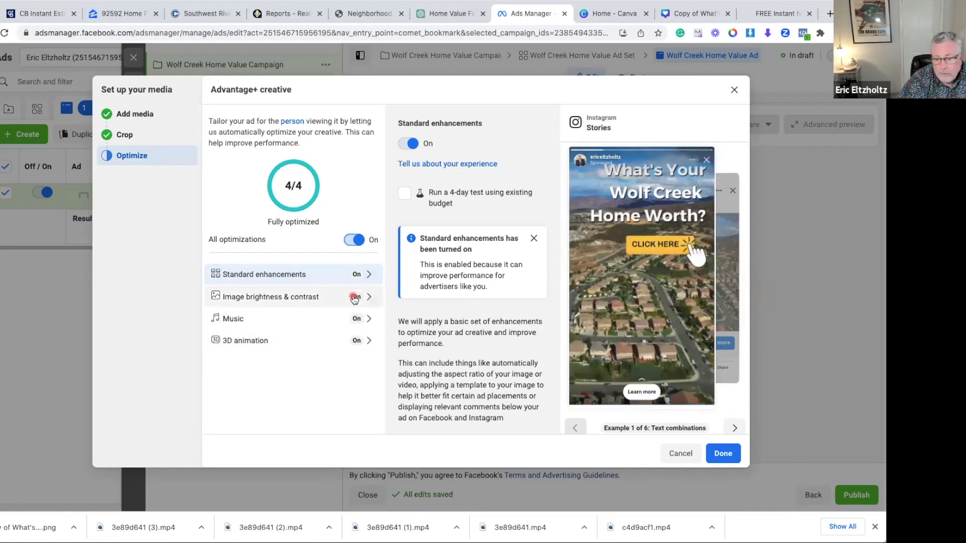
{"action": "left_click", "coordinate": [733, 429]}
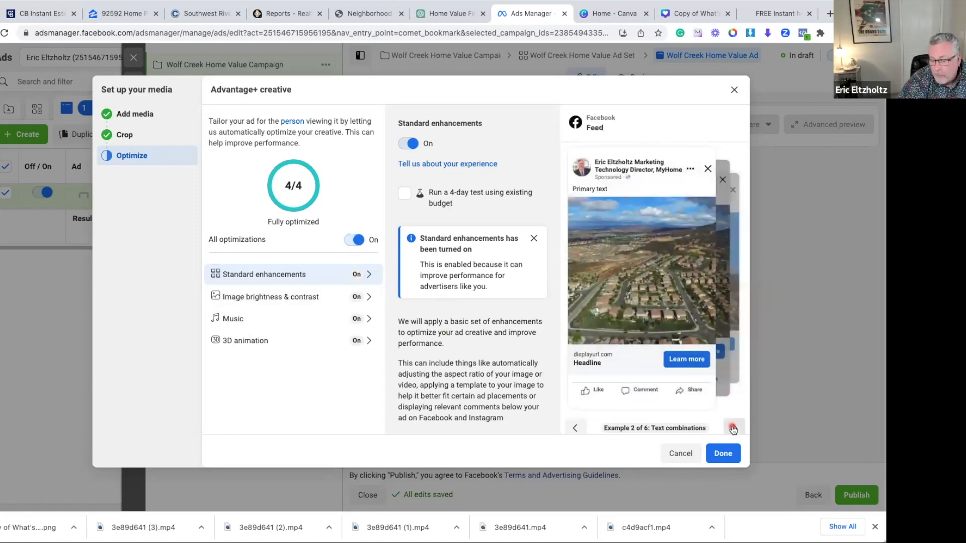
{"action": "left_click", "coordinate": [733, 428]}
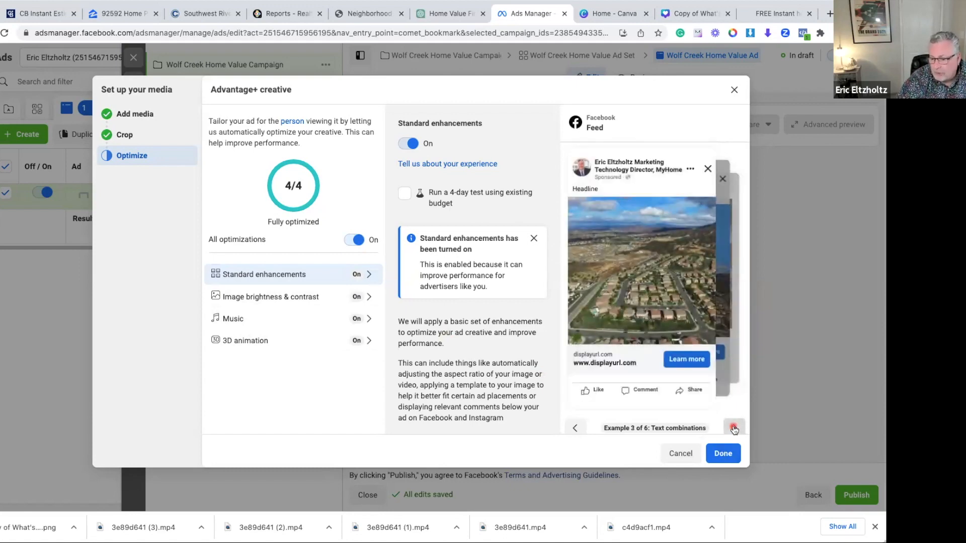
{"action": "left_click", "coordinate": [734, 428]}
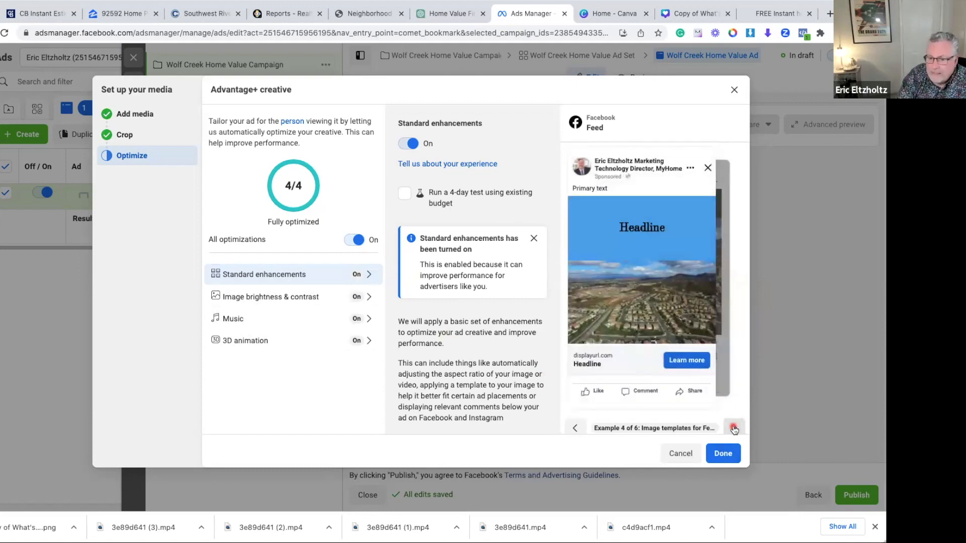
{"action": "left_click", "coordinate": [723, 455]}
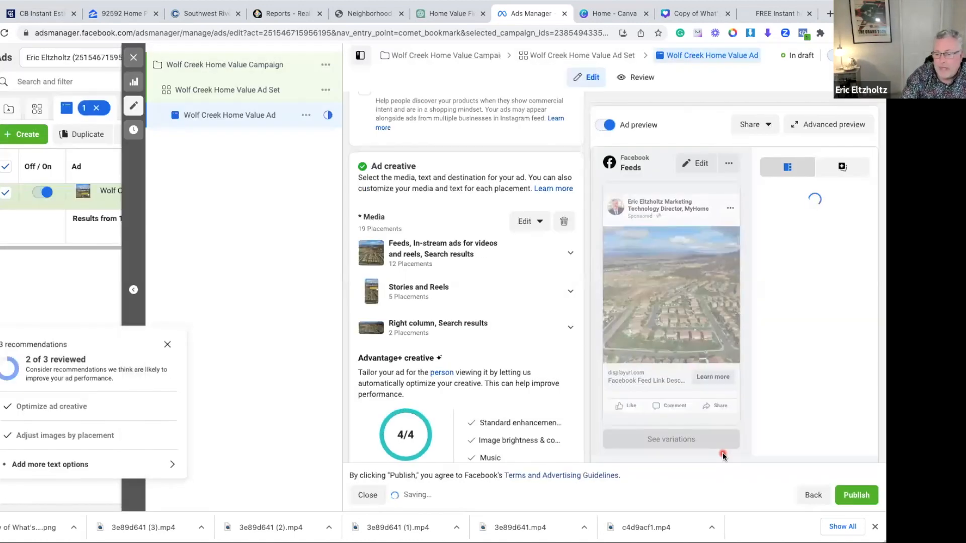
Paste the headline "Discover the True Value of Your Wolf Creek Home!" with its emojis into the ad creative
{"action": "left_click", "coordinate": [520, 352]}
{"action": "scroll", "coordinate": [518, 352], "scroll_direction": "down", "scroll_amount": 3}
{"action": "left_click", "coordinate": [372, 295]}
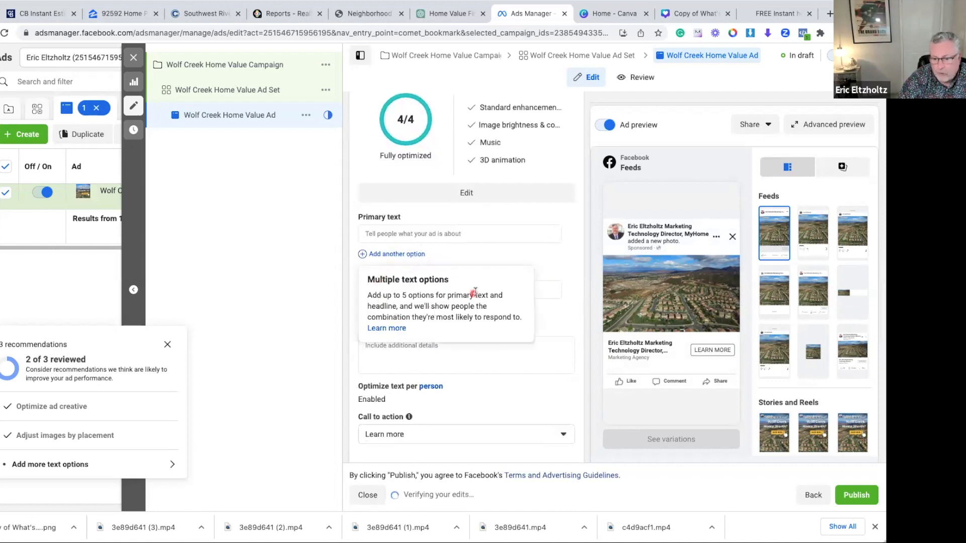
{"action": "left_click", "coordinate": [515, 171]}
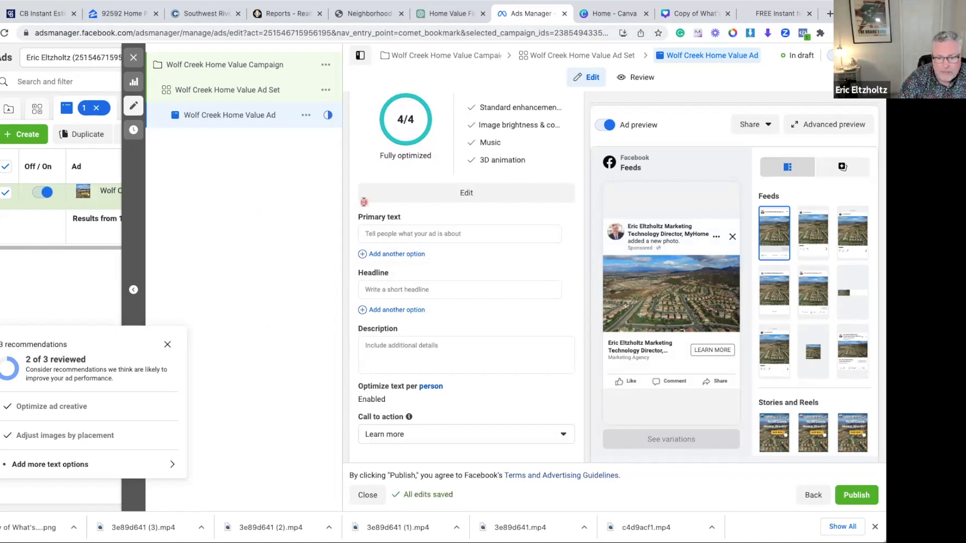
{"action": "left_click", "coordinate": [391, 290]}
{"action": "type", "text": "🏡🔑 Discover the True Value of Your Wolf Creek Home! 📈💰"}
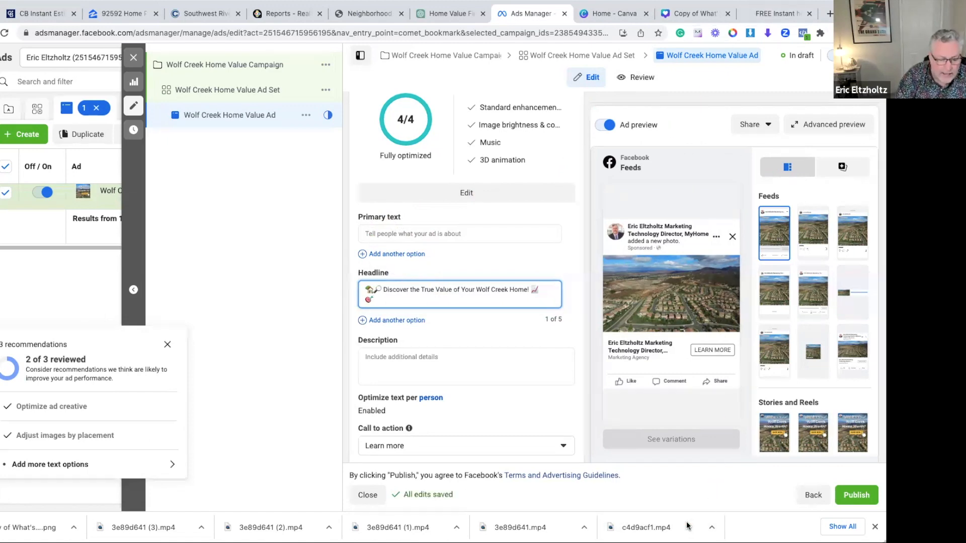
Fill the primary text with the copied paragraph starting "Did you know? Homes listed with Wolf Creek have seen a 5.7% increase"
{"action": "key", "text": "super+Tab"}
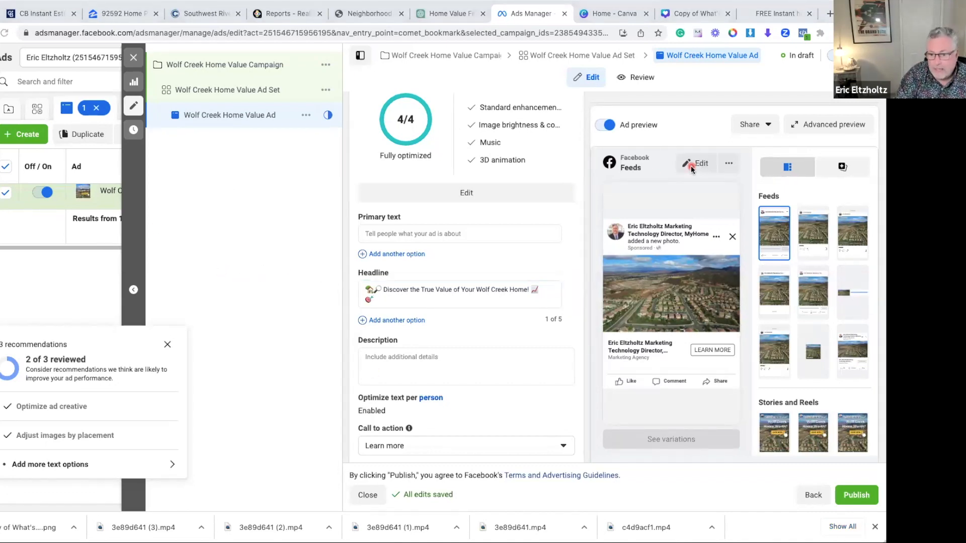
{"action": "left_click", "coordinate": [689, 169]}
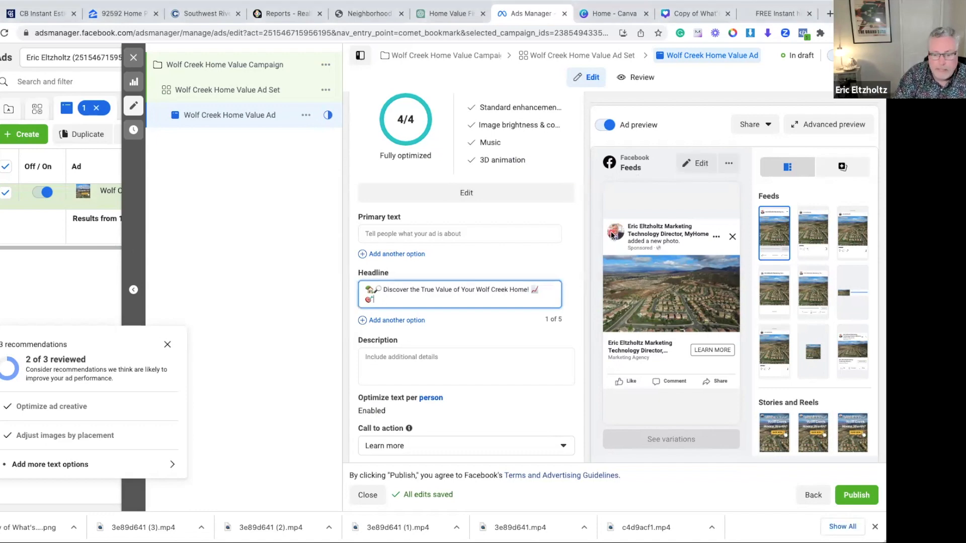
{"action": "left_click", "coordinate": [369, 233]}
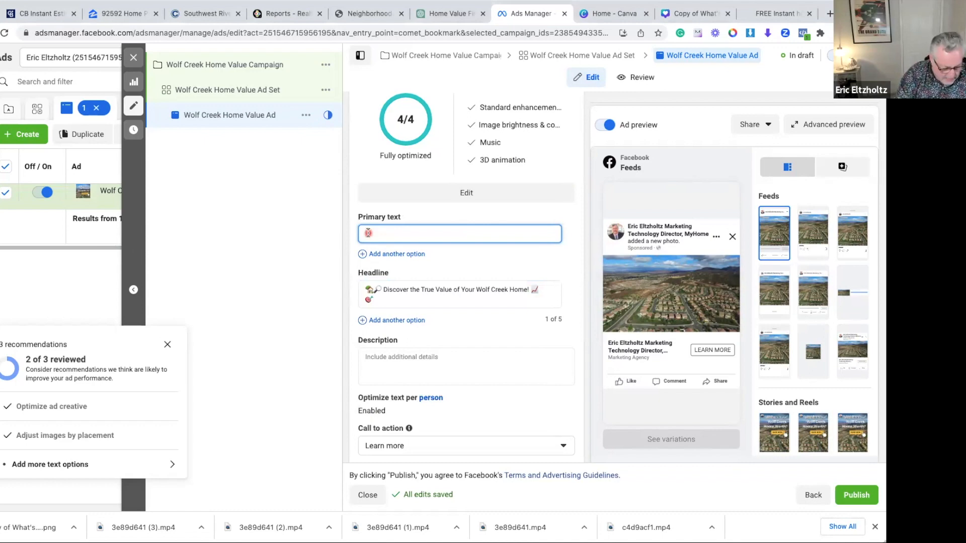
{"action": "type", "text": "Did you know? Homes listed with Wolf Creek have seen an astounding 5.7% increase in their listing prices in the last 30 days! Not only that, but these homes have been going into escrow in around just 13 days!"}
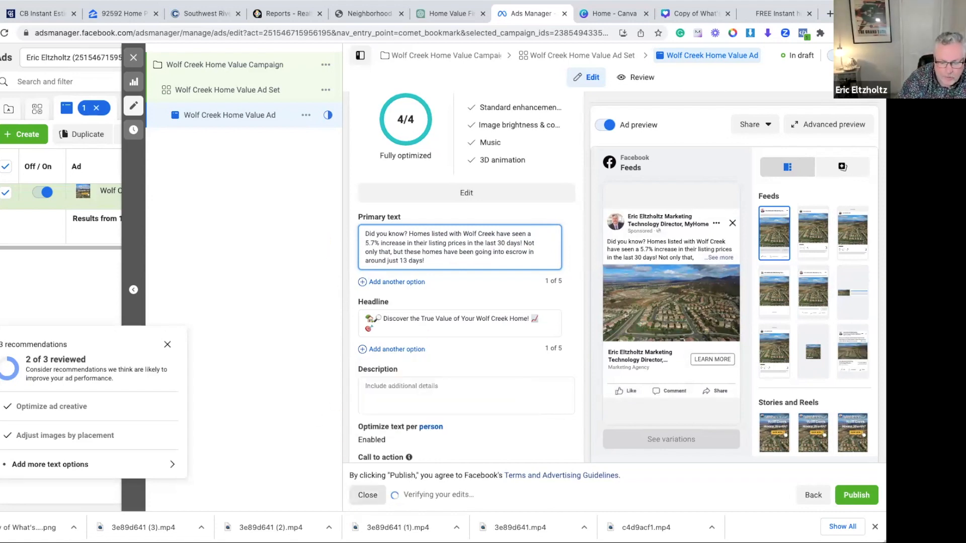
Paste the description starting "Put our expert knowledge and market data to work for you" and replace its closing "Visit" with "Click Above"
{"action": "left_click", "coordinate": [180, 356]}
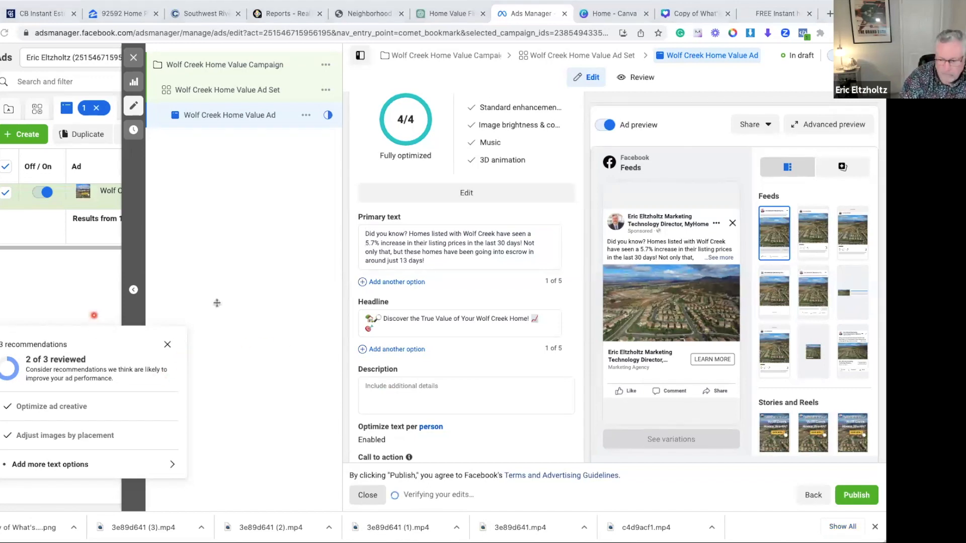
{"action": "left_click", "coordinate": [485, 373]}
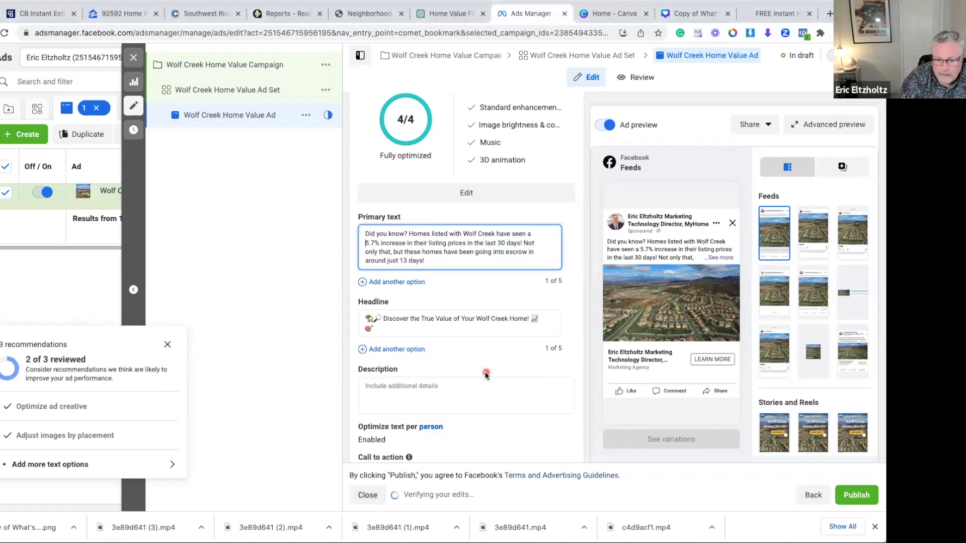
{"action": "left_click", "coordinate": [430, 391]}
{"action": "type", "text": "Put our expert knowledge and market data to work for you. Click below to unlock your home's potential and discover its true value. 🔑💎 Don't just guess, find out what your Wolf Creek Home is truly worth! Take the first step 👇👇👇 Visit"}
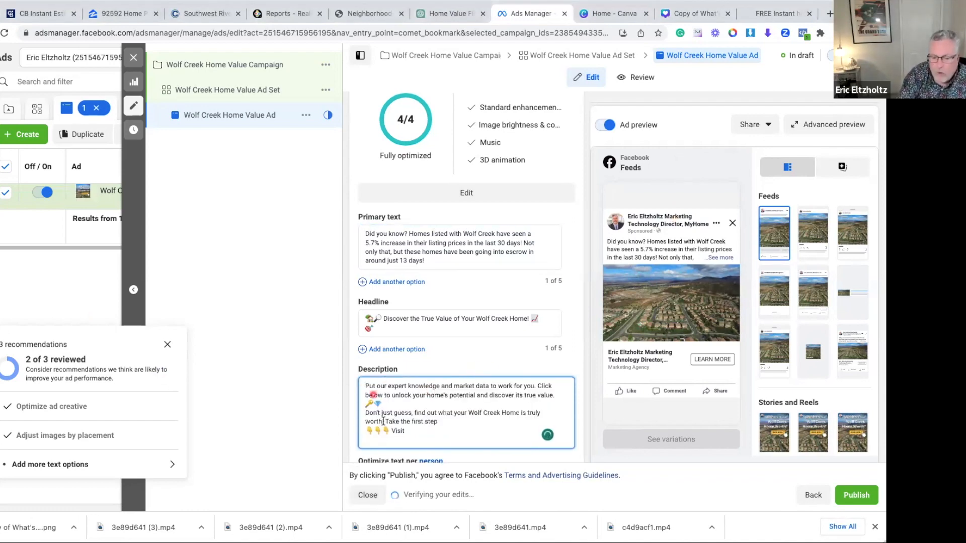
{"action": "key", "text": "BackSpace"}
{"action": "key", "text": "BackSpace"}
{"action": "key", "text": "BackSpace"}
{"action": "key", "text": "BackSpace"}
{"action": "key", "text": "BackSpace"}
{"action": "type", "text": "Click Above"}
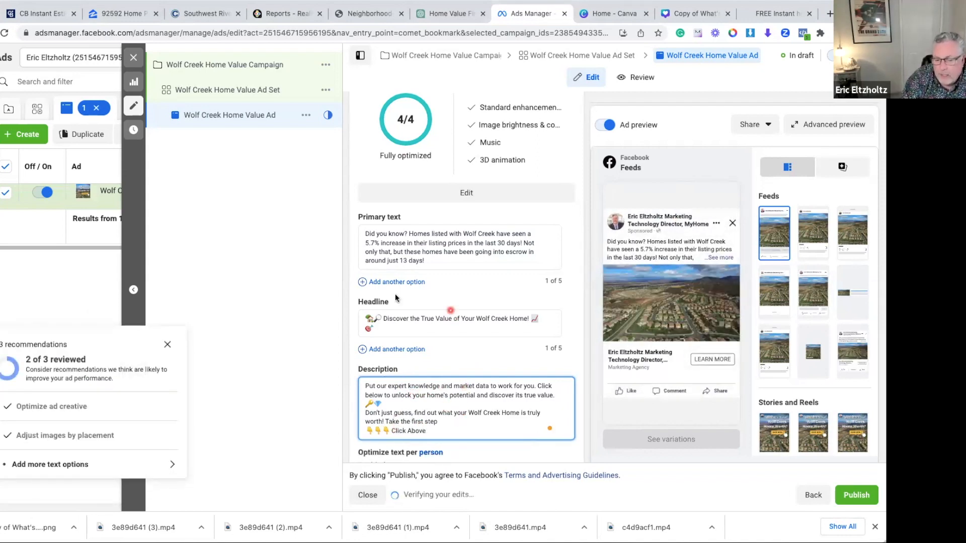
Review the available call-to-action options for the ad and keep Learn more selected
{"action": "scroll", "coordinate": [452, 342], "scroll_direction": "down", "scroll_amount": 4}
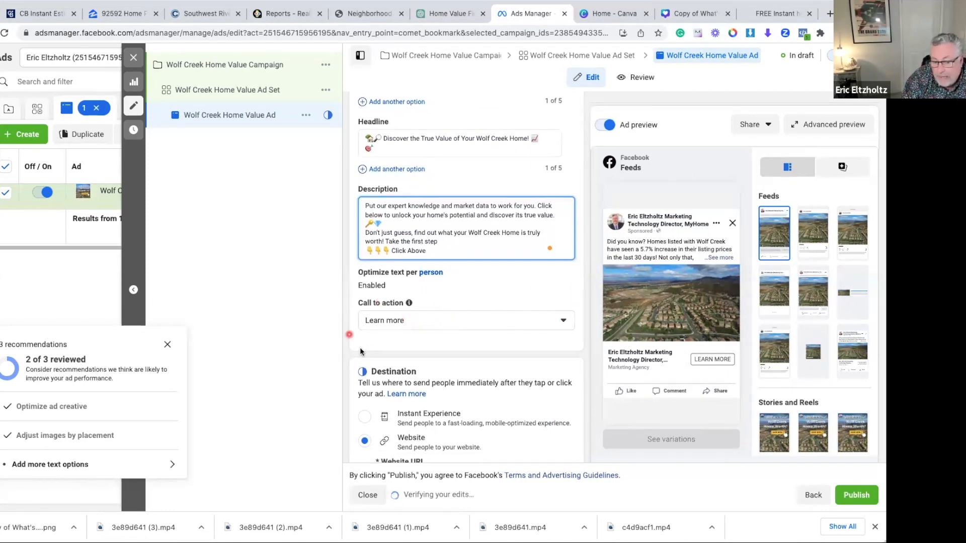
{"action": "left_click", "coordinate": [563, 320]}
{"action": "scroll", "coordinate": [453, 382], "scroll_direction": "up", "scroll_amount": 5}
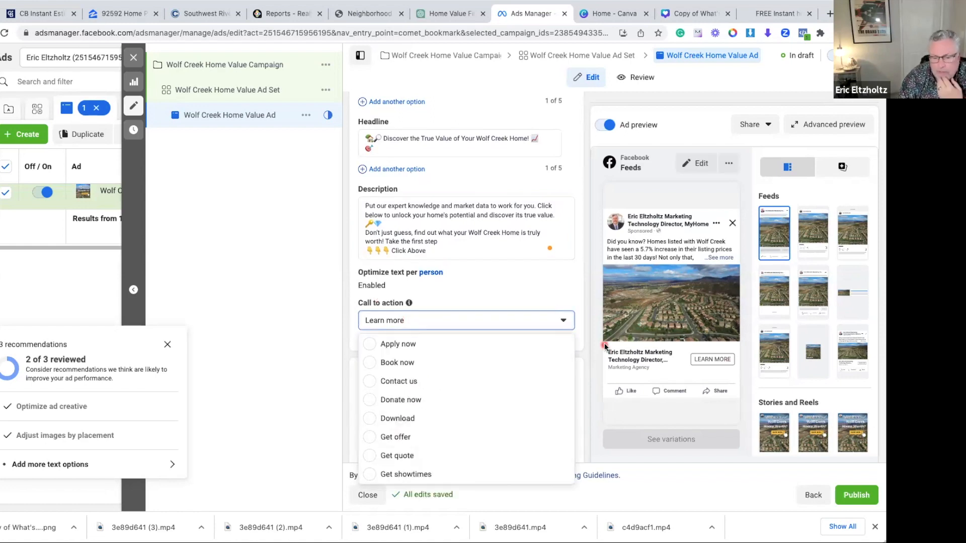
{"action": "scroll", "coordinate": [469, 280], "scroll_direction": "down", "scroll_amount": 2}
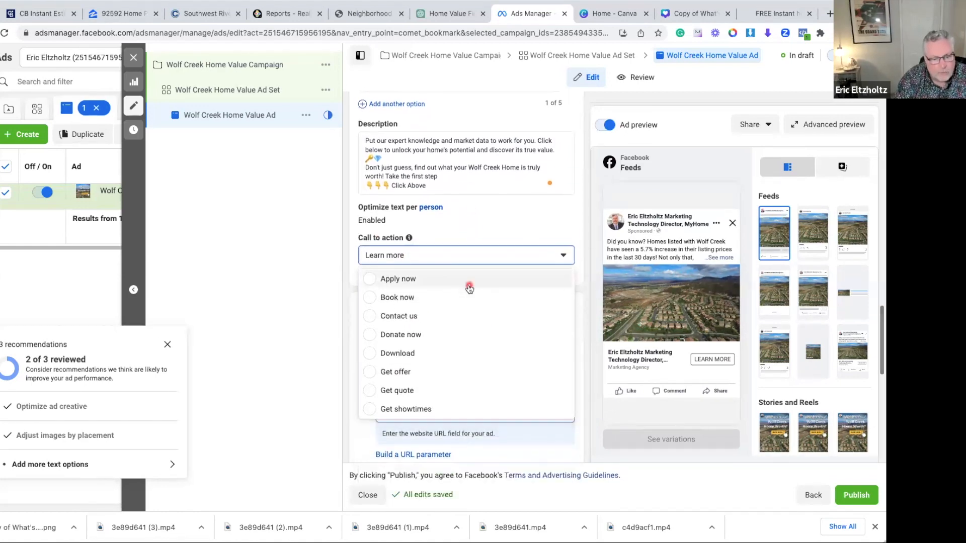
{"action": "left_click", "coordinate": [413, 259]}
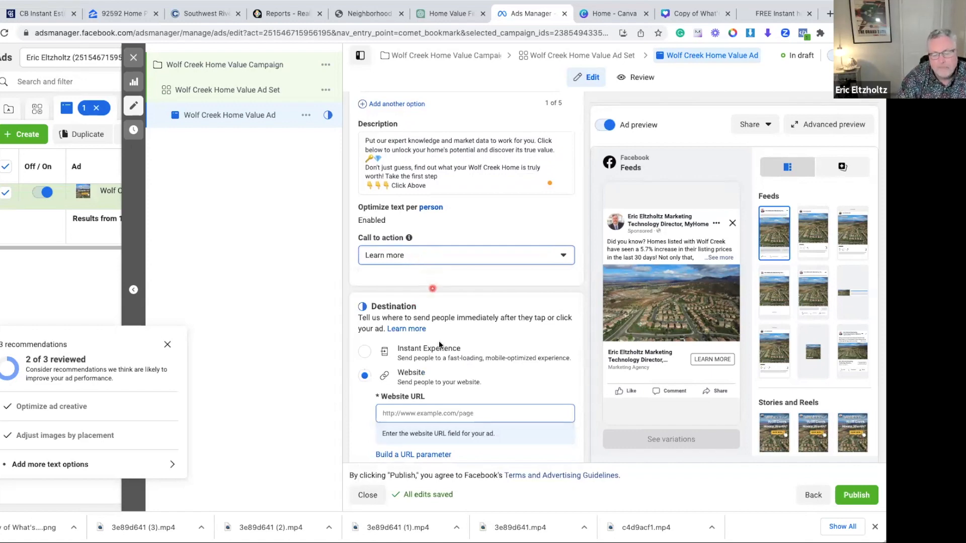
Check the ad's website destination setting, switch to the CB Instant Estimate page and select its web address
{"action": "scroll", "coordinate": [440, 345], "scroll_direction": "down", "scroll_amount": 2}
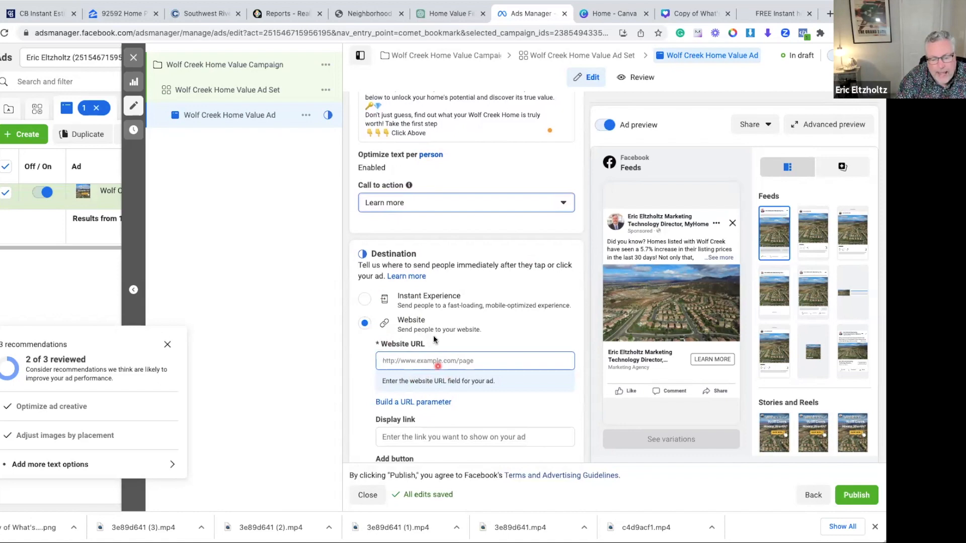
{"action": "left_click", "coordinate": [63, 17]}
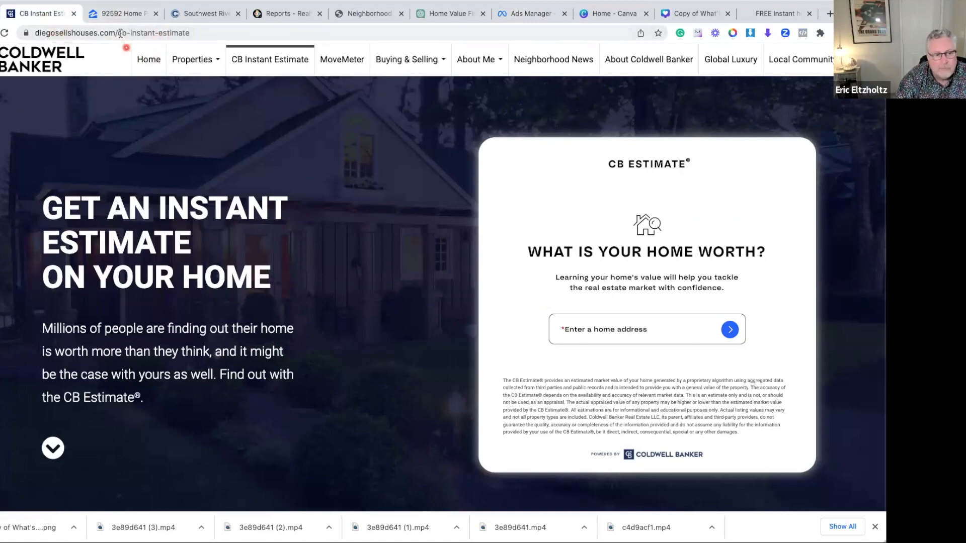
{"action": "left_click", "coordinate": [114, 32]}
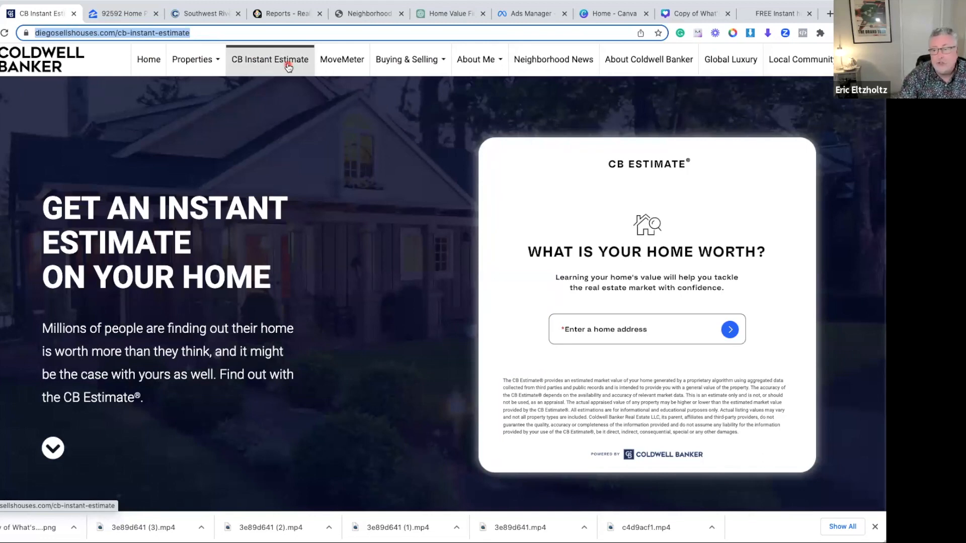
Open wolfcreekhomevalues.com in a new browser tab and copy its address
{"action": "left_click", "coordinate": [830, 14]}
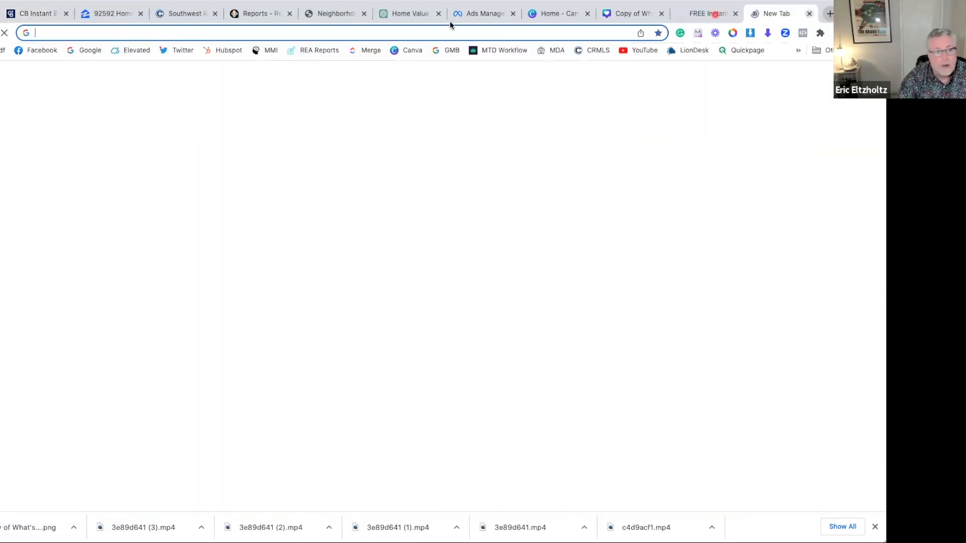
{"action": "left_click", "coordinate": [155, 35]}
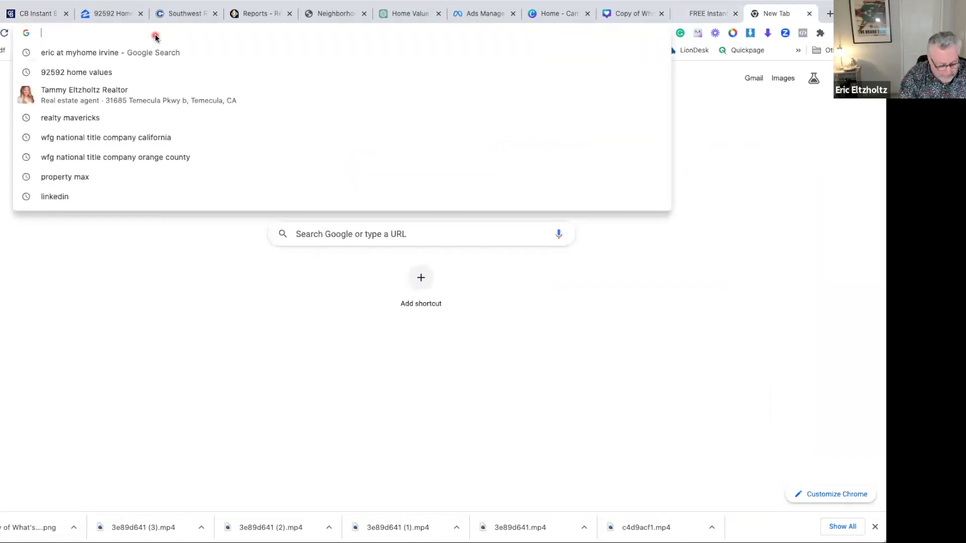
{"action": "type", "text": "wolfcreekhomevalues.com"}
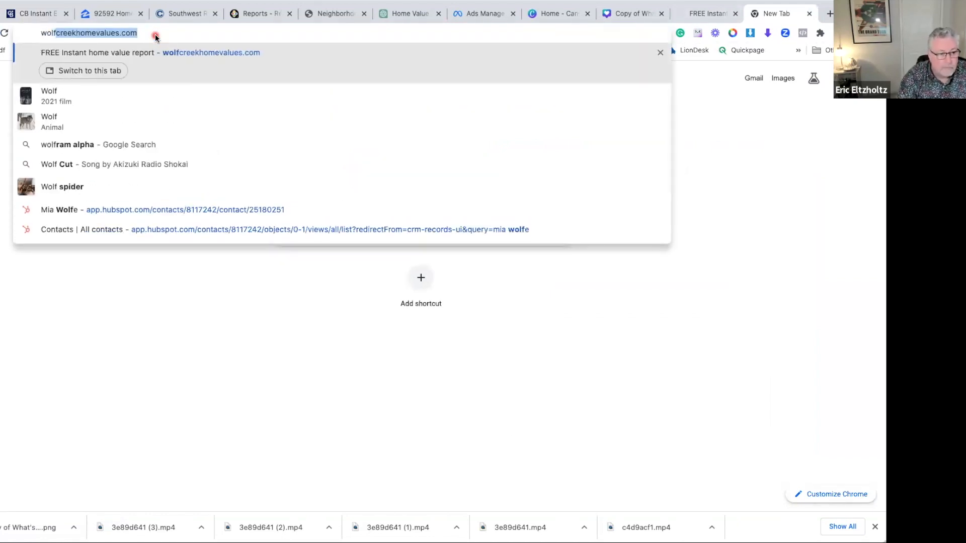
{"action": "key", "text": "Return"}
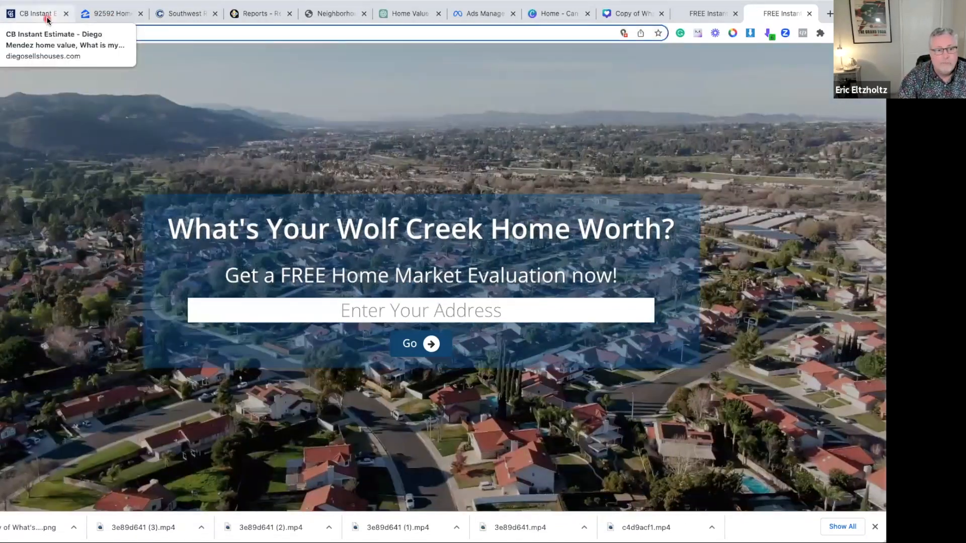
{"action": "left_click", "coordinate": [368, 33]}
{"action": "key", "text": "ctrl+c"}
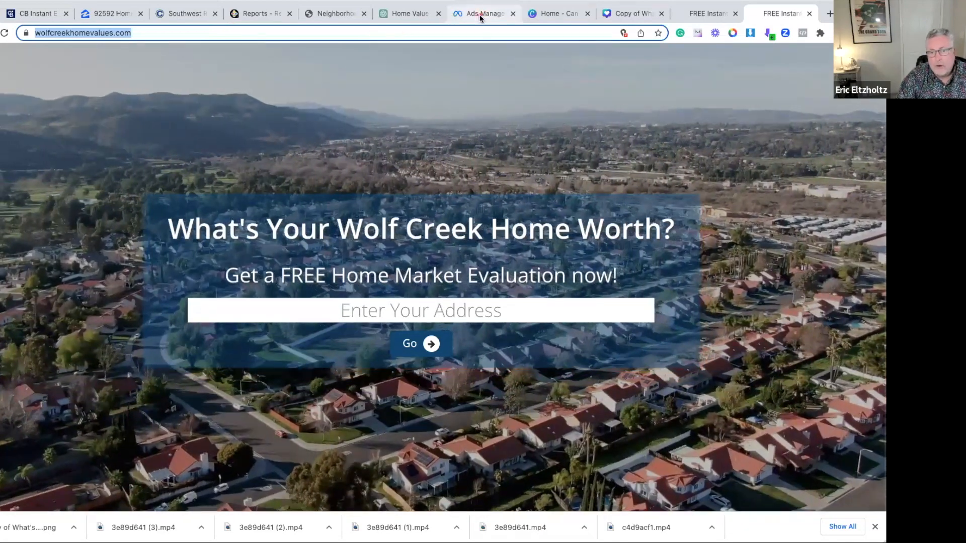
{"action": "left_click", "coordinate": [482, 15]}
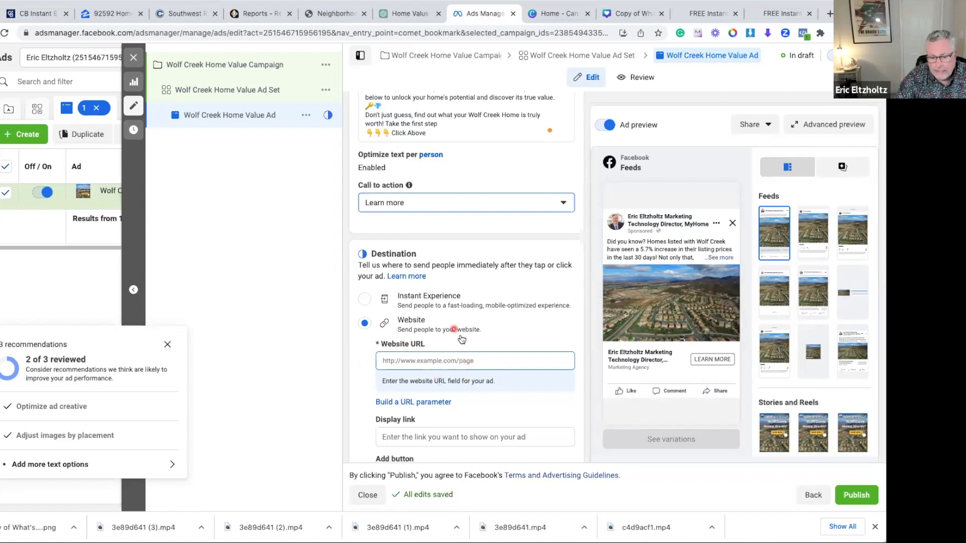
{"action": "left_click", "coordinate": [404, 361]}
{"action": "key", "text": "ctrl+v"}
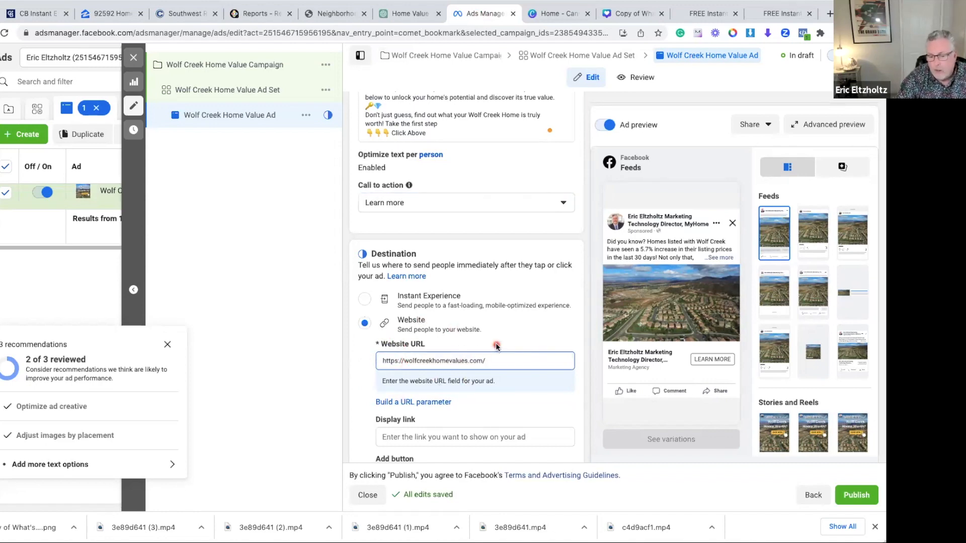
{"action": "scroll", "coordinate": [496, 346], "scroll_direction": "down", "scroll_amount": 3}
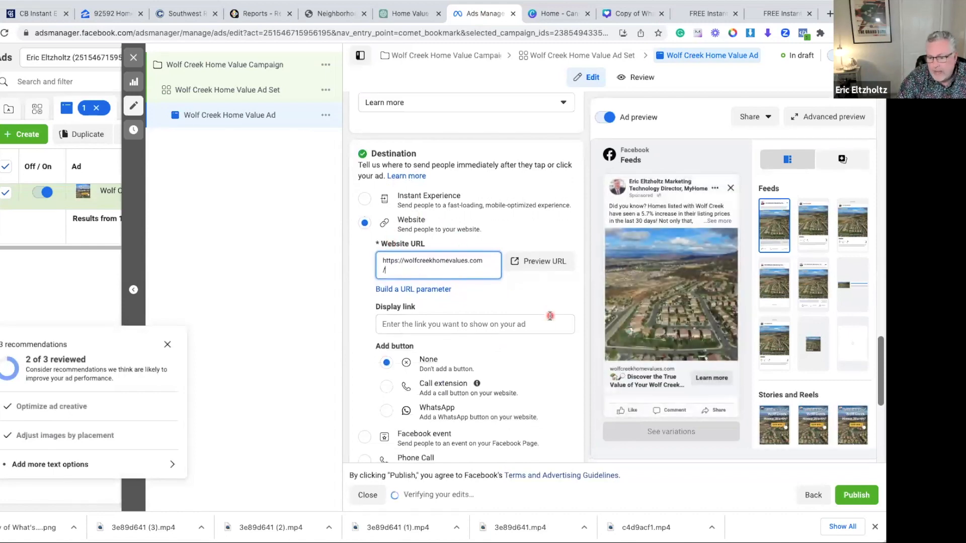
{"action": "scroll", "coordinate": [550, 316], "scroll_direction": "down", "scroll_amount": 1}
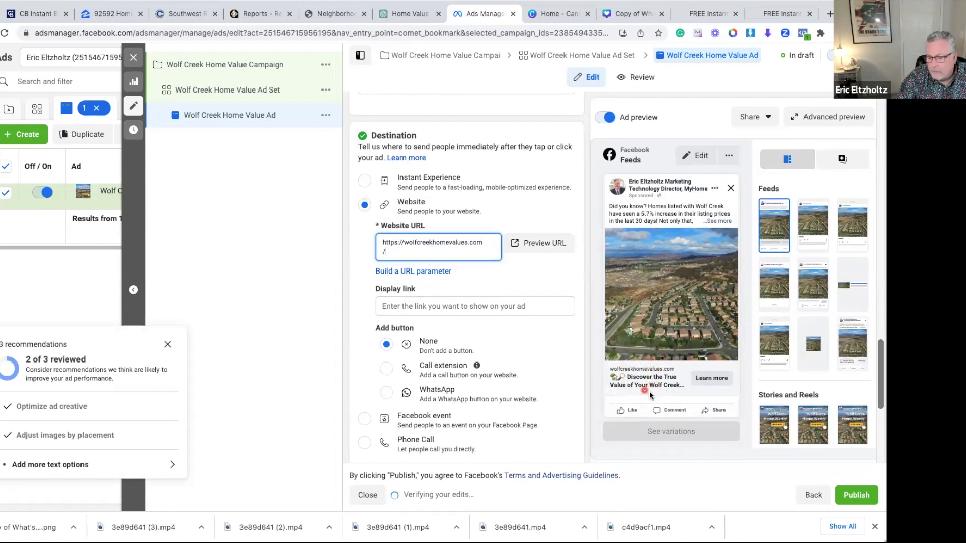
Check the recommendation for more text options and add "What's Your Wolf Creek Home Worth Today?" as a second headline option
{"action": "scroll", "coordinate": [561, 281], "scroll_direction": "up", "scroll_amount": 10}
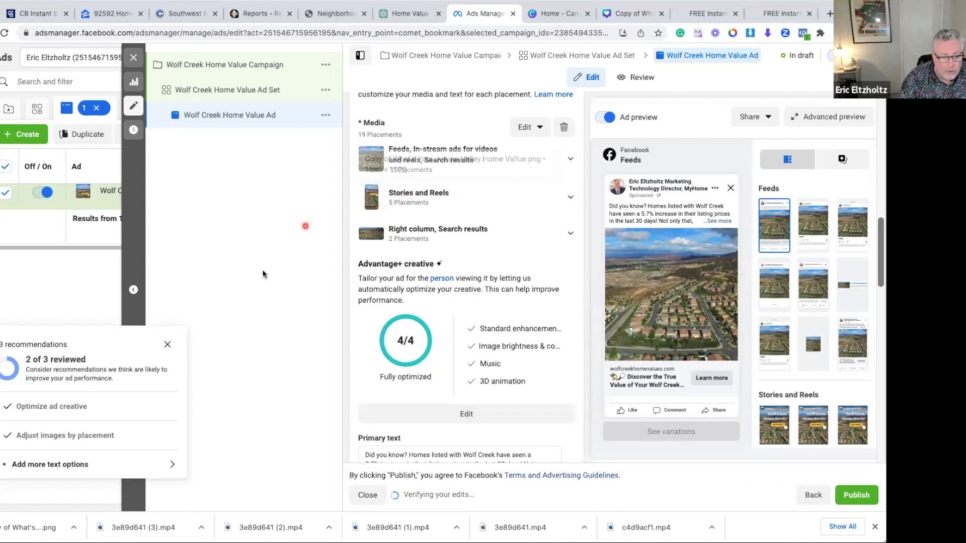
{"action": "left_click", "coordinate": [173, 461]}
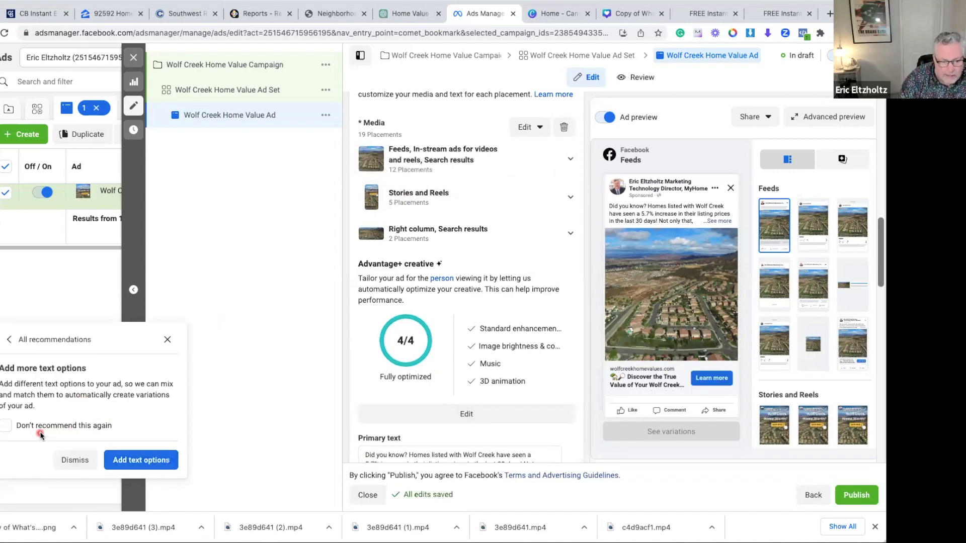
{"action": "scroll", "coordinate": [459, 233], "scroll_direction": "up", "scroll_amount": 10}
{"action": "scroll", "coordinate": [508, 241], "scroll_direction": "down", "scroll_amount": 2}
{"action": "scroll", "coordinate": [508, 241], "scroll_direction": "down", "scroll_amount": 10}
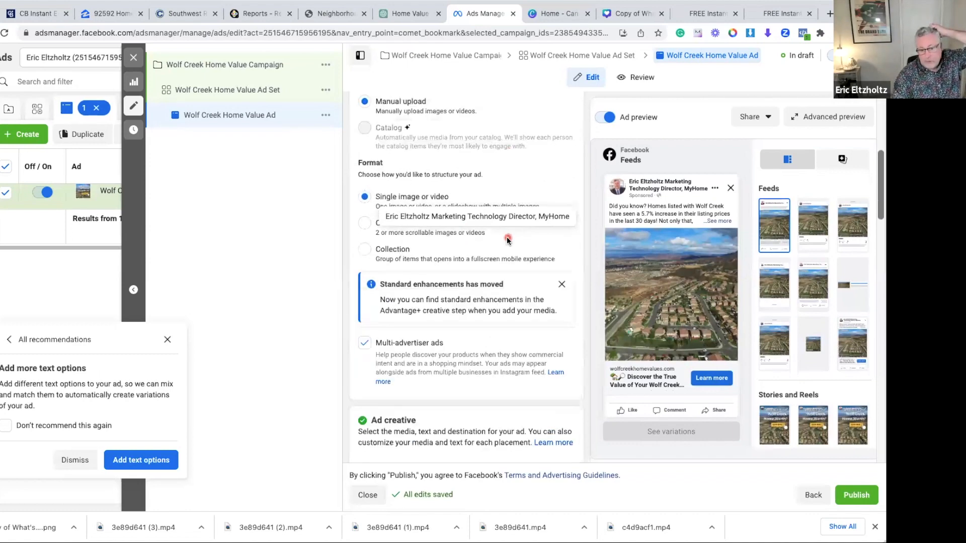
{"action": "scroll", "coordinate": [507, 239], "scroll_direction": "down", "scroll_amount": 5}
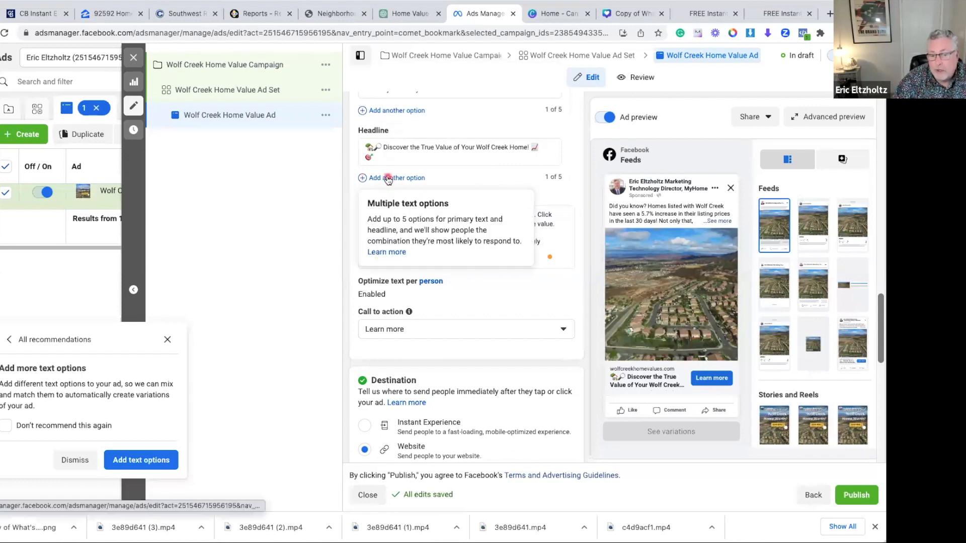
{"action": "left_click", "coordinate": [388, 179]}
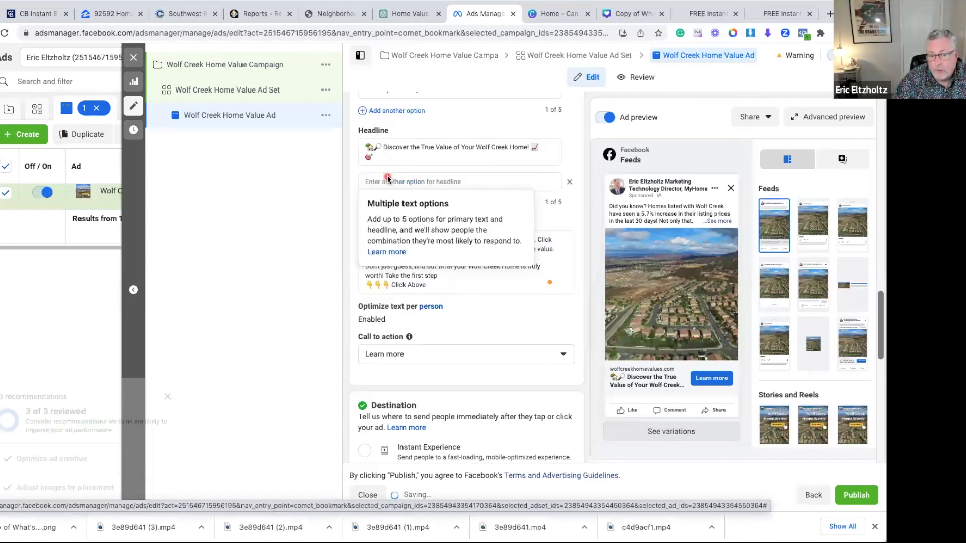
{"action": "type", "text": "What's Your Wolf Creek Home Worth Today?"}
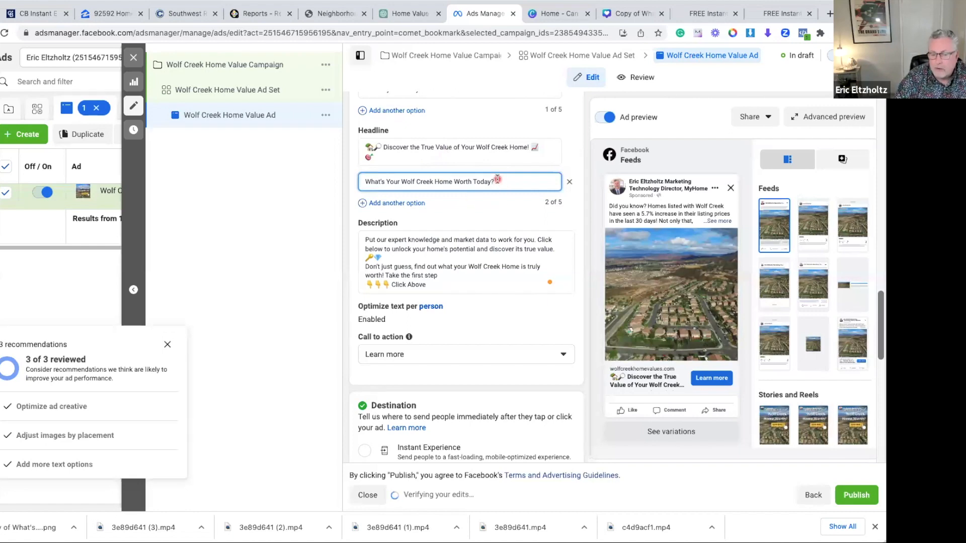
Open the Wolf Creek Home Value Campaign and review its special ad category, country, objective and campaign budget settings
{"action": "scroll", "coordinate": [501, 221], "scroll_direction": "down", "scroll_amount": 1}
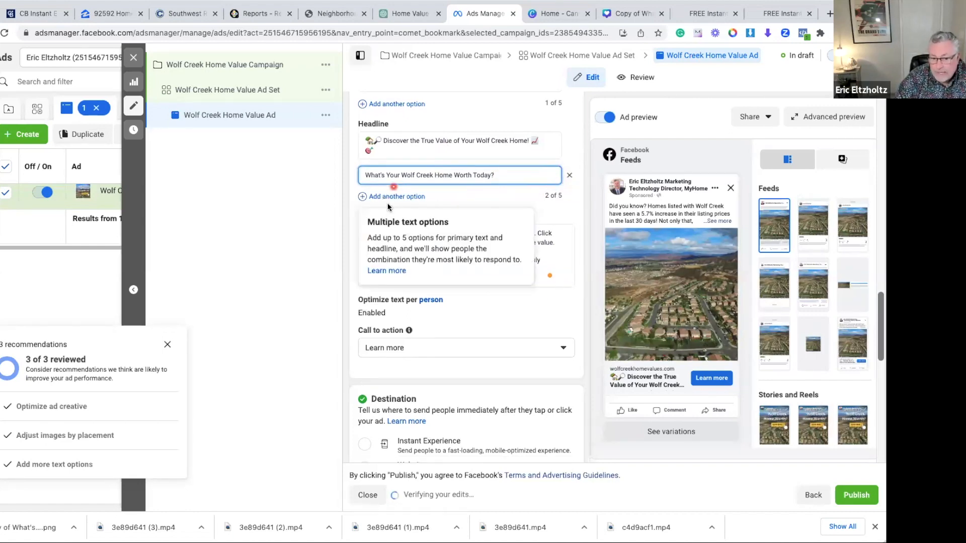
{"action": "scroll", "coordinate": [499, 171], "scroll_direction": "down", "scroll_amount": 2}
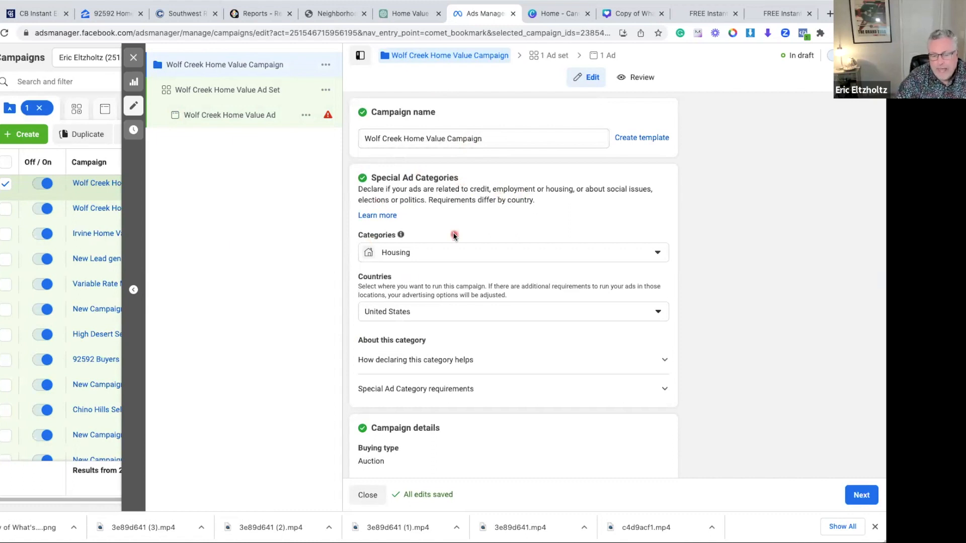
{"action": "scroll", "coordinate": [455, 235], "scroll_direction": "down", "scroll_amount": 1}
{"action": "scroll", "coordinate": [438, 220], "scroll_direction": "down", "scroll_amount": 4}
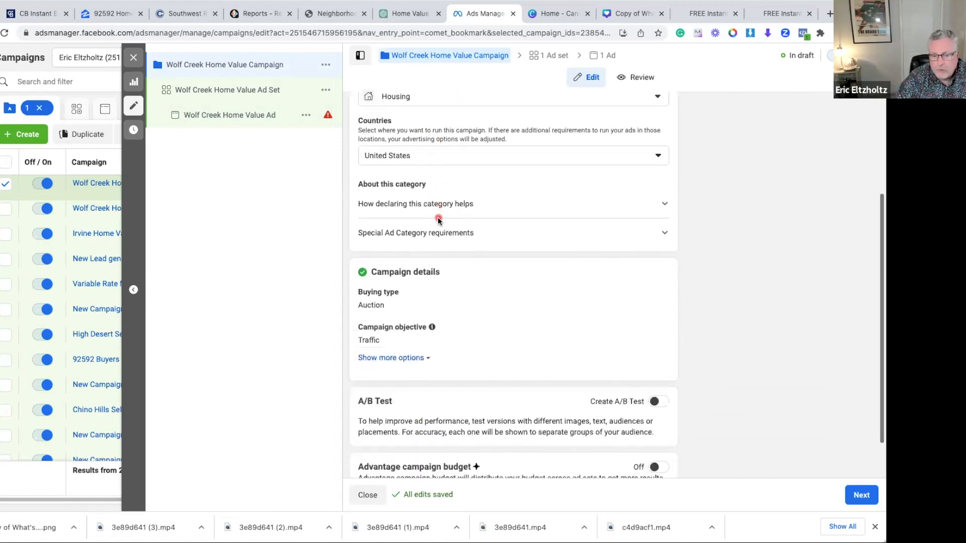
Open the Wolf Creek Home Value Ad Set and review its conversion location, performance goal, daily budget and schedule
{"action": "left_click", "coordinate": [253, 90]}
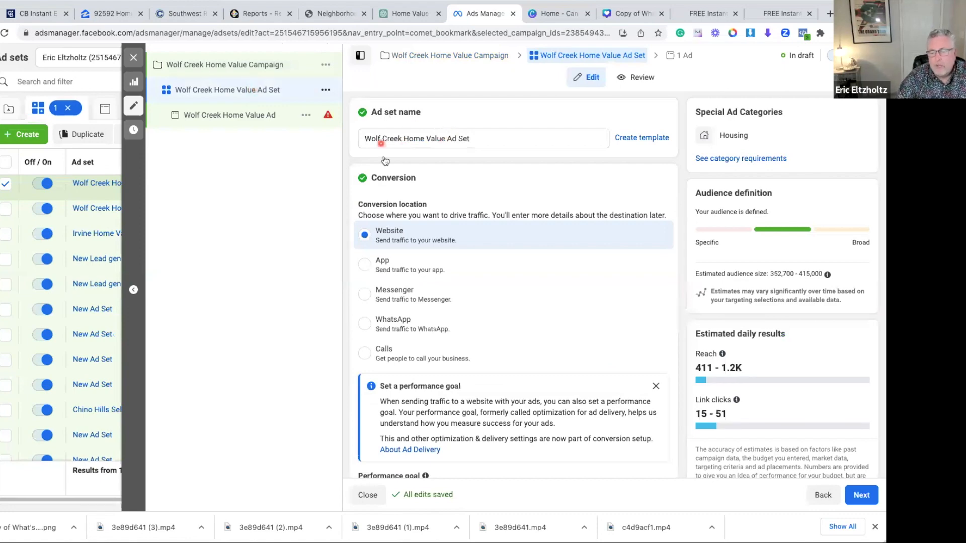
{"action": "scroll", "coordinate": [490, 168], "scroll_direction": "down", "scroll_amount": 1}
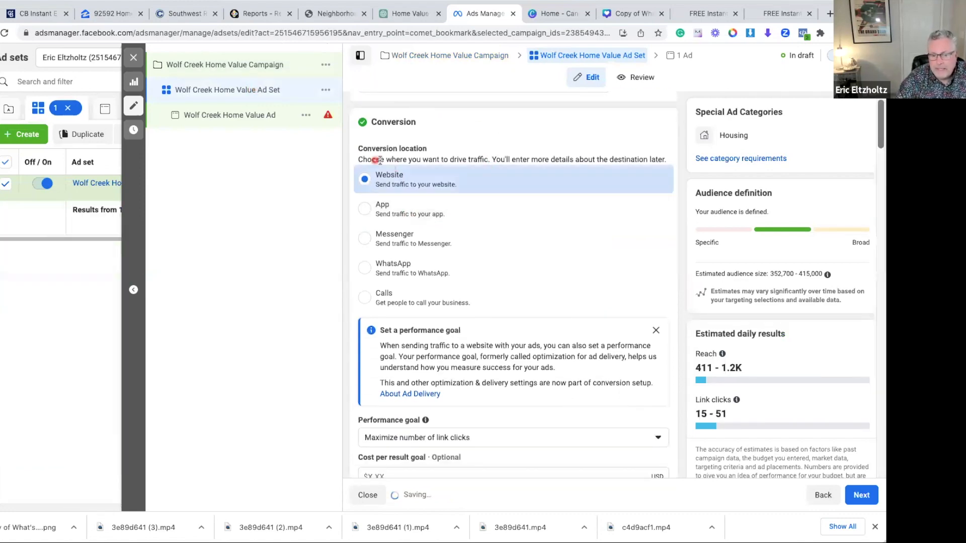
{"action": "scroll", "coordinate": [448, 203], "scroll_direction": "down", "scroll_amount": 7}
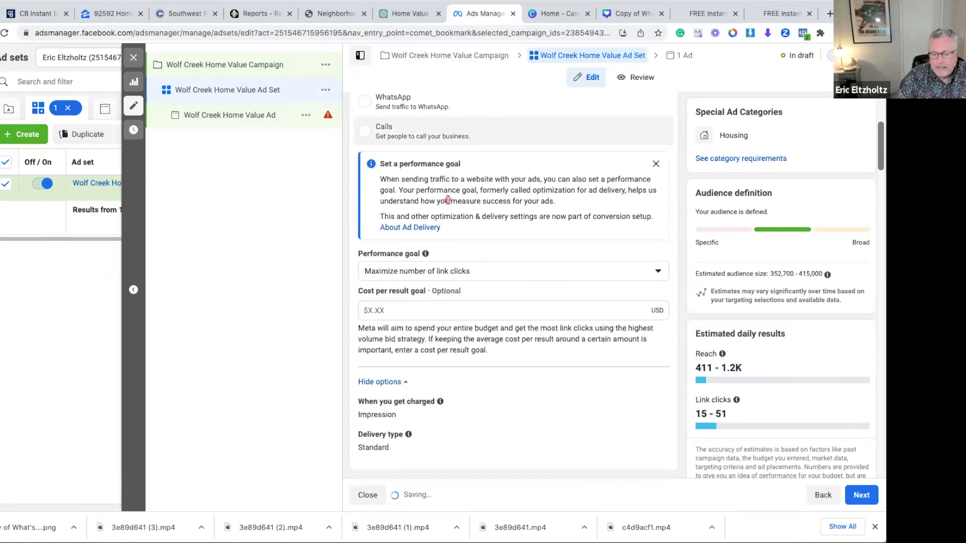
{"action": "scroll", "coordinate": [454, 209], "scroll_direction": "down", "scroll_amount": 2}
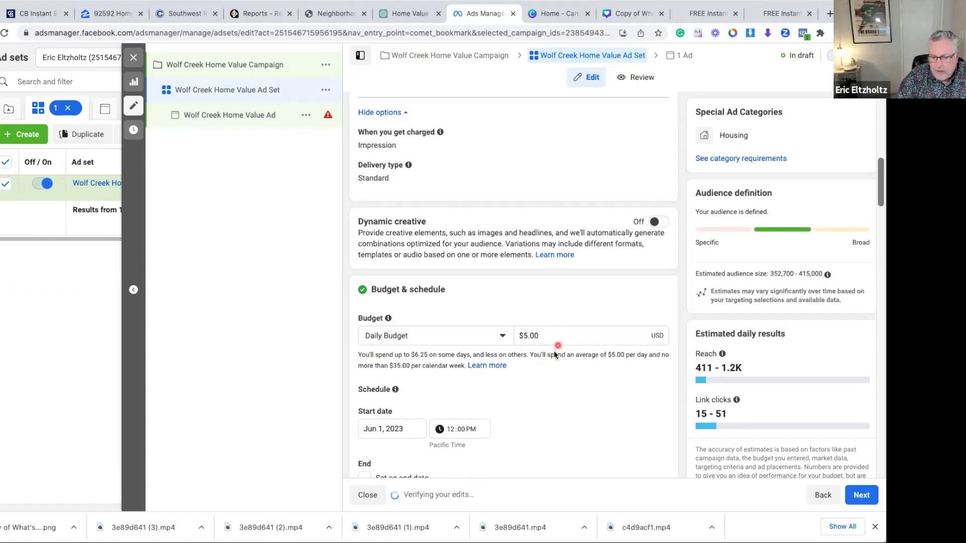
{"action": "scroll", "coordinate": [556, 344], "scroll_direction": "down", "scroll_amount": 1}
{"action": "scroll", "coordinate": [557, 344], "scroll_direction": "down", "scroll_amount": 2}
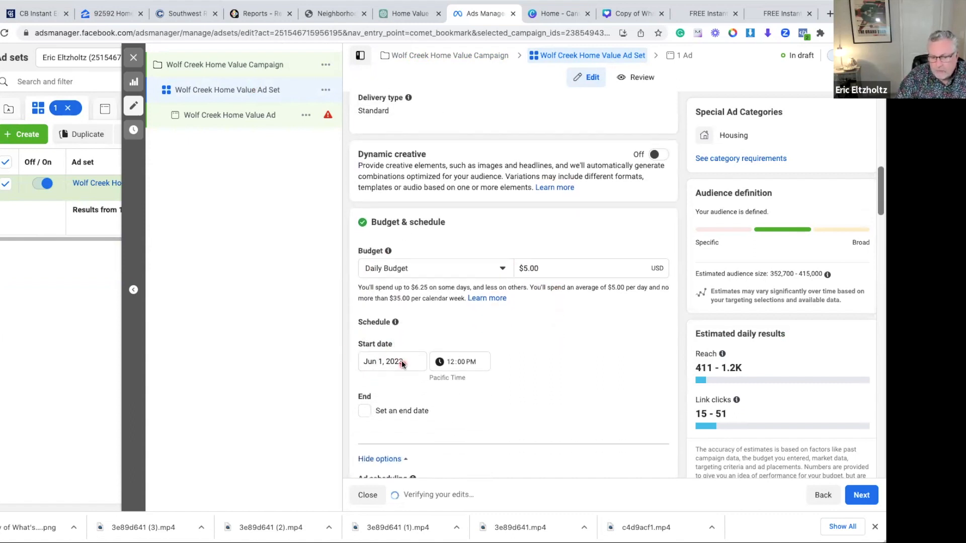
{"action": "scroll", "coordinate": [563, 363], "scroll_direction": "down", "scroll_amount": 8}
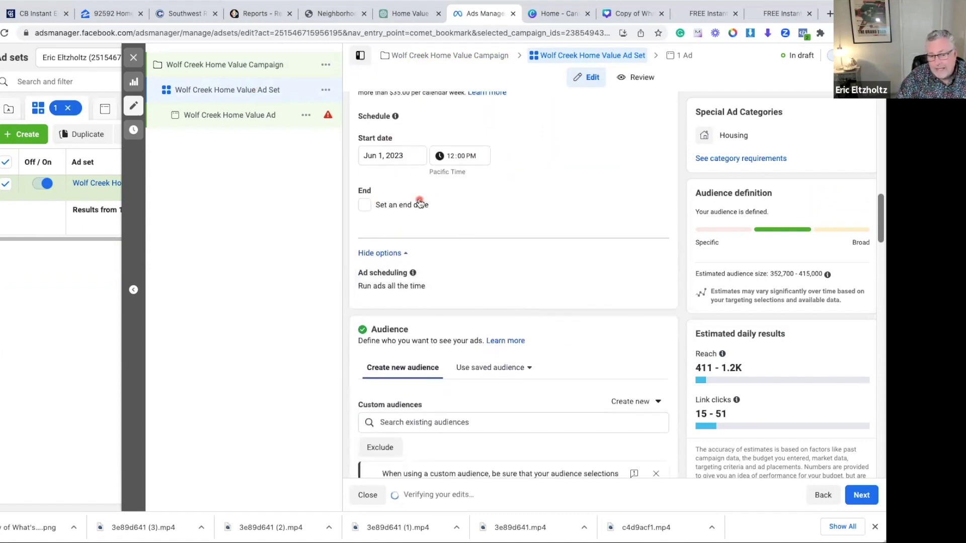
Review the ad set's audience, checking the location radius, age, gender and detailed targeting interests
{"action": "scroll", "coordinate": [433, 201], "scroll_direction": "down", "scroll_amount": 8}
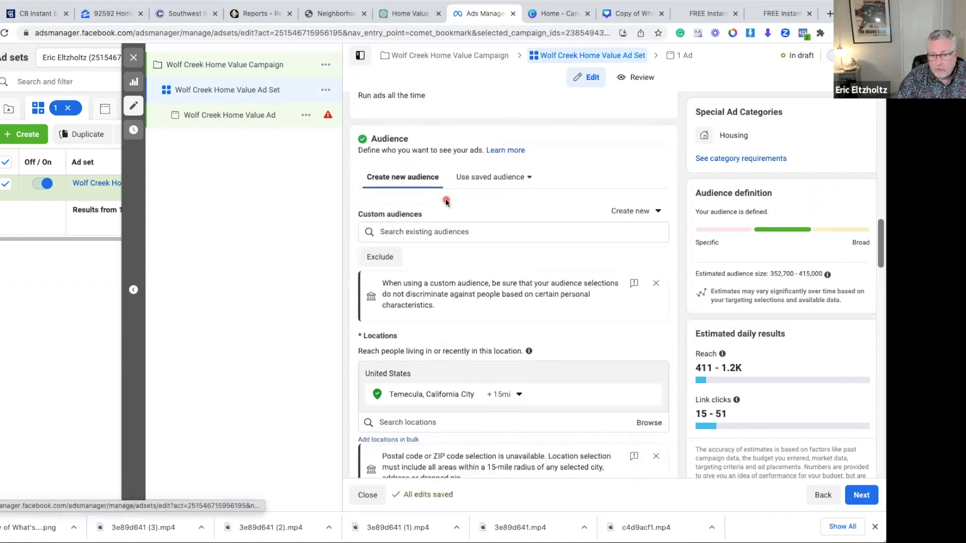
{"action": "scroll", "coordinate": [443, 176], "scroll_direction": "down", "scroll_amount": 2}
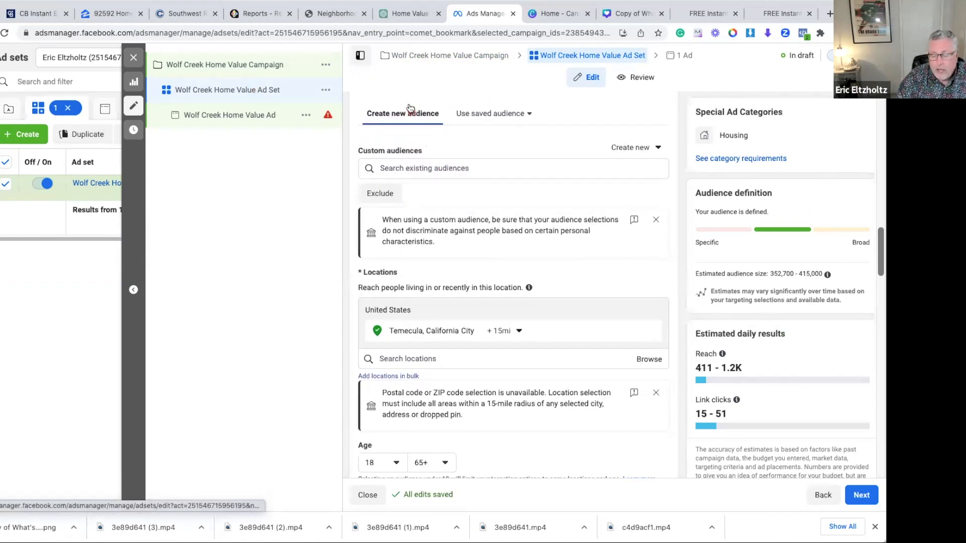
{"action": "scroll", "coordinate": [480, 256], "scroll_direction": "down", "scroll_amount": 5}
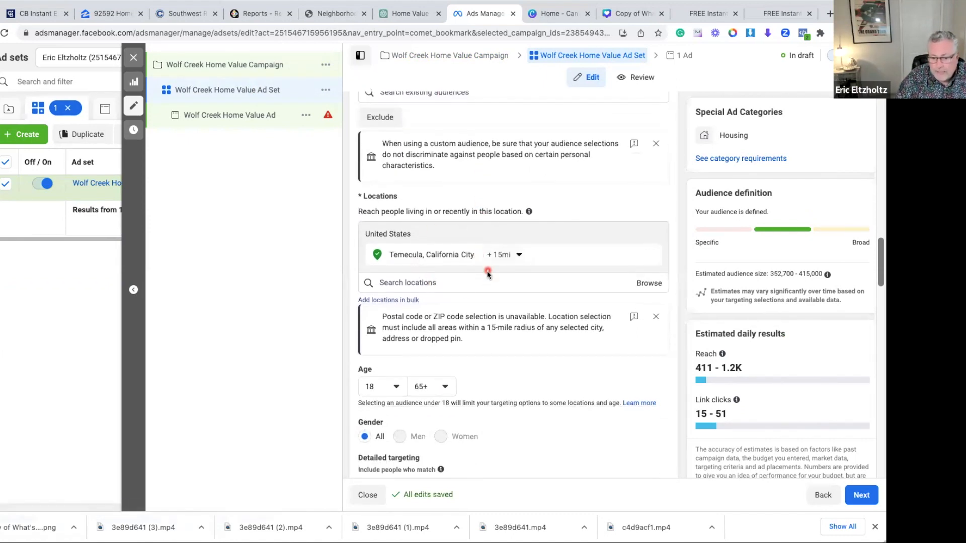
{"action": "scroll", "coordinate": [487, 273], "scroll_direction": "down", "scroll_amount": 9}
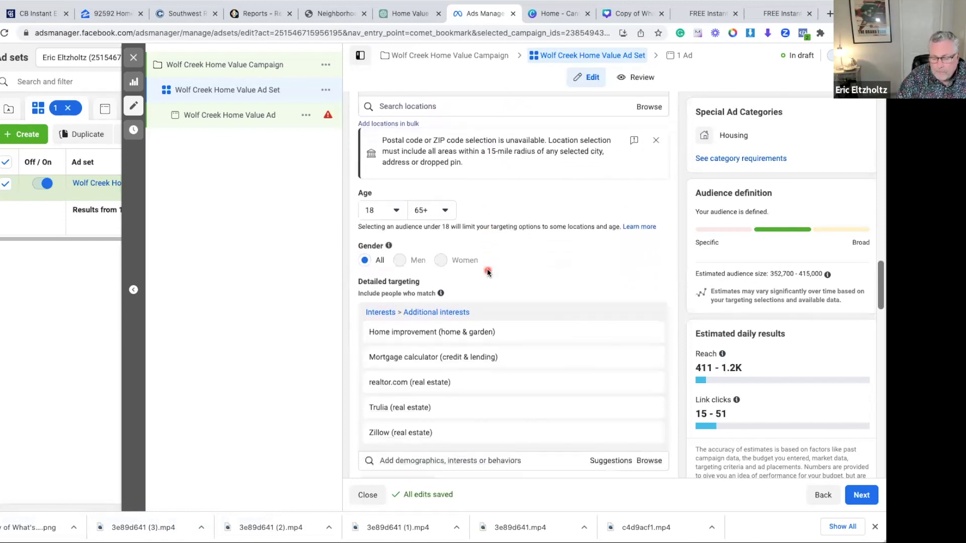
{"action": "scroll", "coordinate": [487, 269], "scroll_direction": "down", "scroll_amount": 2}
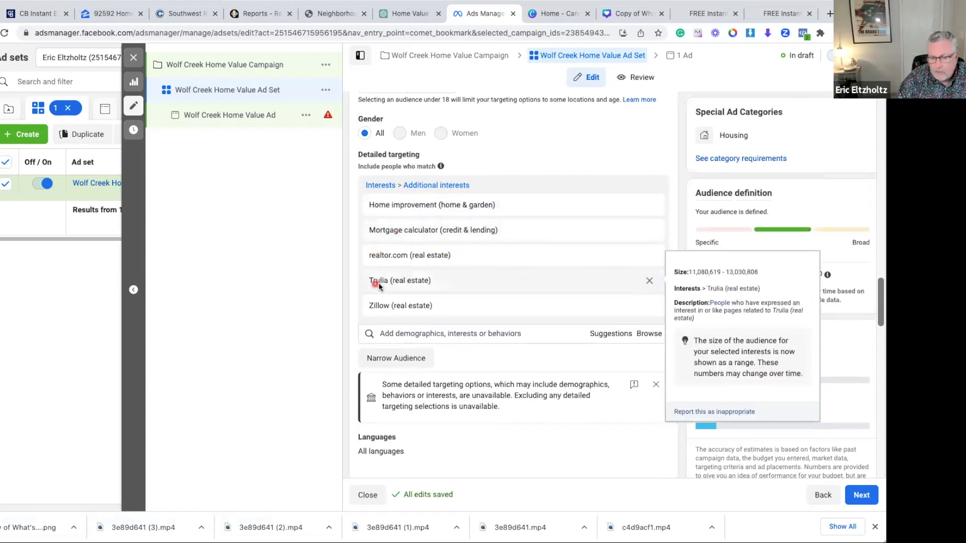
{"action": "scroll", "coordinate": [446, 308], "scroll_direction": "down", "scroll_amount": 4}
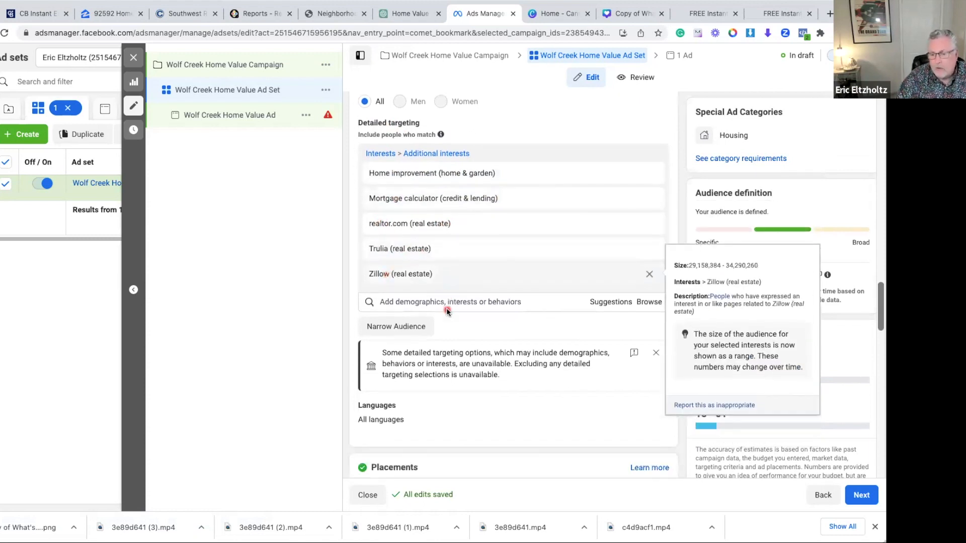
Review the ad set's manual placements and platforms together with its estimated audience size and daily results
{"action": "scroll", "coordinate": [447, 309], "scroll_direction": "down", "scroll_amount": 8}
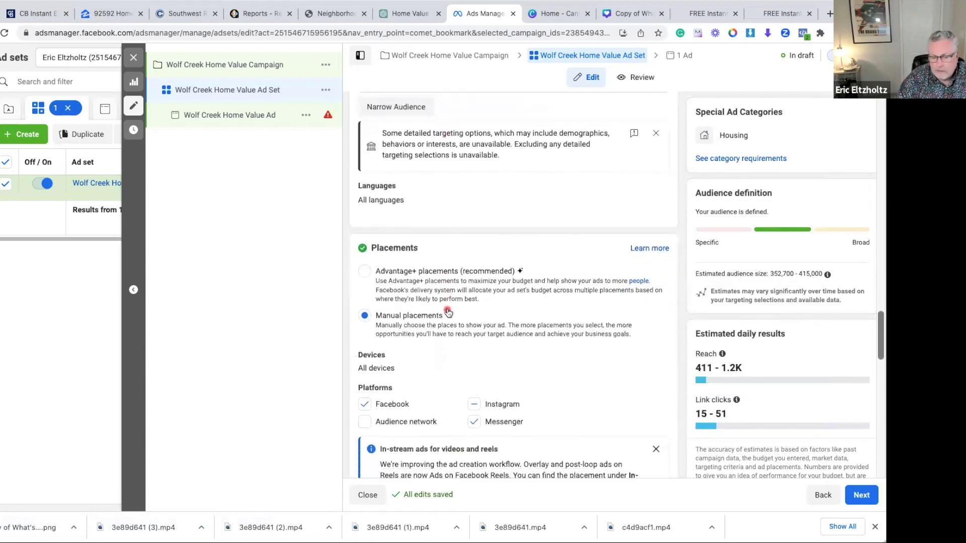
{"action": "scroll", "coordinate": [448, 312], "scroll_direction": "down", "scroll_amount": 2}
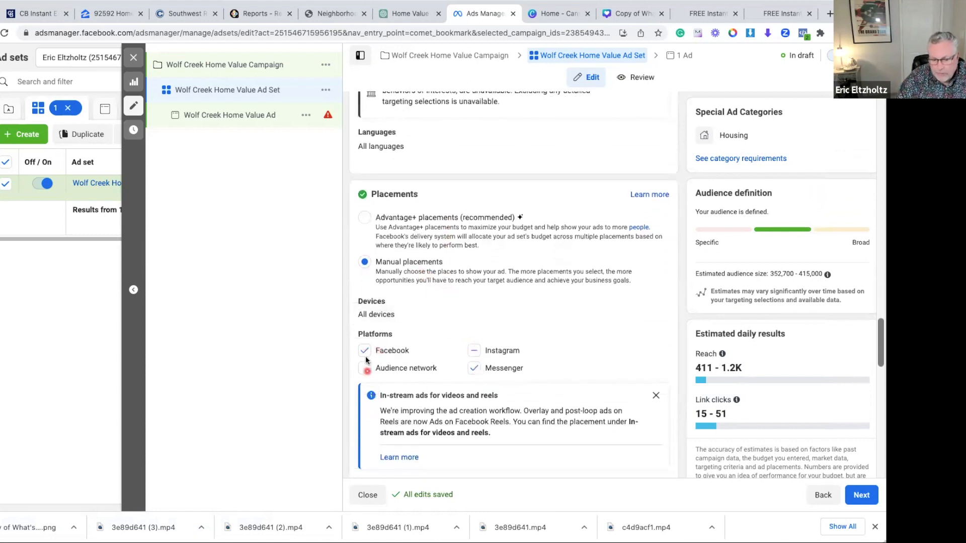
{"action": "scroll", "coordinate": [410, 366], "scroll_direction": "down", "scroll_amount": 8}
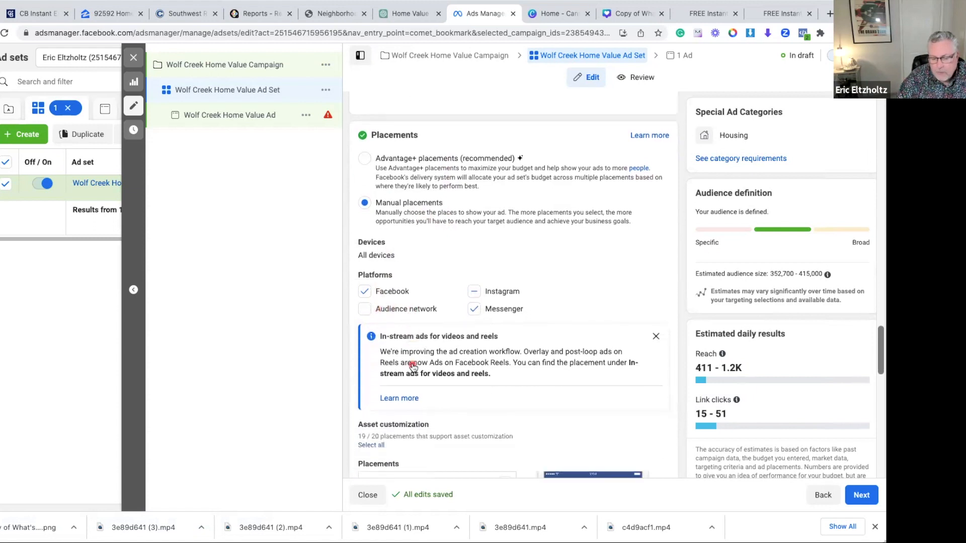
{"action": "scroll", "coordinate": [411, 365], "scroll_direction": "down", "scroll_amount": 15}
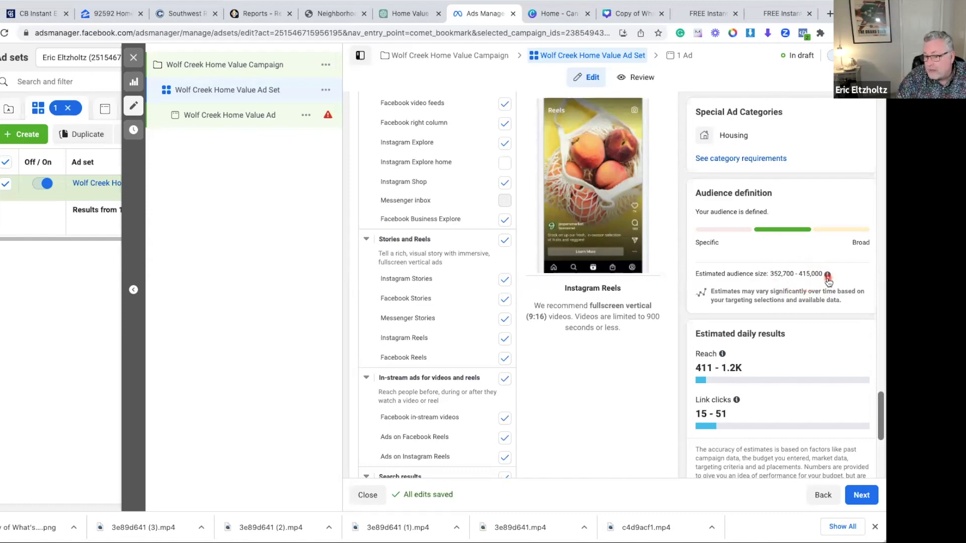
{"action": "mouse_move", "coordinate": [828, 276]}
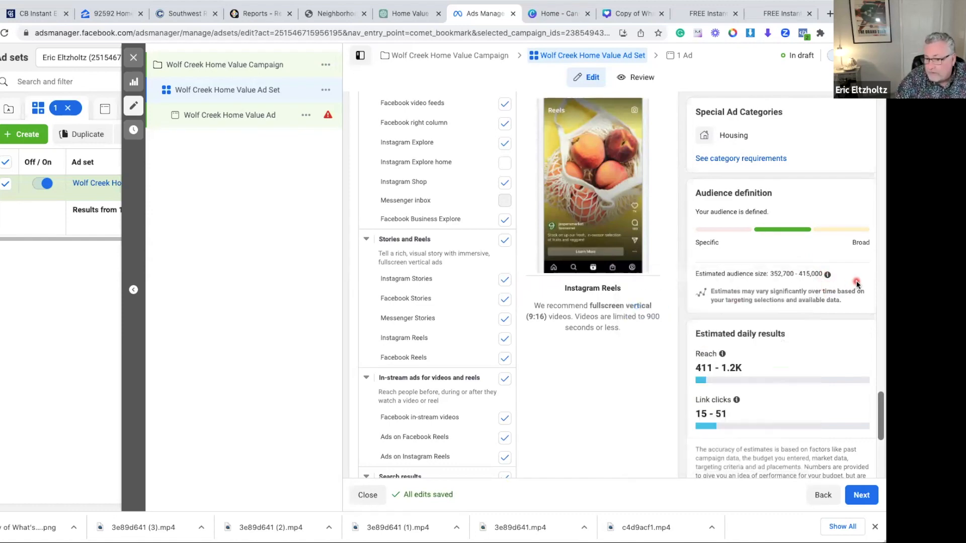
{"action": "scroll", "coordinate": [857, 284], "scroll_direction": "down", "scroll_amount": 1}
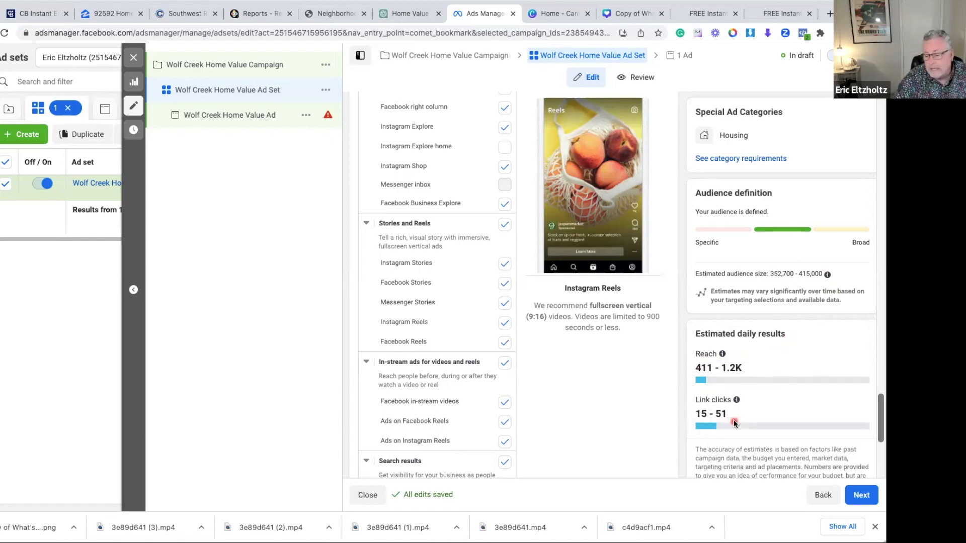
{"action": "scroll", "coordinate": [764, 417], "scroll_direction": "down", "scroll_amount": 1}
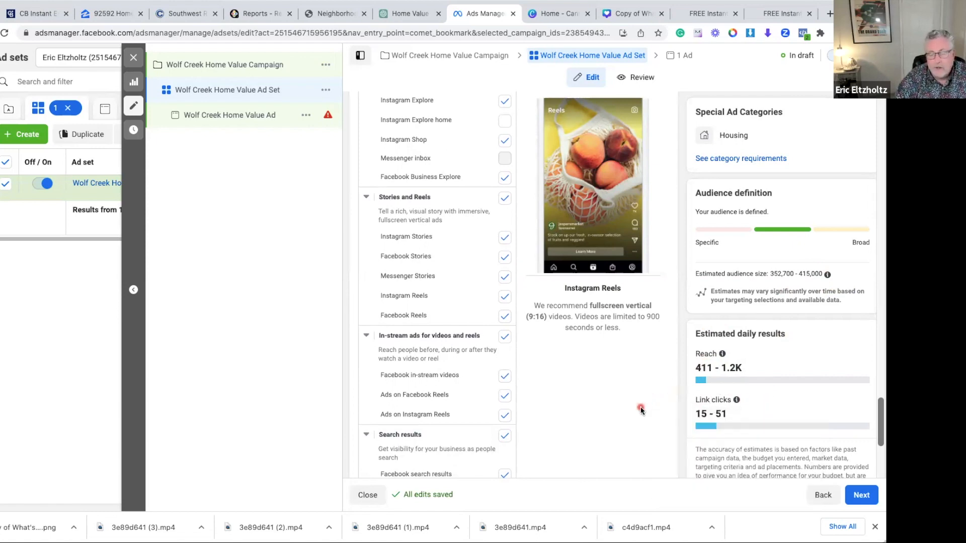
Return to the Wolf Creek Home Value Ad, check its destination, text and preview, and publish the campaign
{"action": "left_click", "coordinate": [280, 110]}
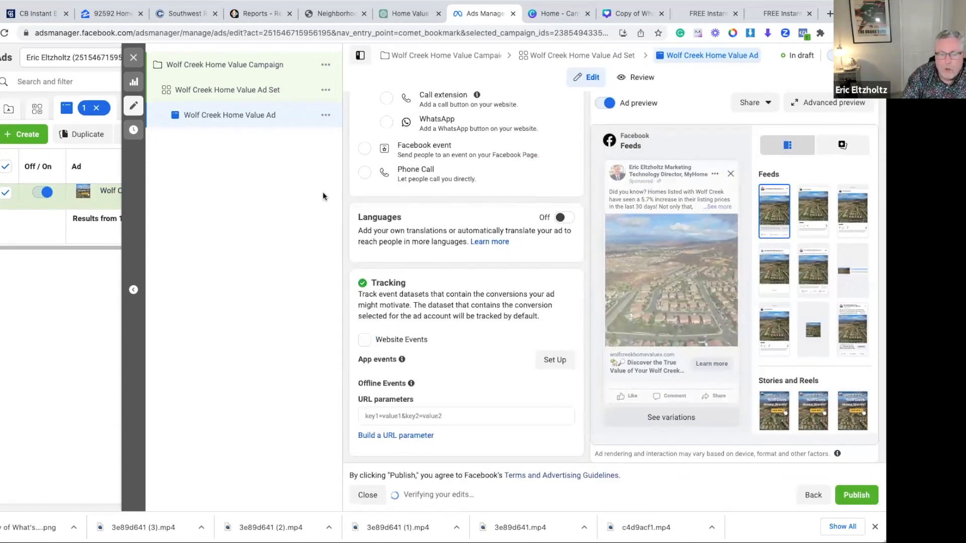
{"action": "scroll", "coordinate": [460, 182], "scroll_direction": "up", "scroll_amount": 15}
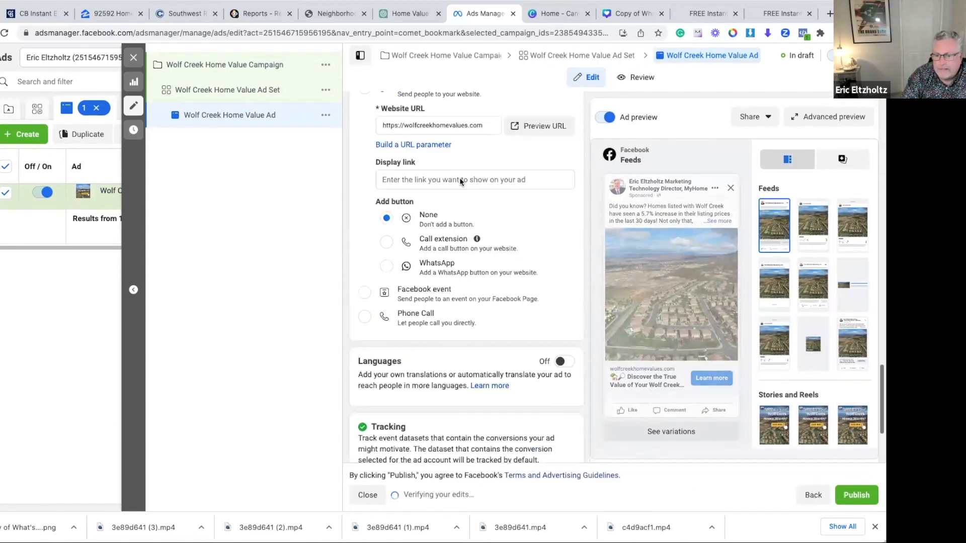
{"action": "scroll", "coordinate": [564, 185], "scroll_direction": "up", "scroll_amount": 3}
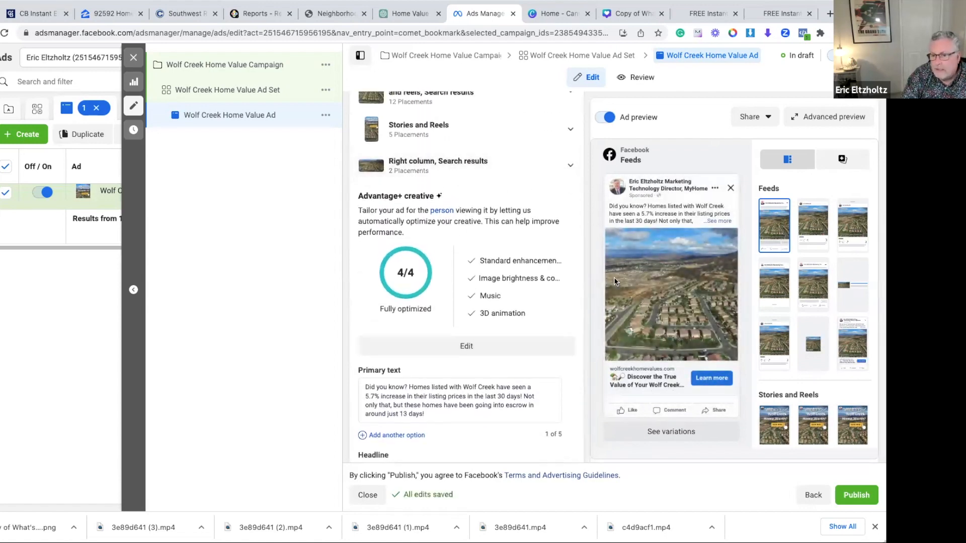
{"action": "left_click", "coordinate": [860, 495]}
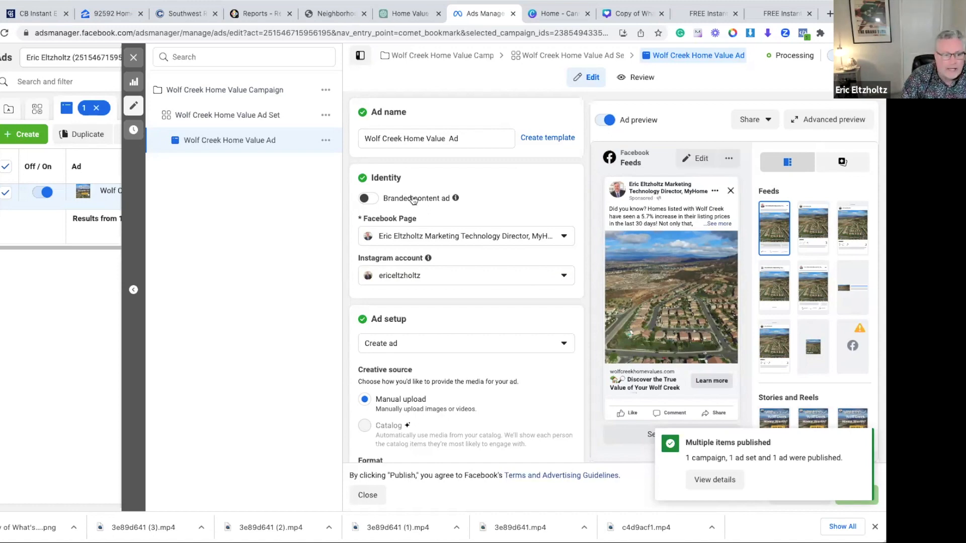
Close the ad editor, reload the ads list and check the delivery status of the Wolf Creek Home Value Ad
{"action": "left_click", "coordinate": [133, 58]}
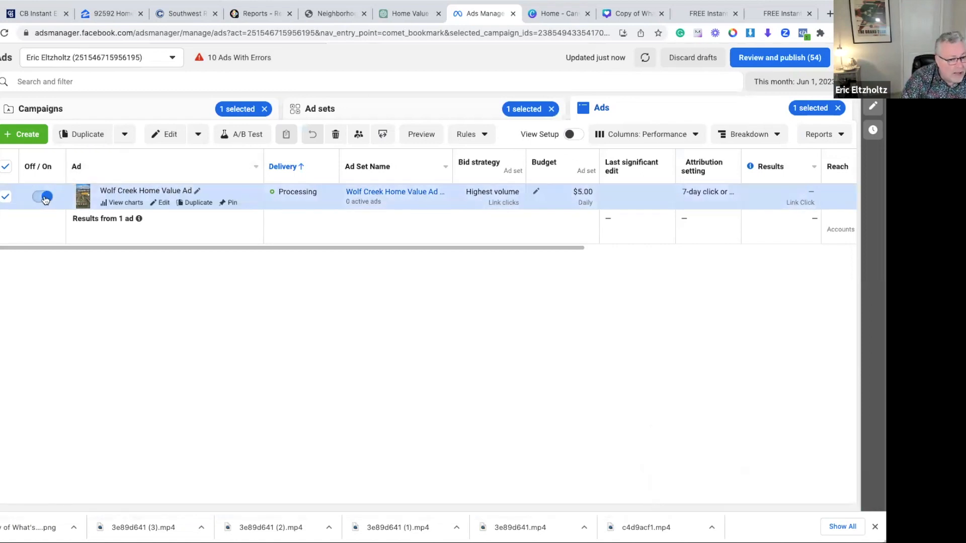
{"action": "left_click", "coordinate": [4, 33]}
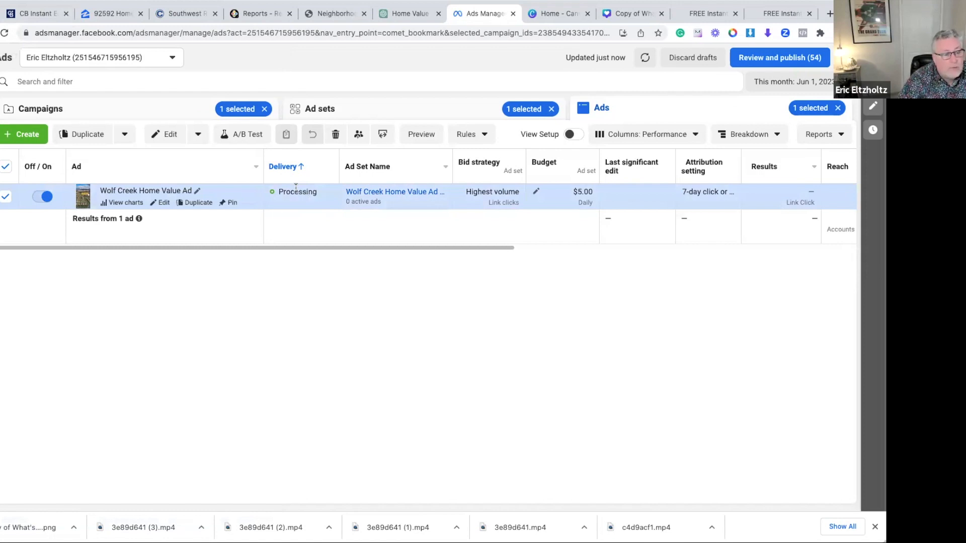
{"action": "mouse_move", "coordinate": [296, 187]}
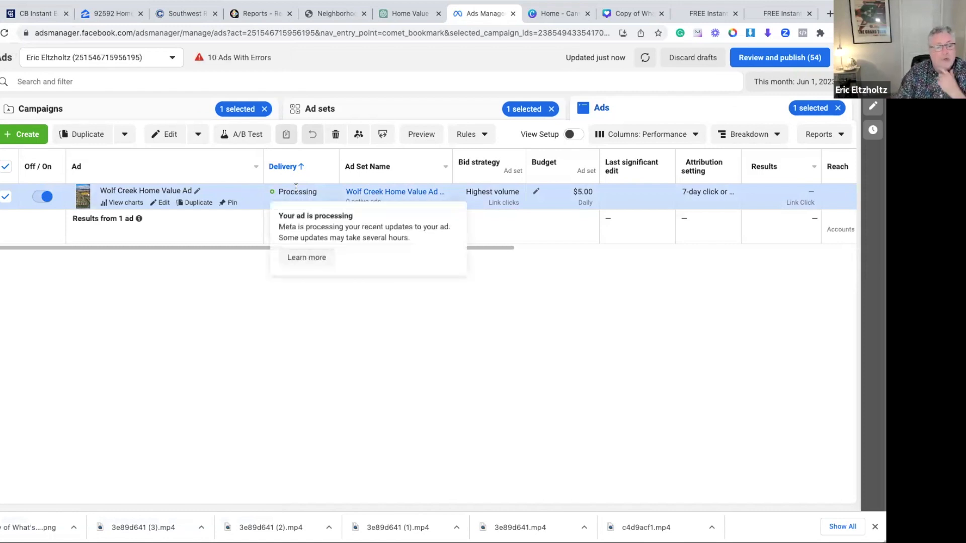